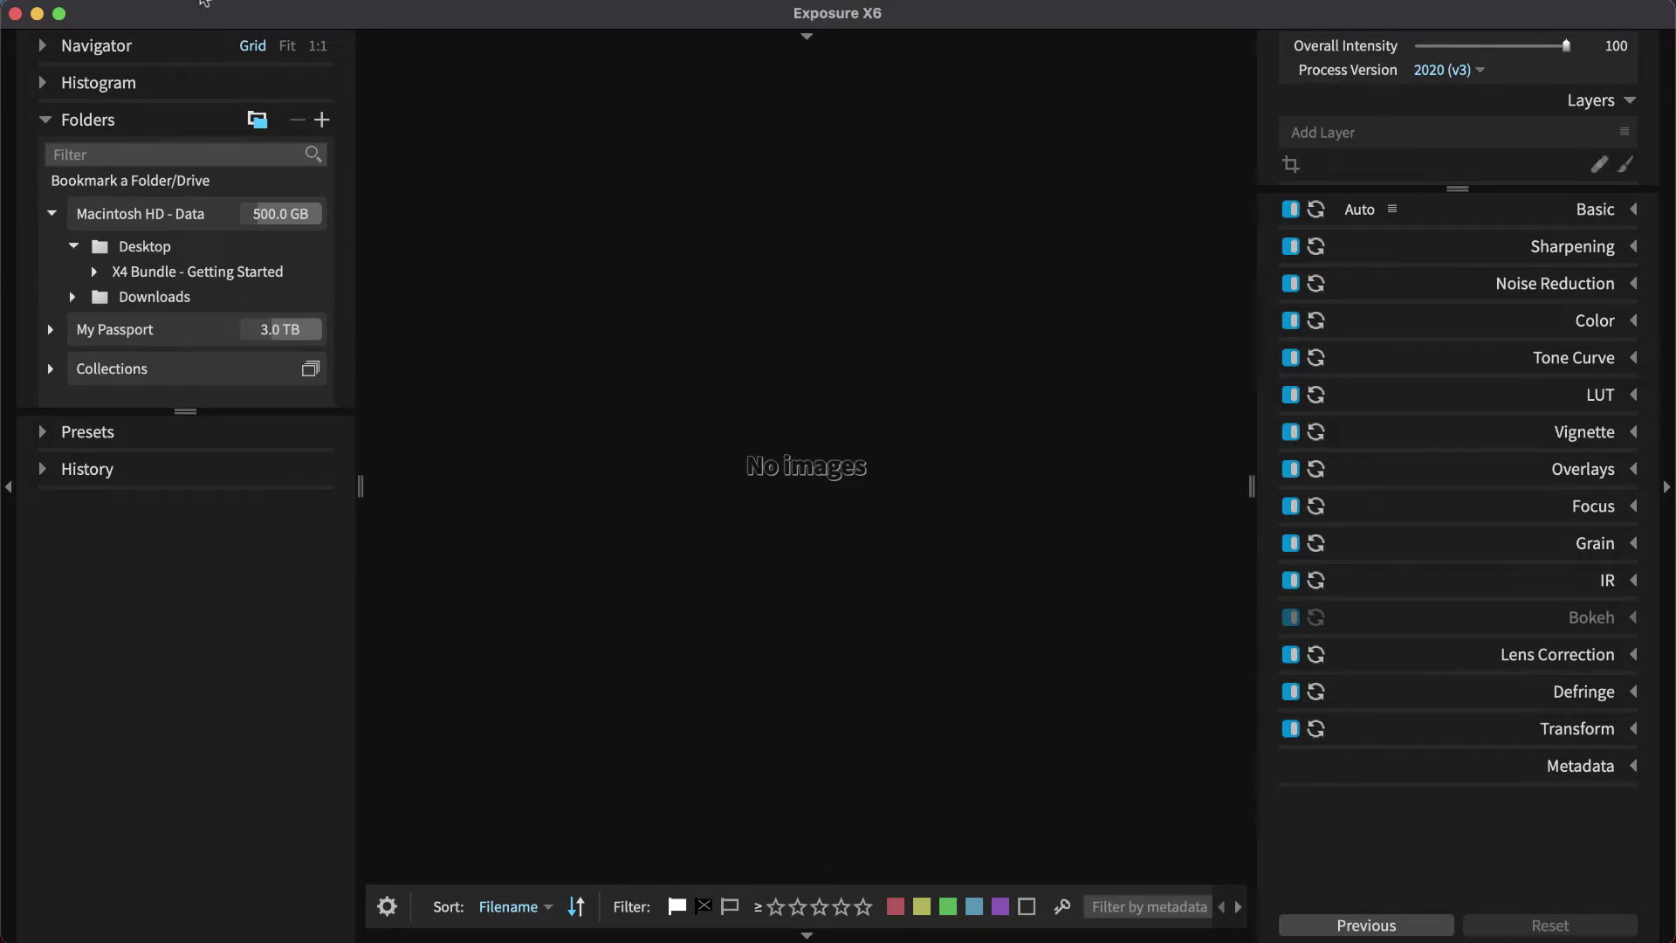
- Copy all 31 Camera Card photos into a new Desktop subfolder with Copy Photos From Card
left_click(203, 3)
left_click(228, 88)
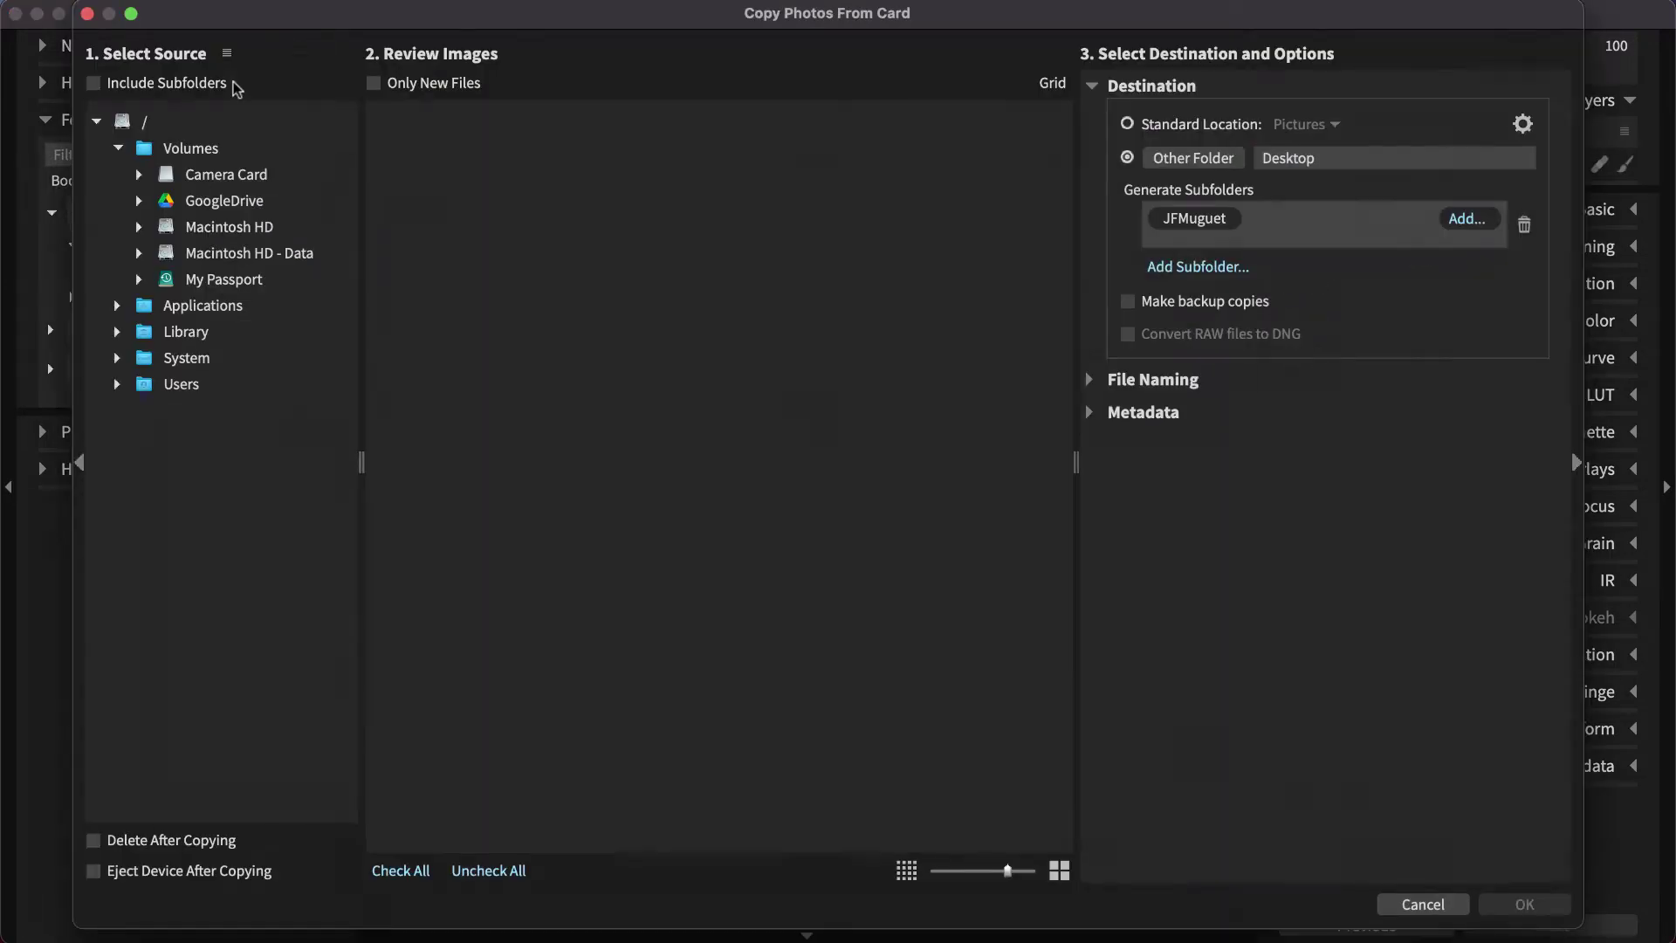
left_click(254, 177)
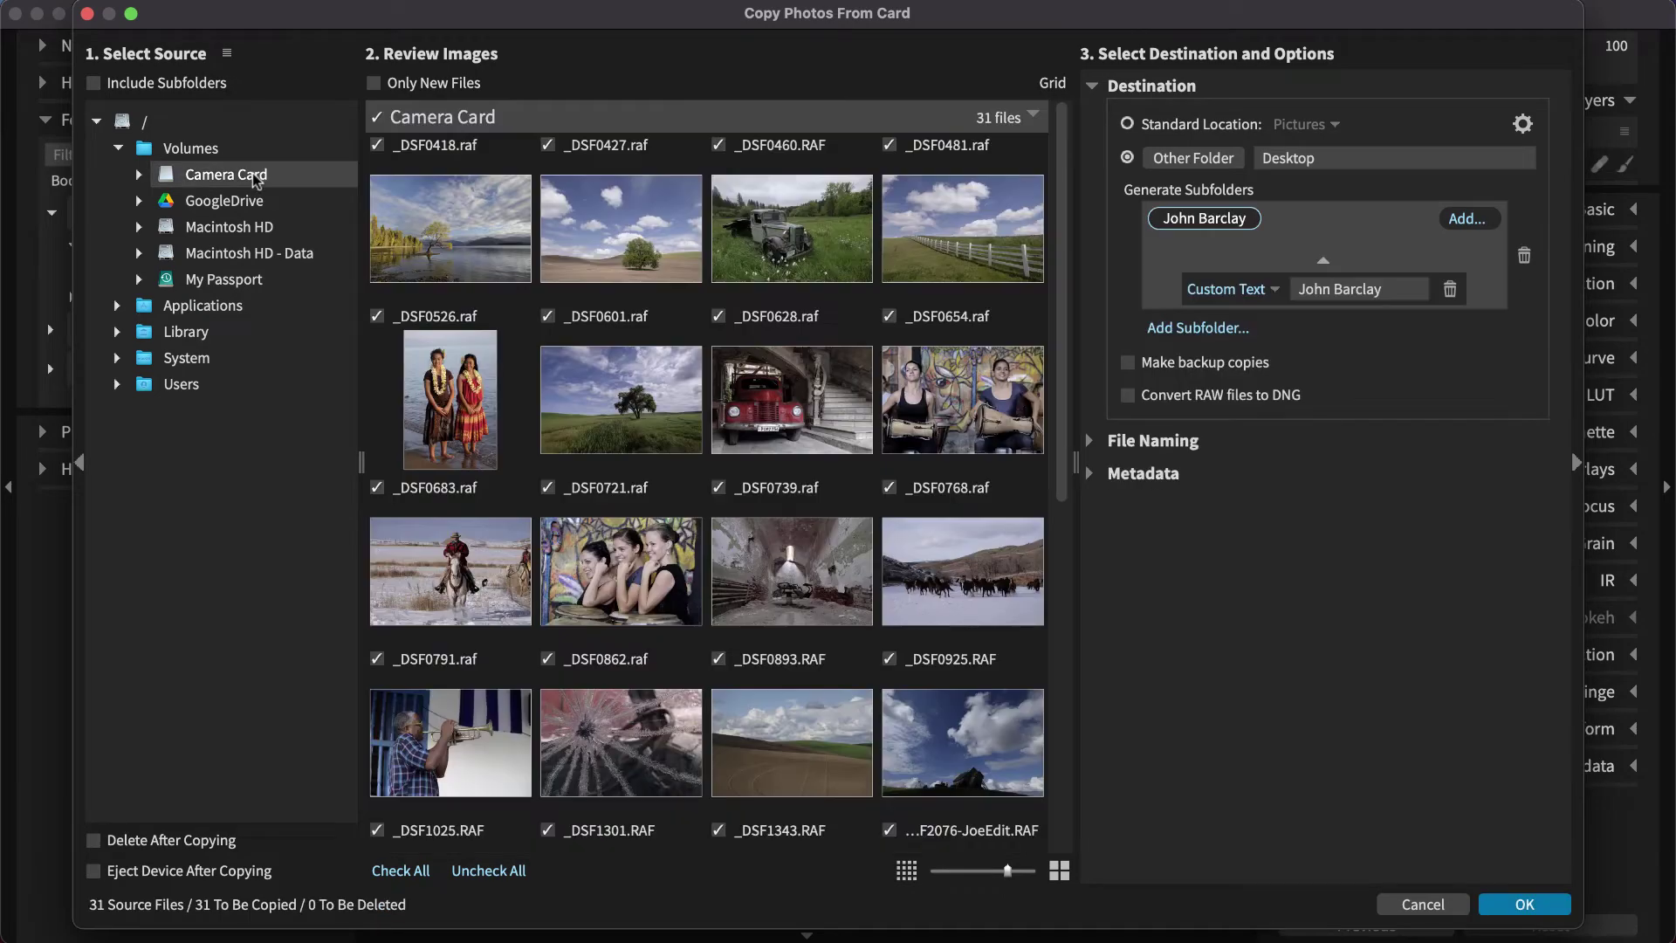
left_click(1524, 905)
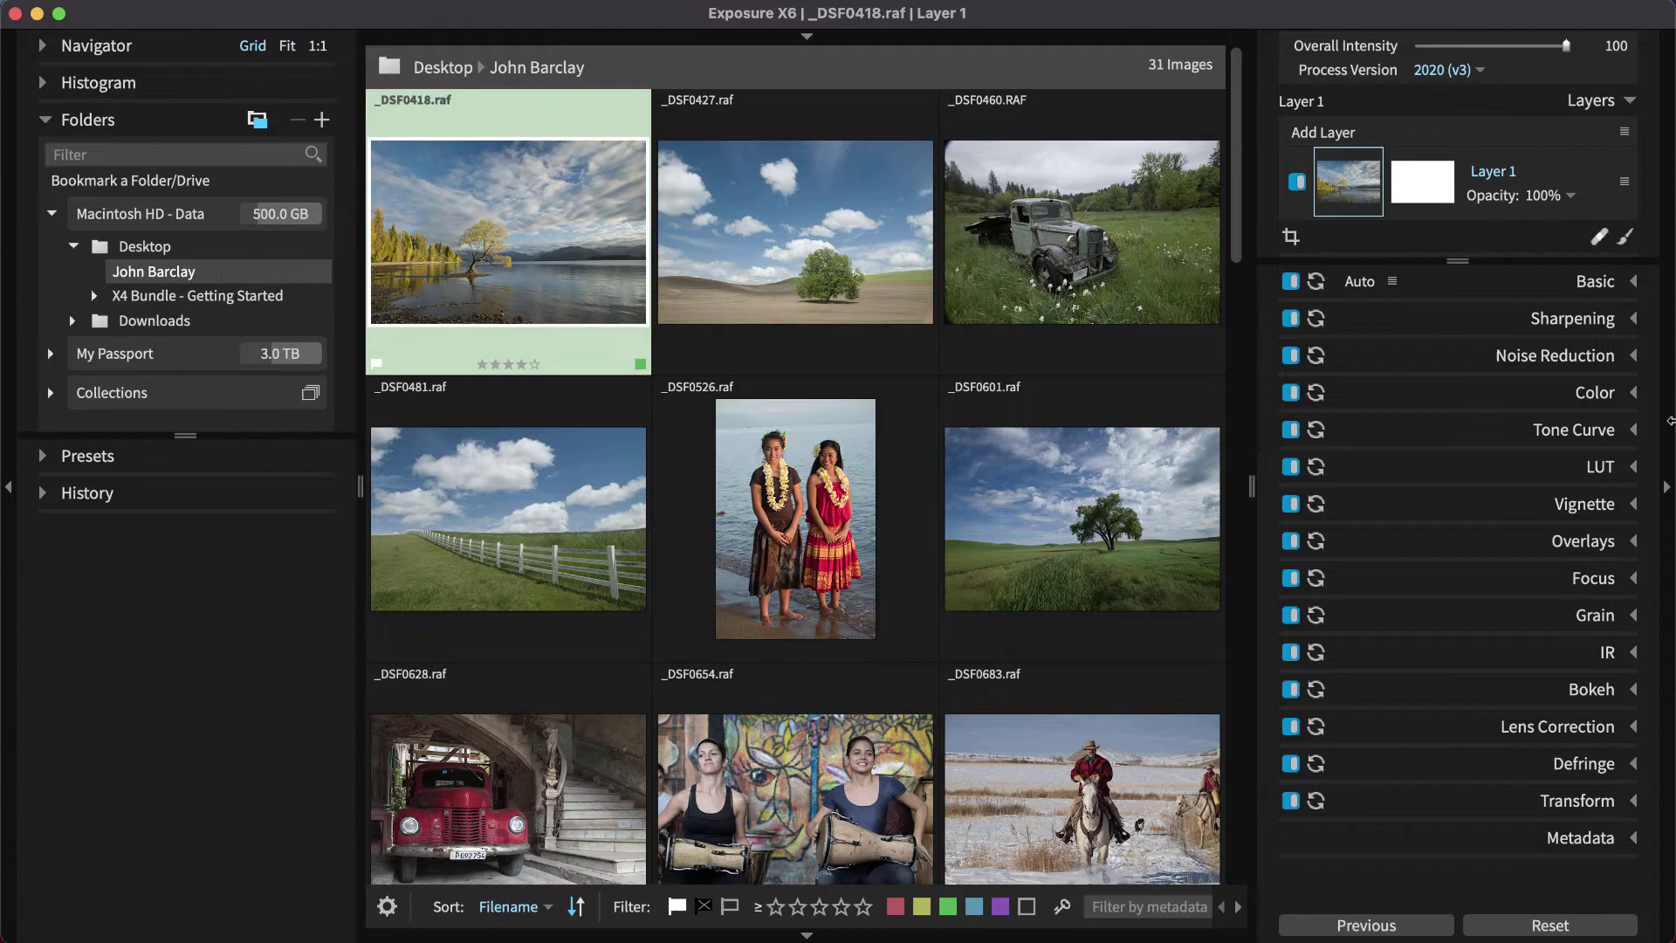
- Collapse the adjustments panel, filter the grid by 'f2', then clear the filter
left_click(1669, 425)
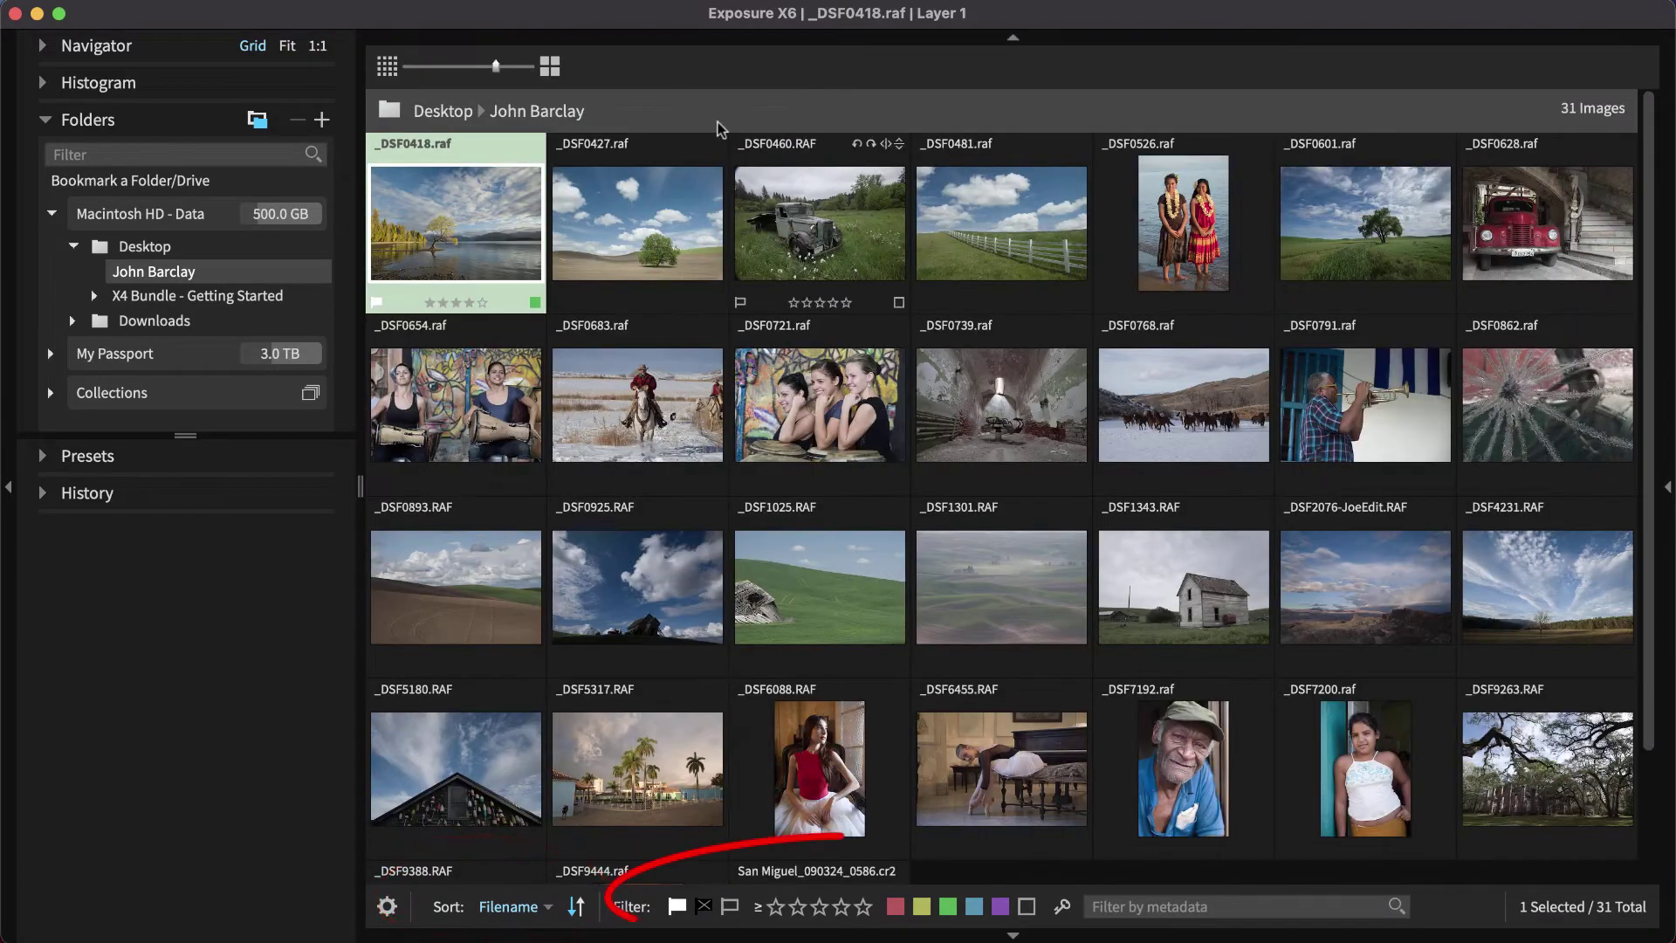
left_click(1154, 908)
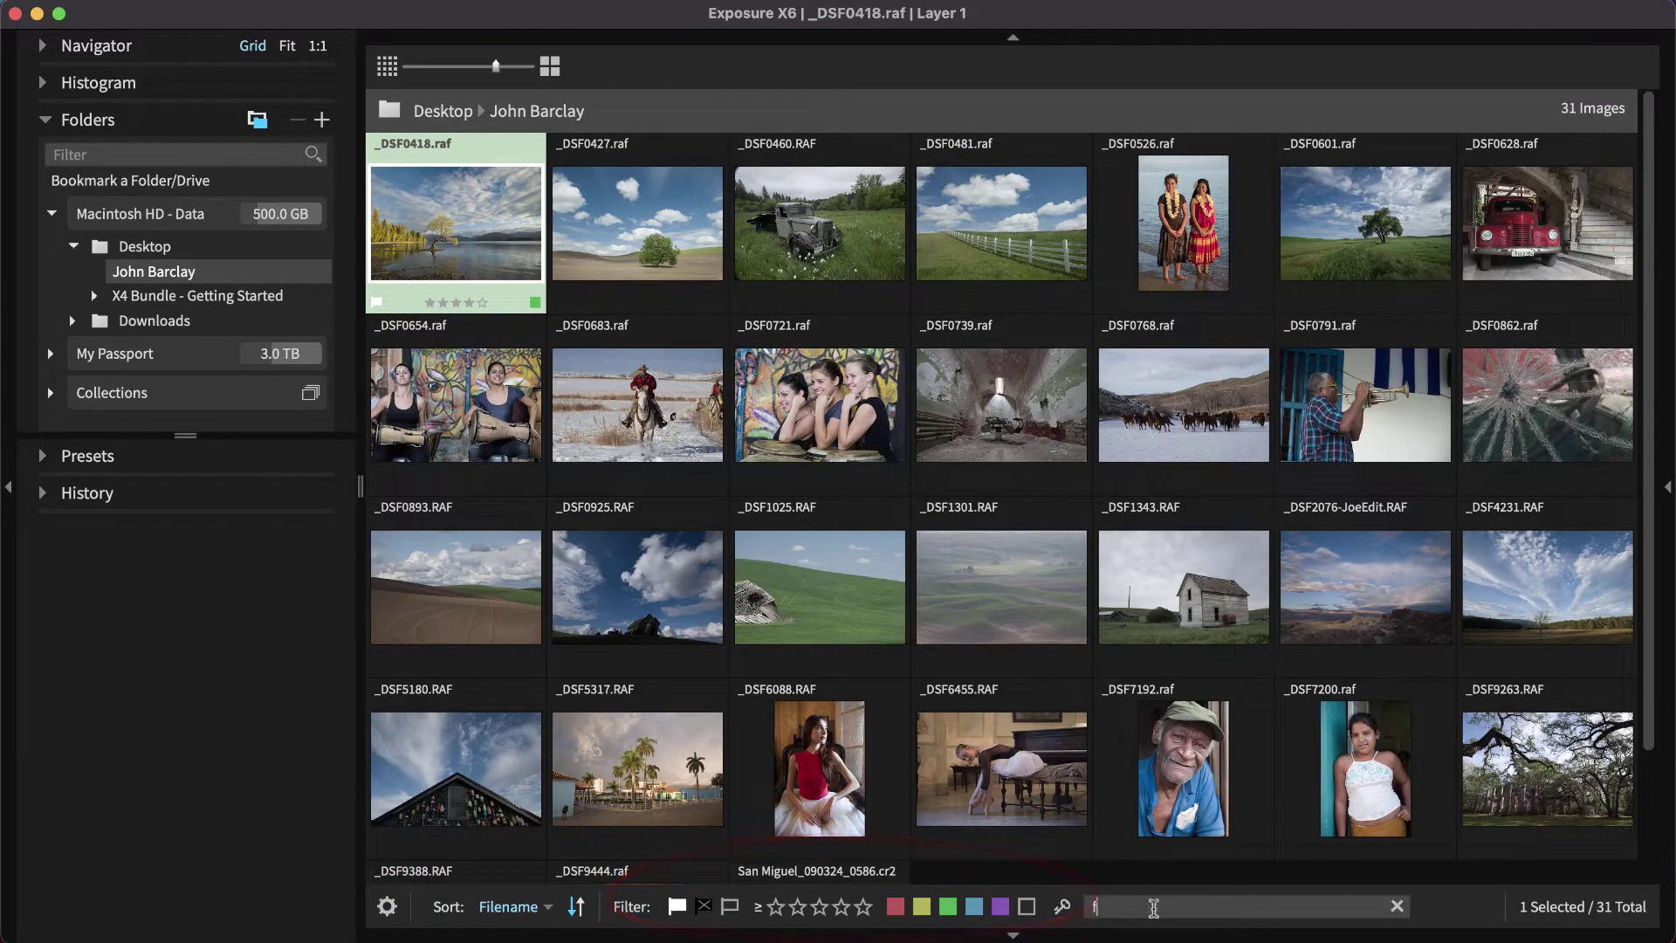
type("f2")
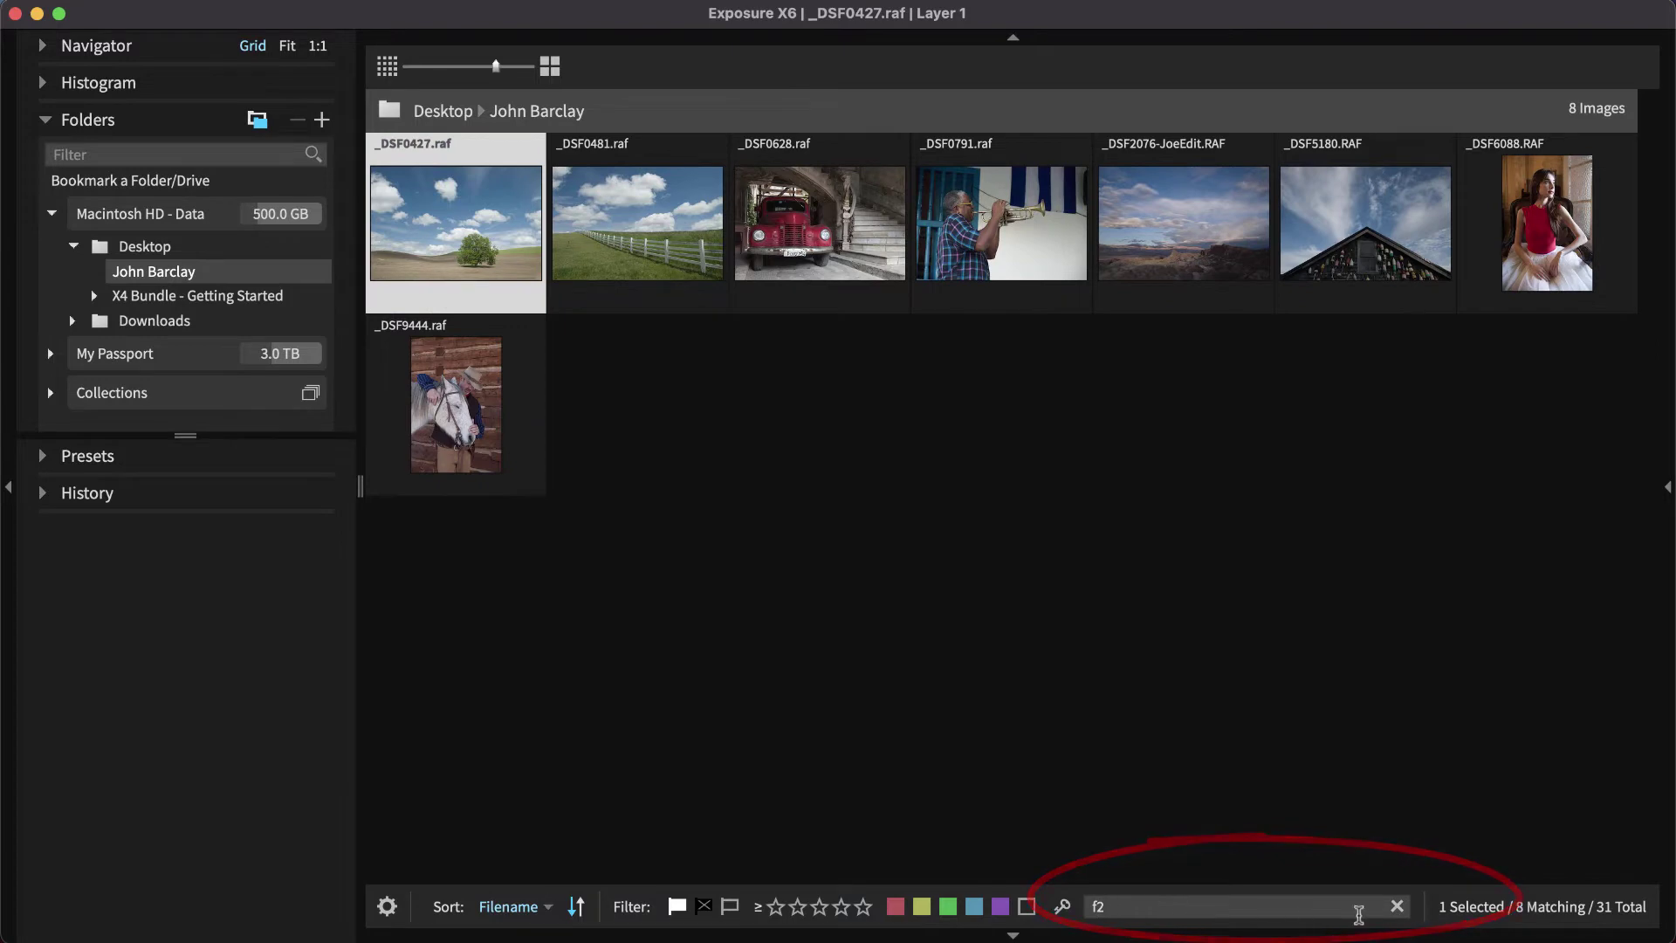
left_click(1397, 906)
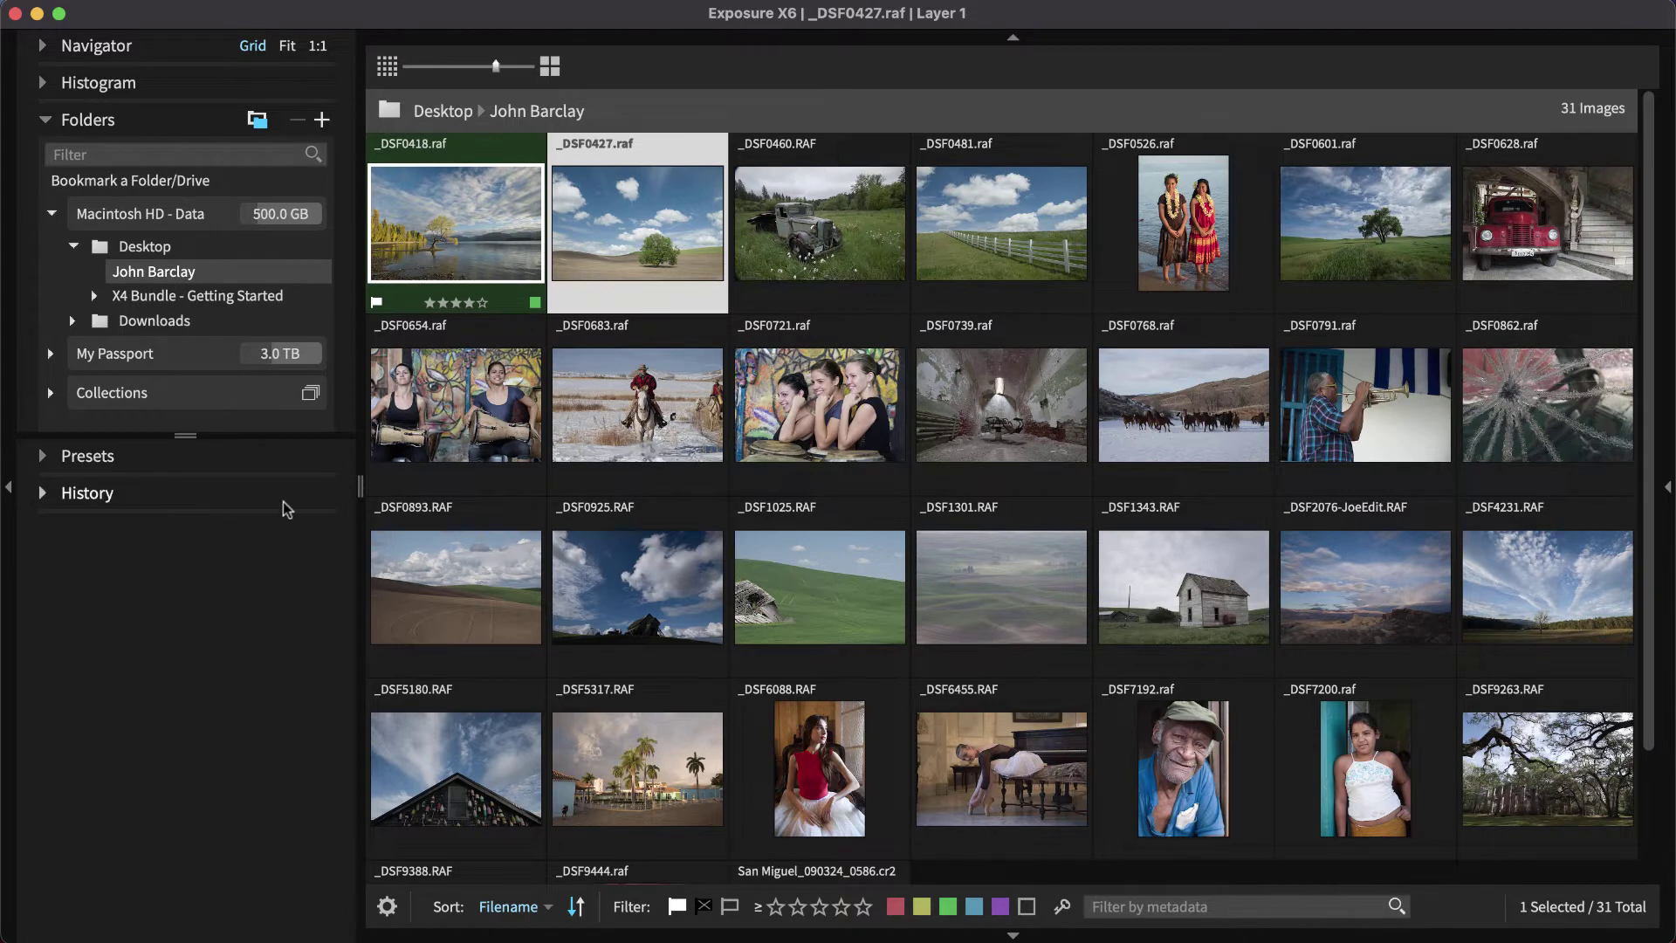
left_click(53, 353)
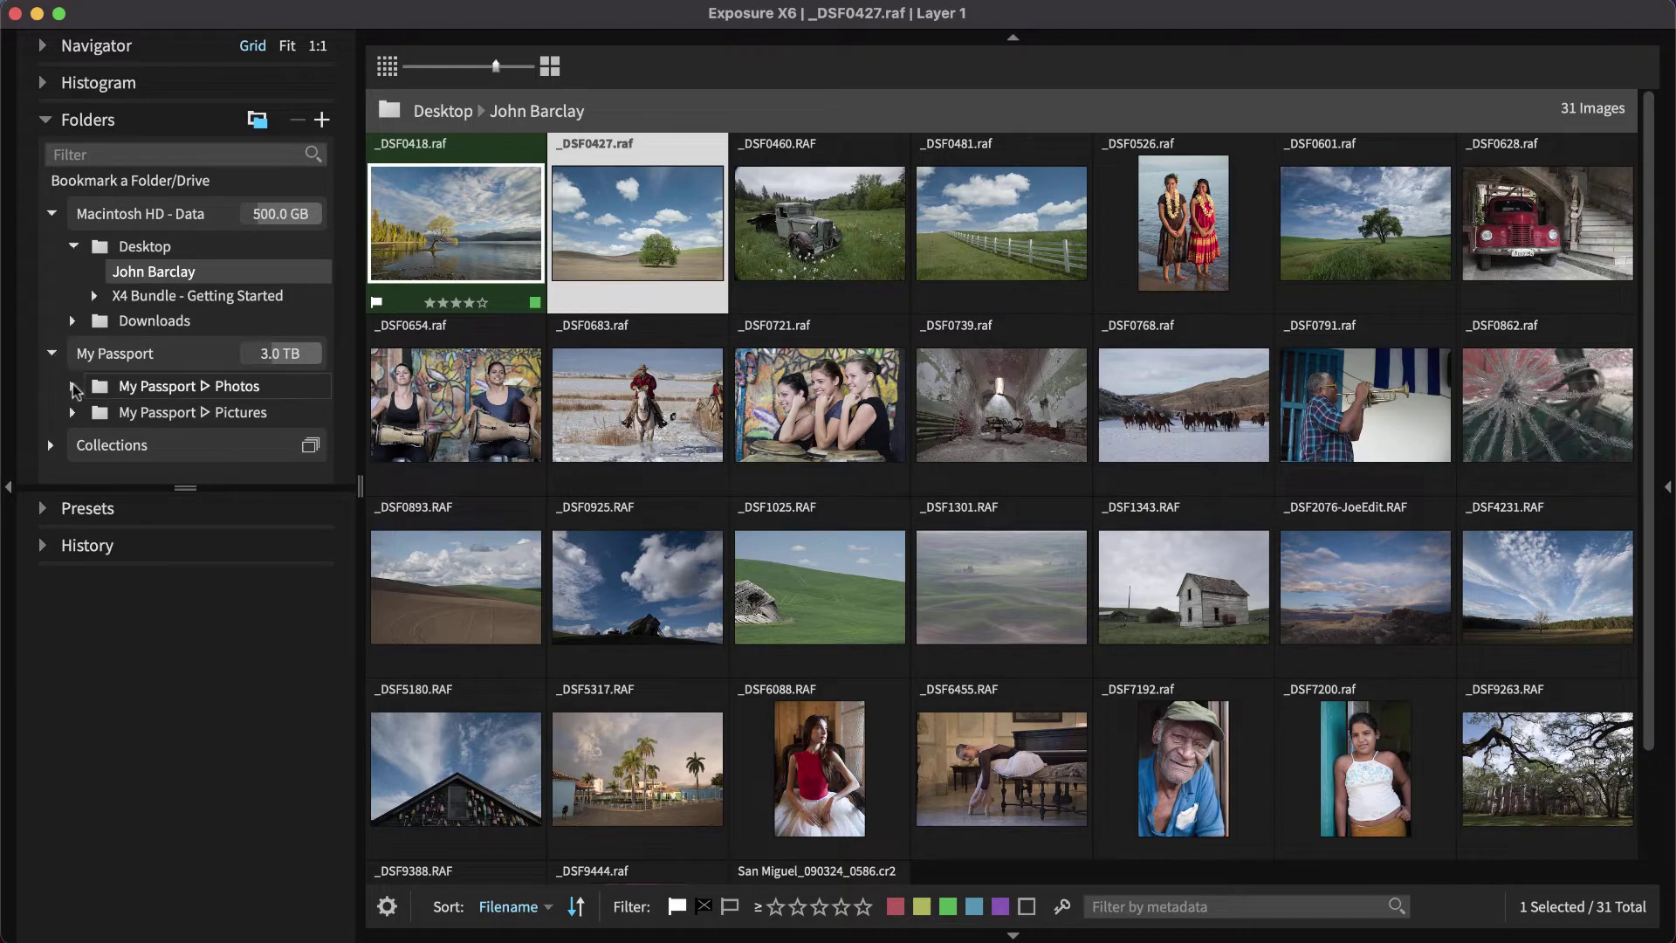
left_click(72, 386)
scroll(157, 401, "down", 5)
left_click(158, 453)
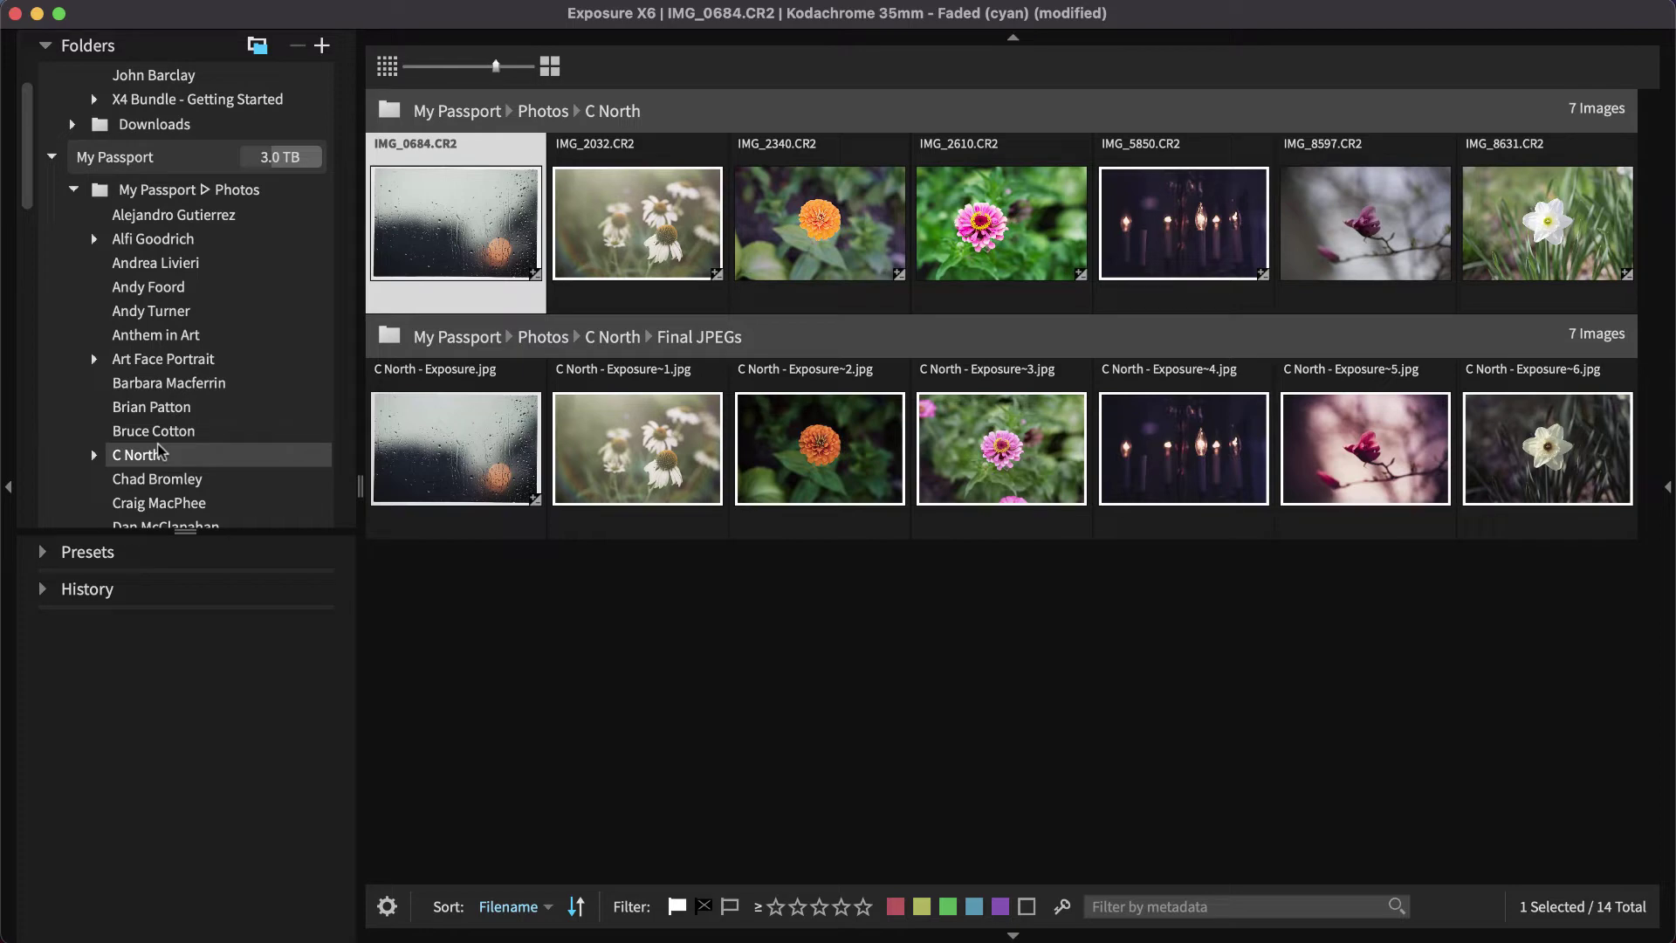
left_click(322, 46)
left_click(367, 76)
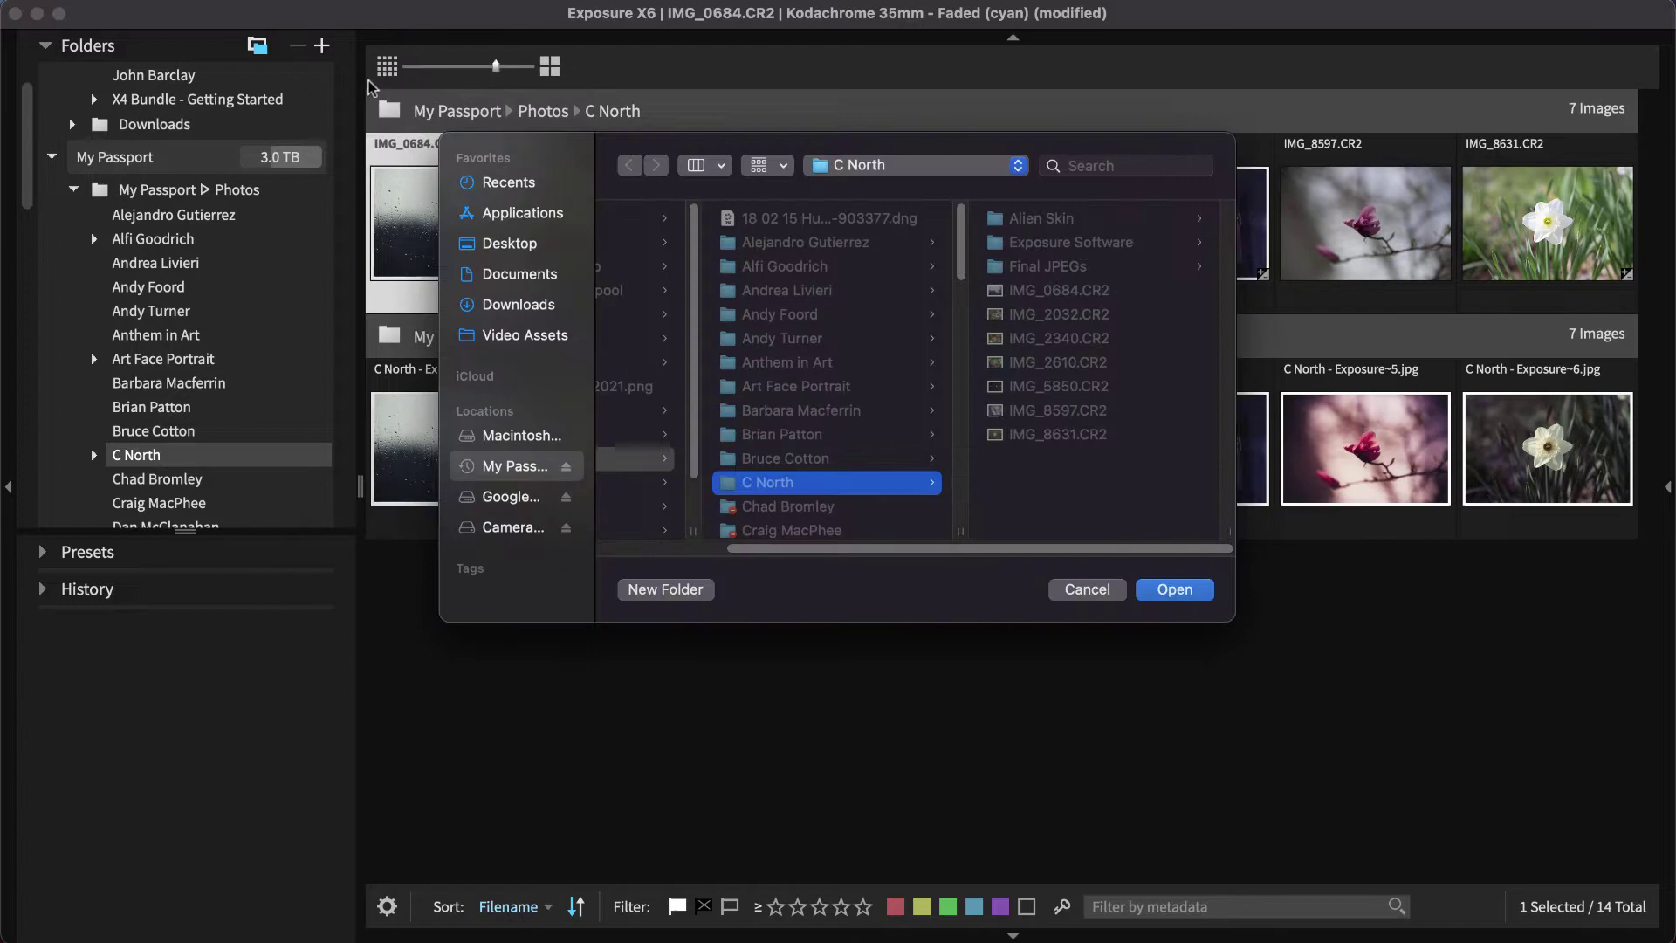
left_click(515, 497)
left_click(690, 220)
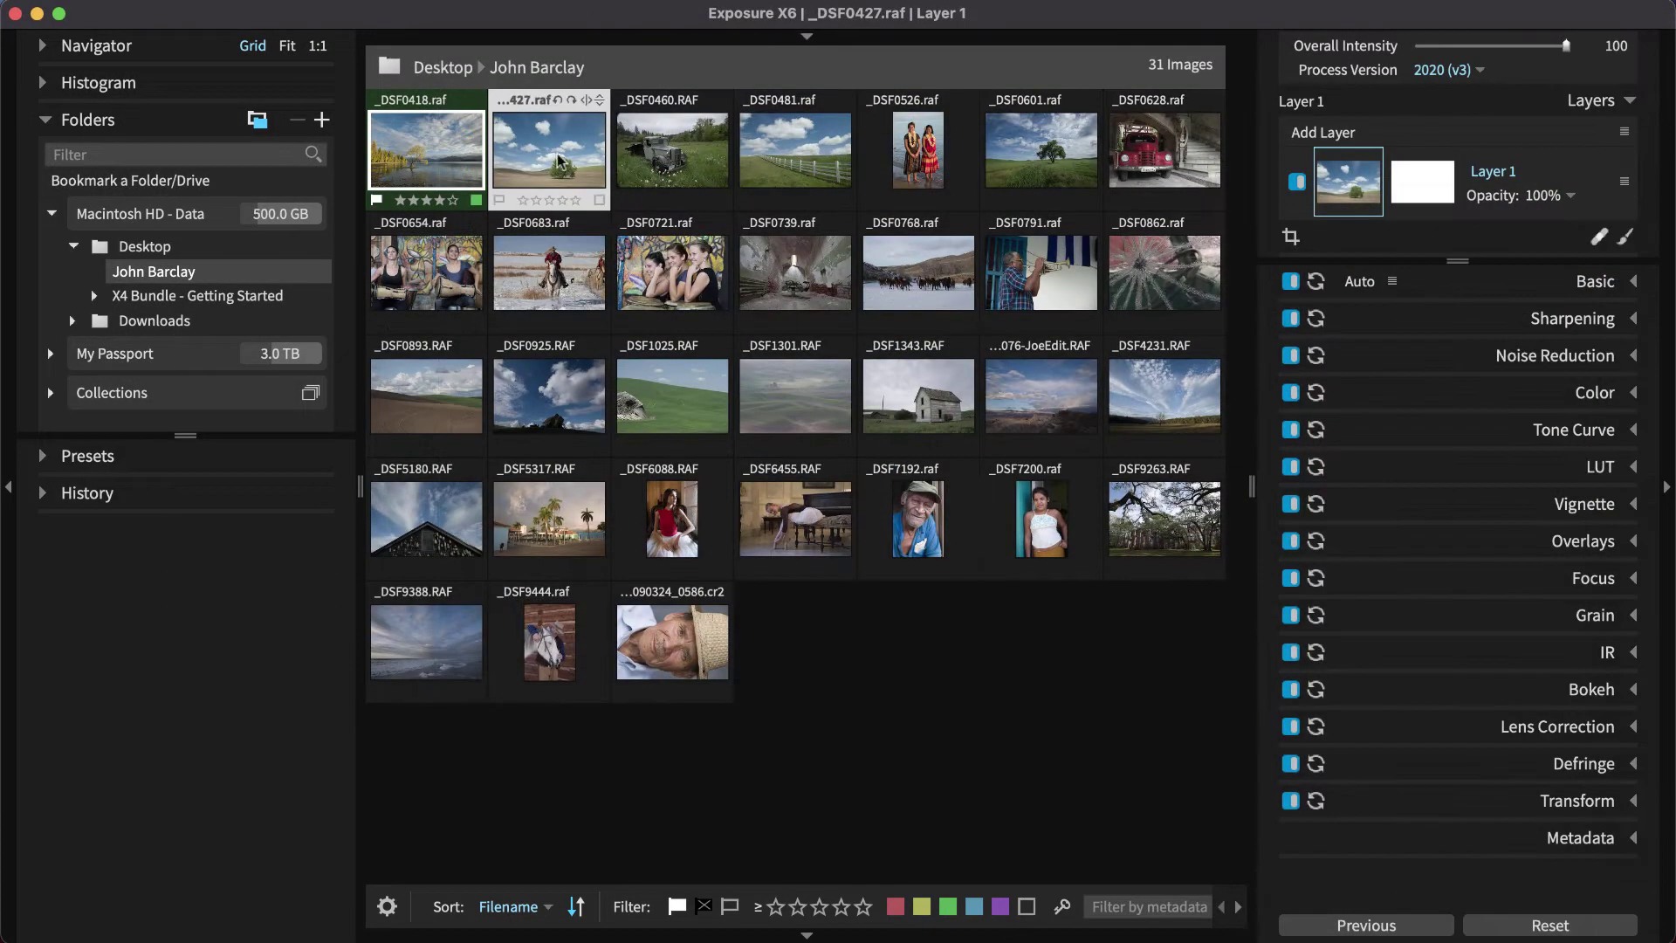
- Open _DSF0427 with an enlarged filmstrip and list only the Color preset categories
double_click(557, 156)
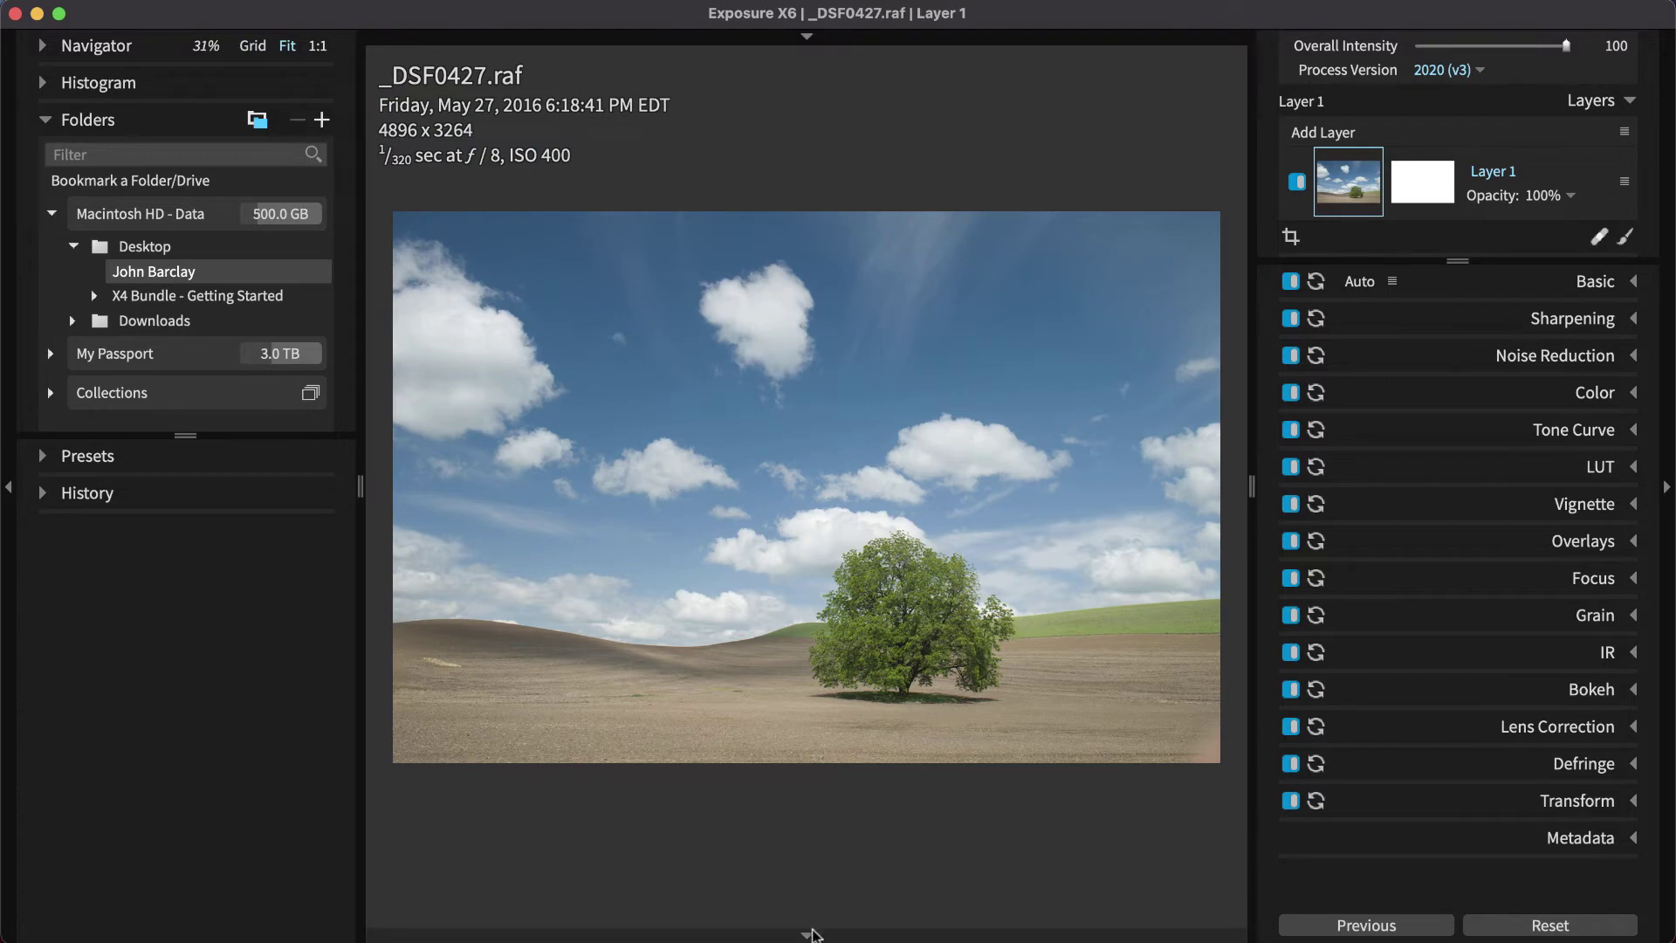
left_click(810, 933)
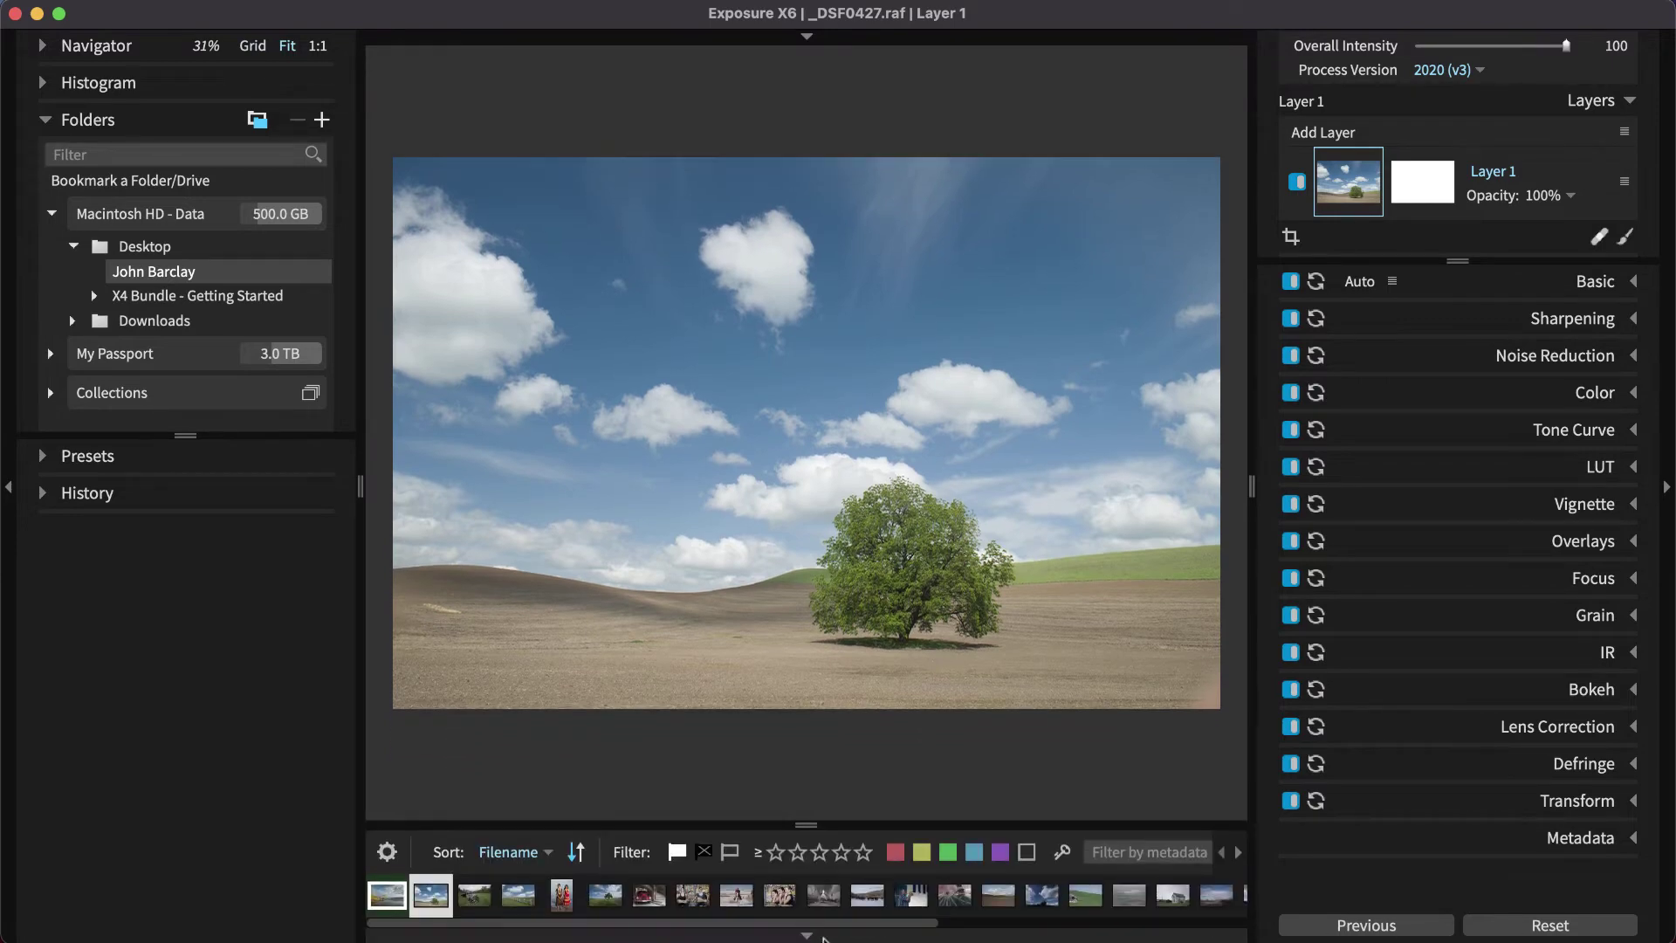
left_click_drag(806, 825, 806, 772)
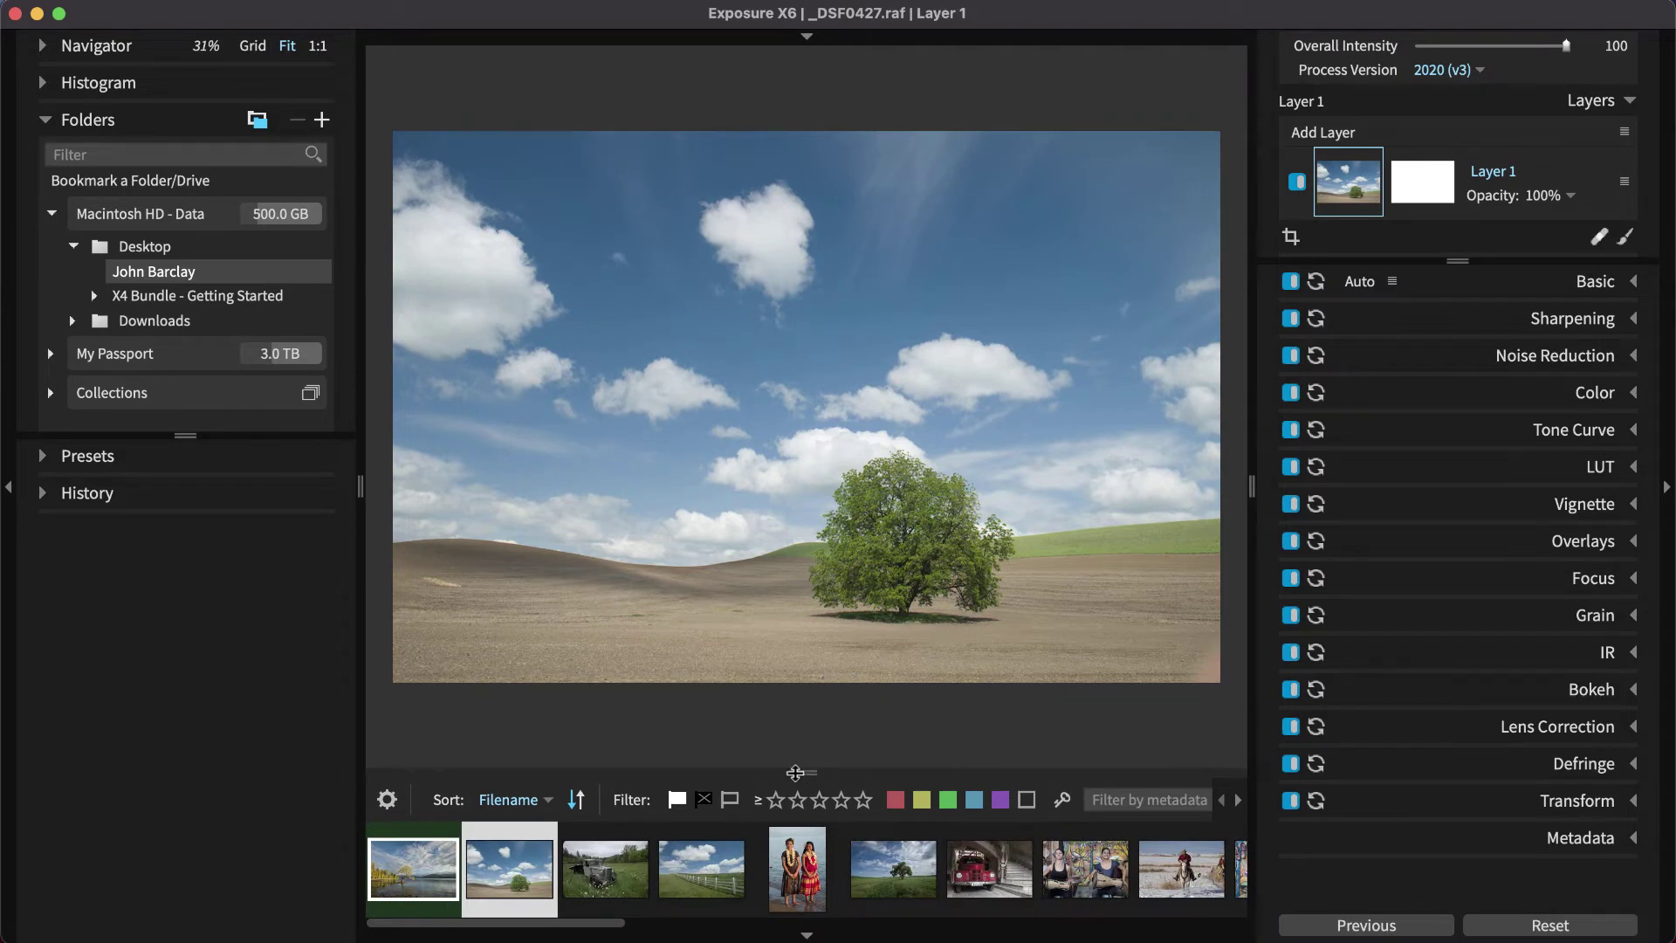
left_click(69, 459)
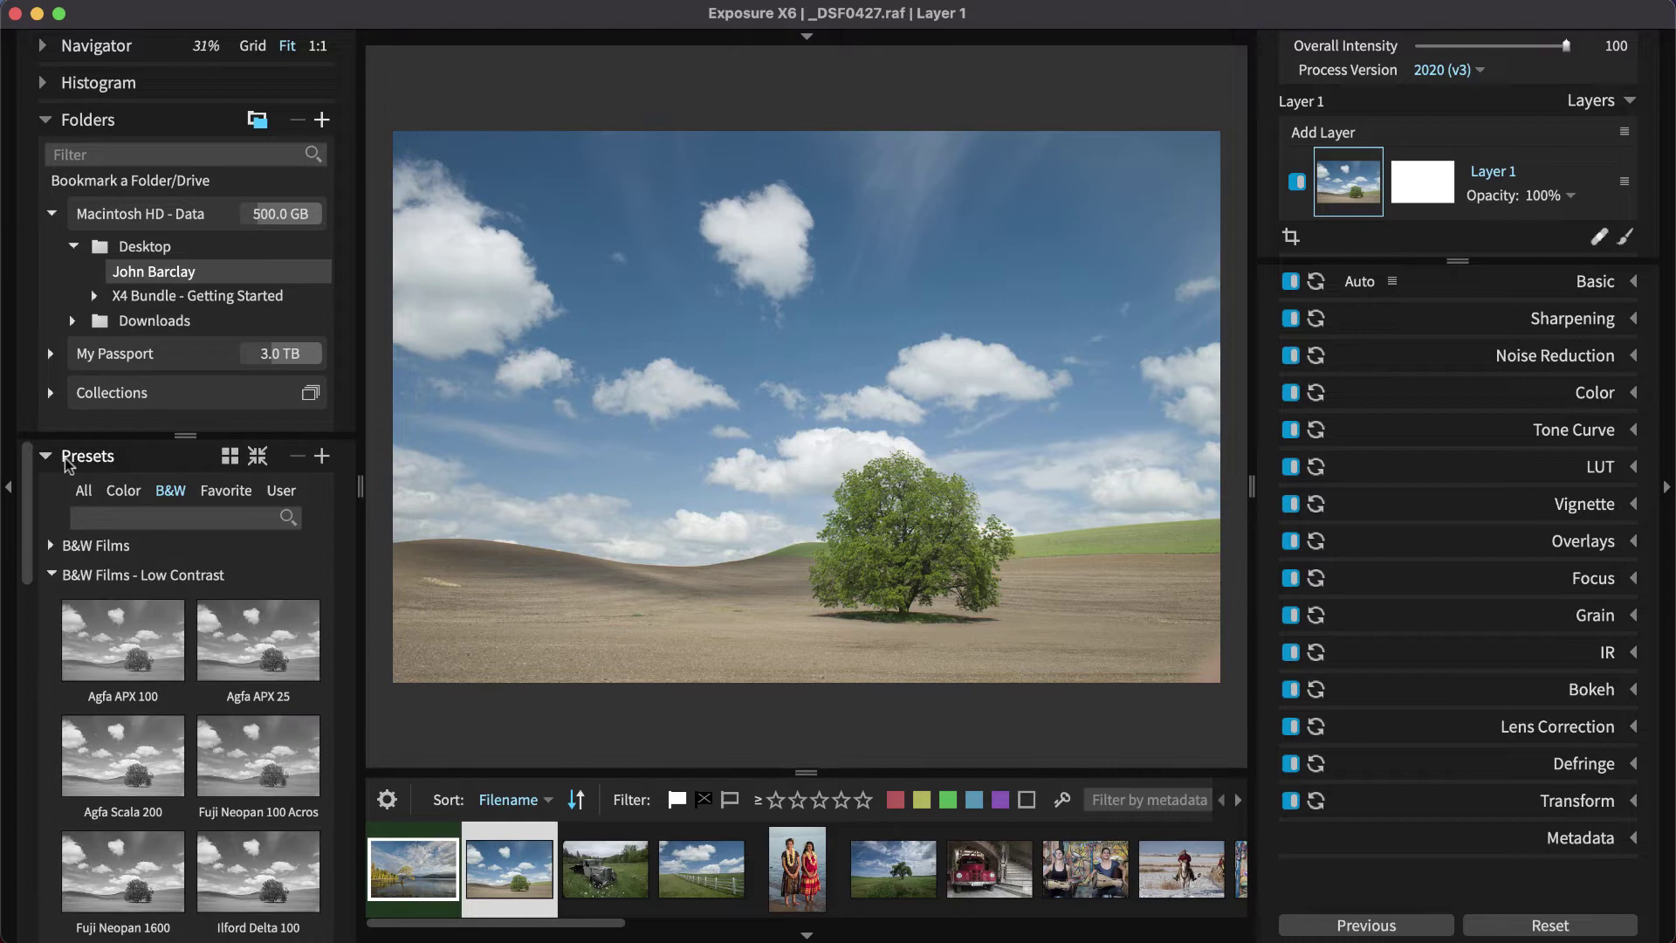
left_click(255, 463)
left_click(123, 490)
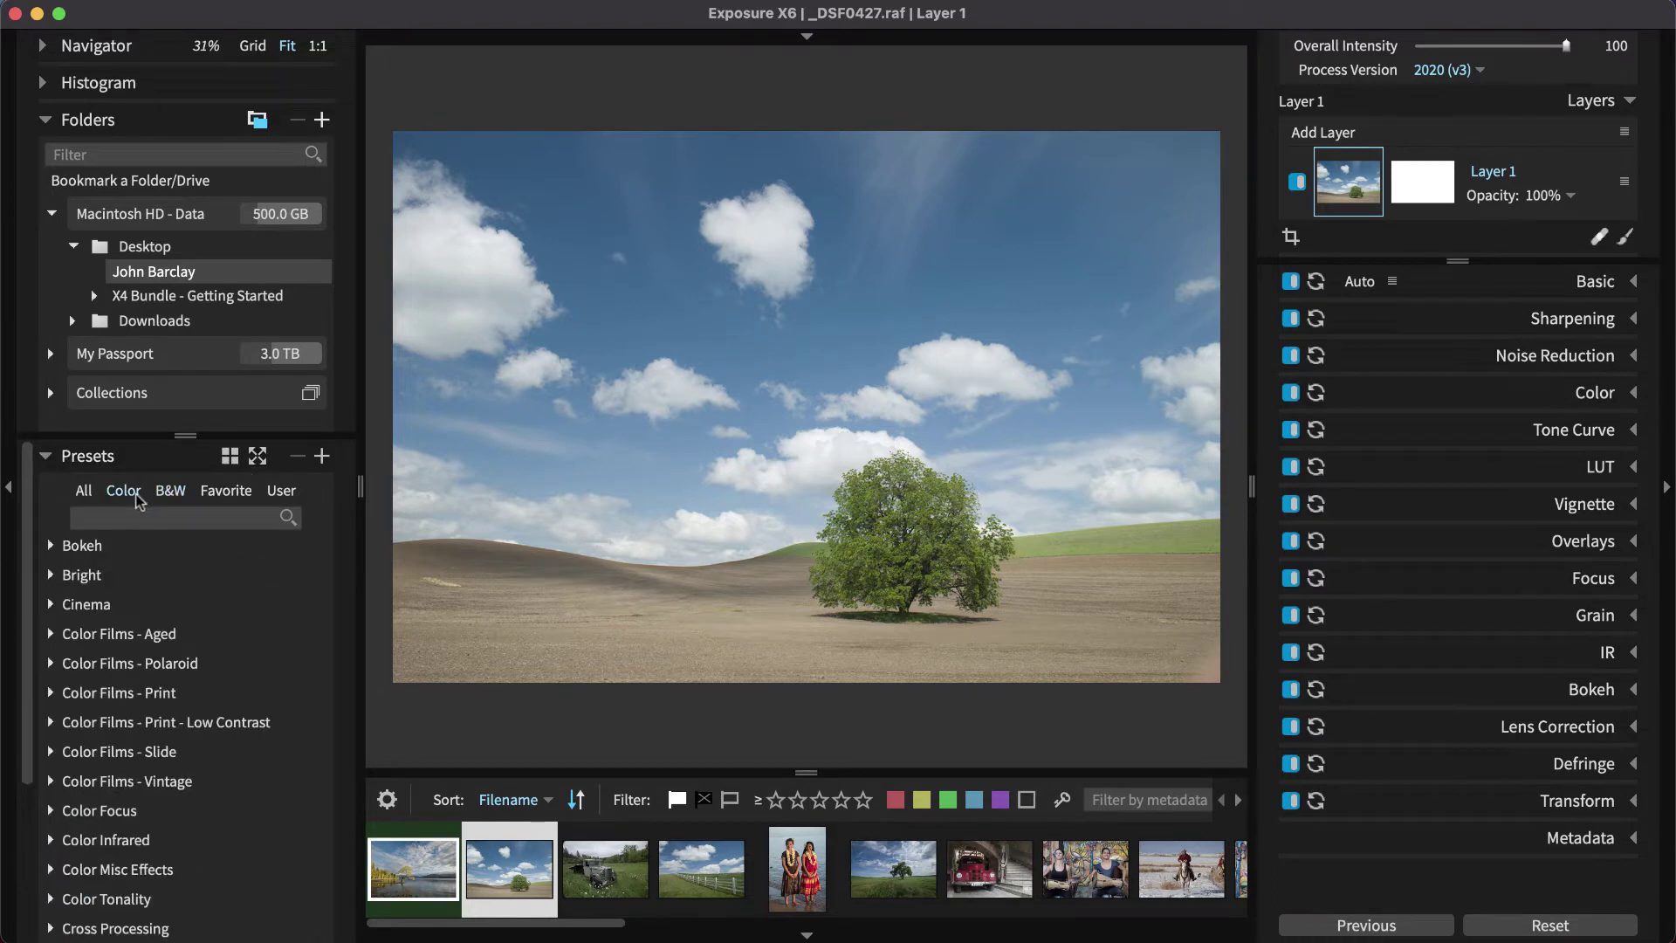
left_click(48, 121)
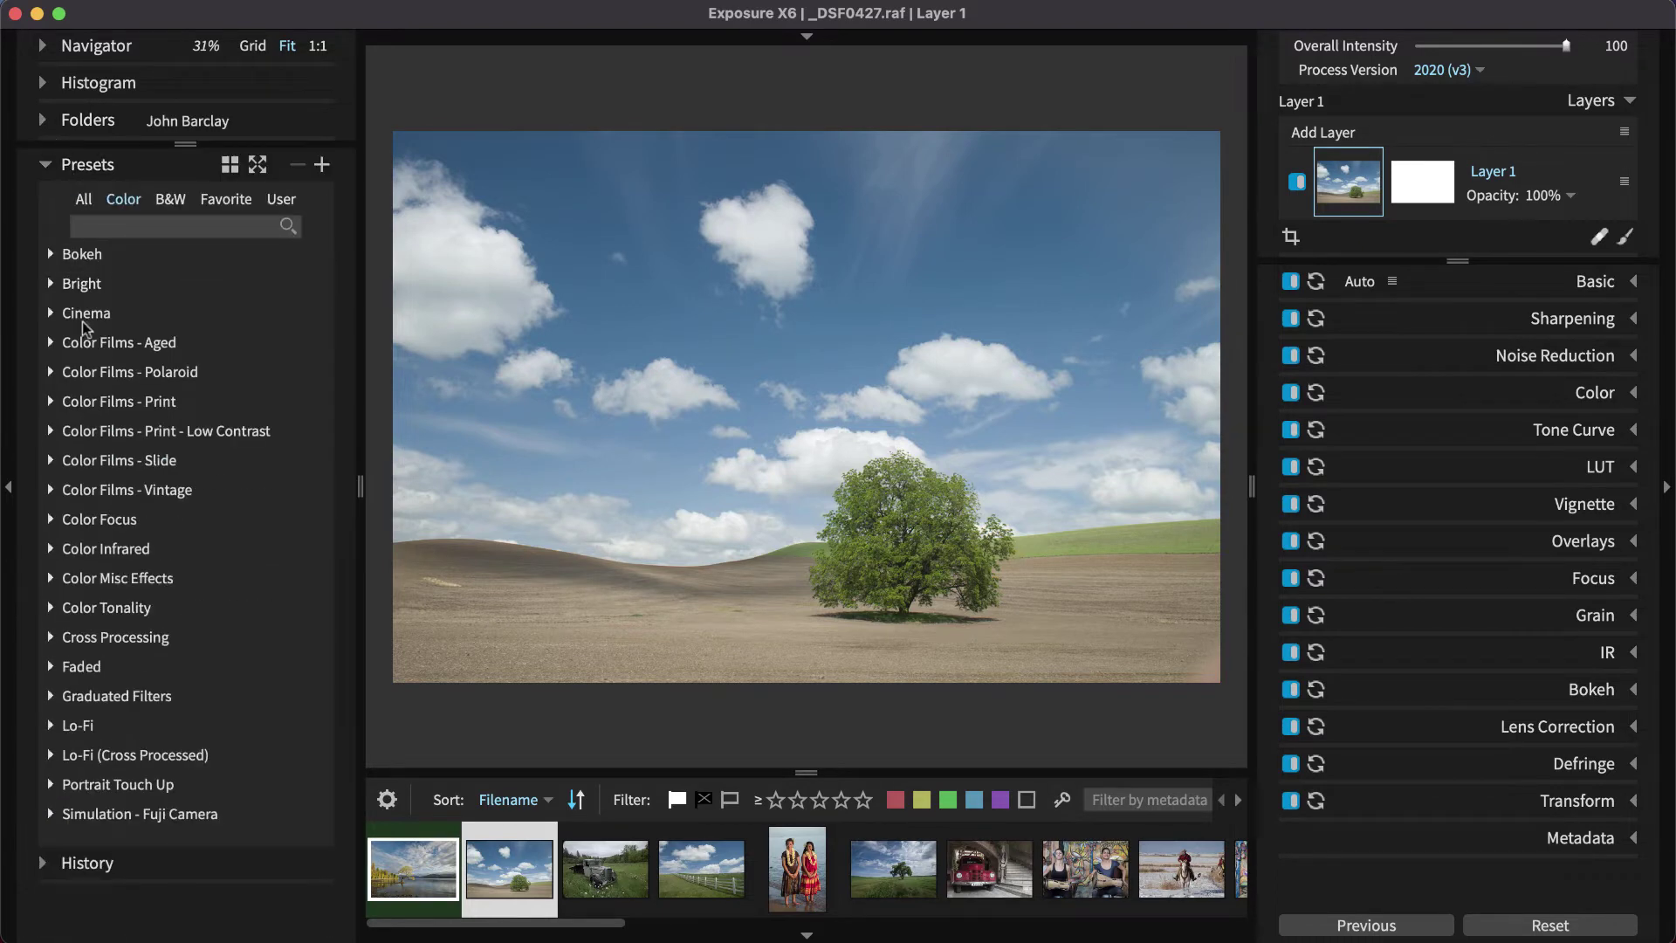
- Peek into the Color Films - Print and Color Misc Effects presets, then expand Faded
left_click(54, 401)
left_click(54, 401)
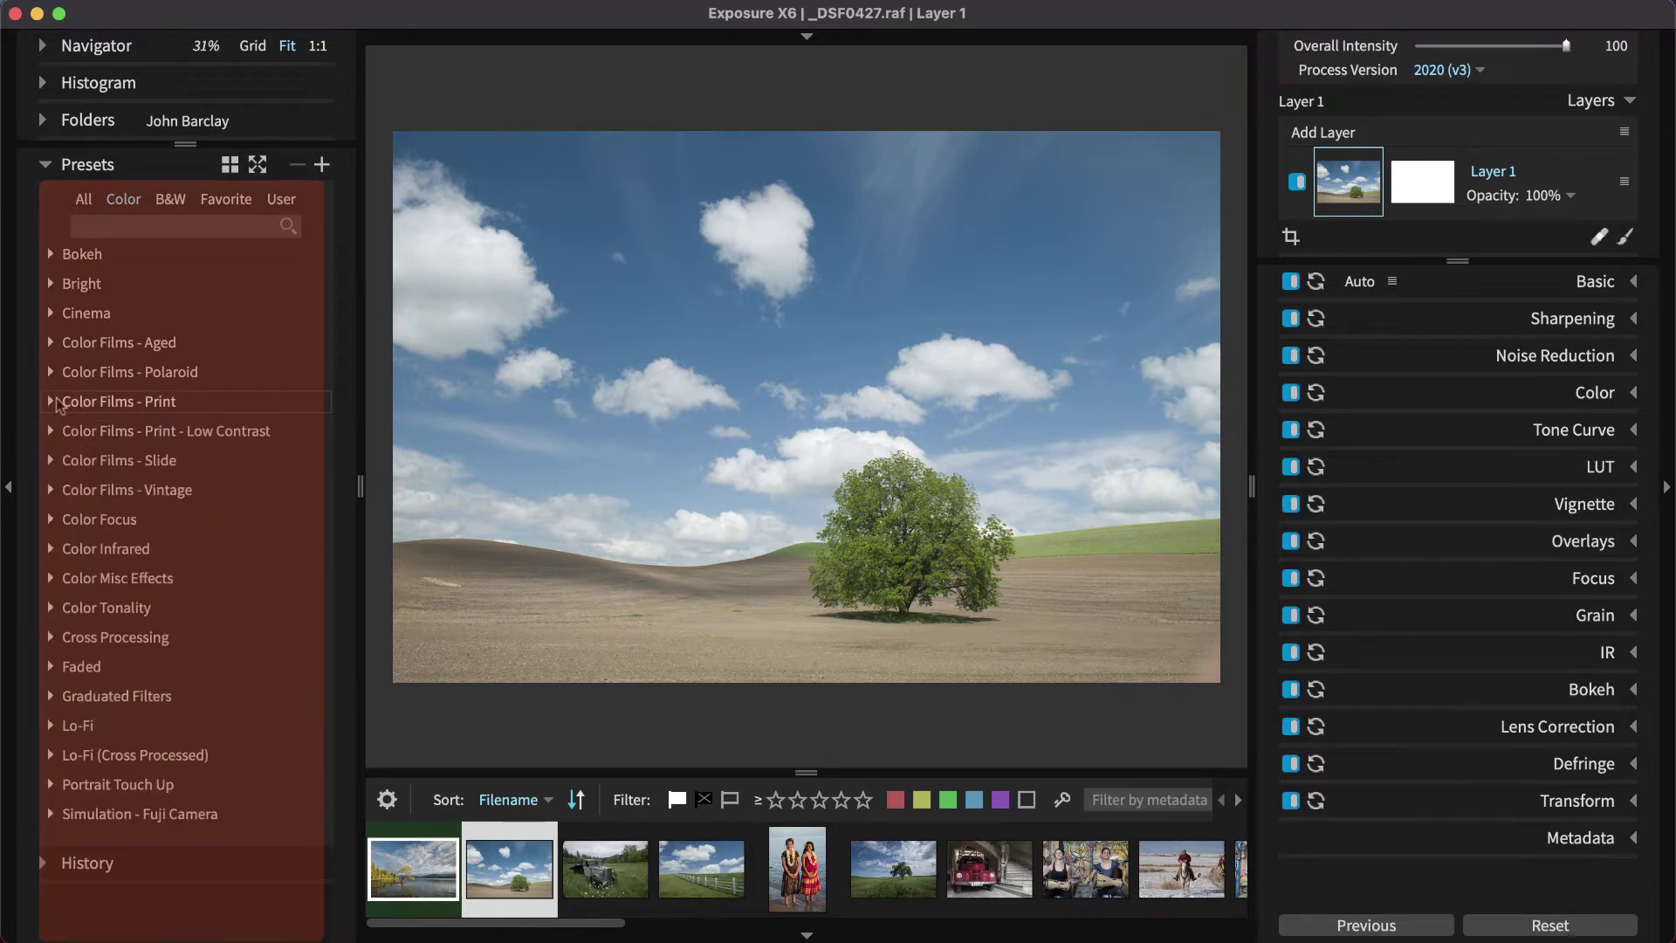
left_click(52, 579)
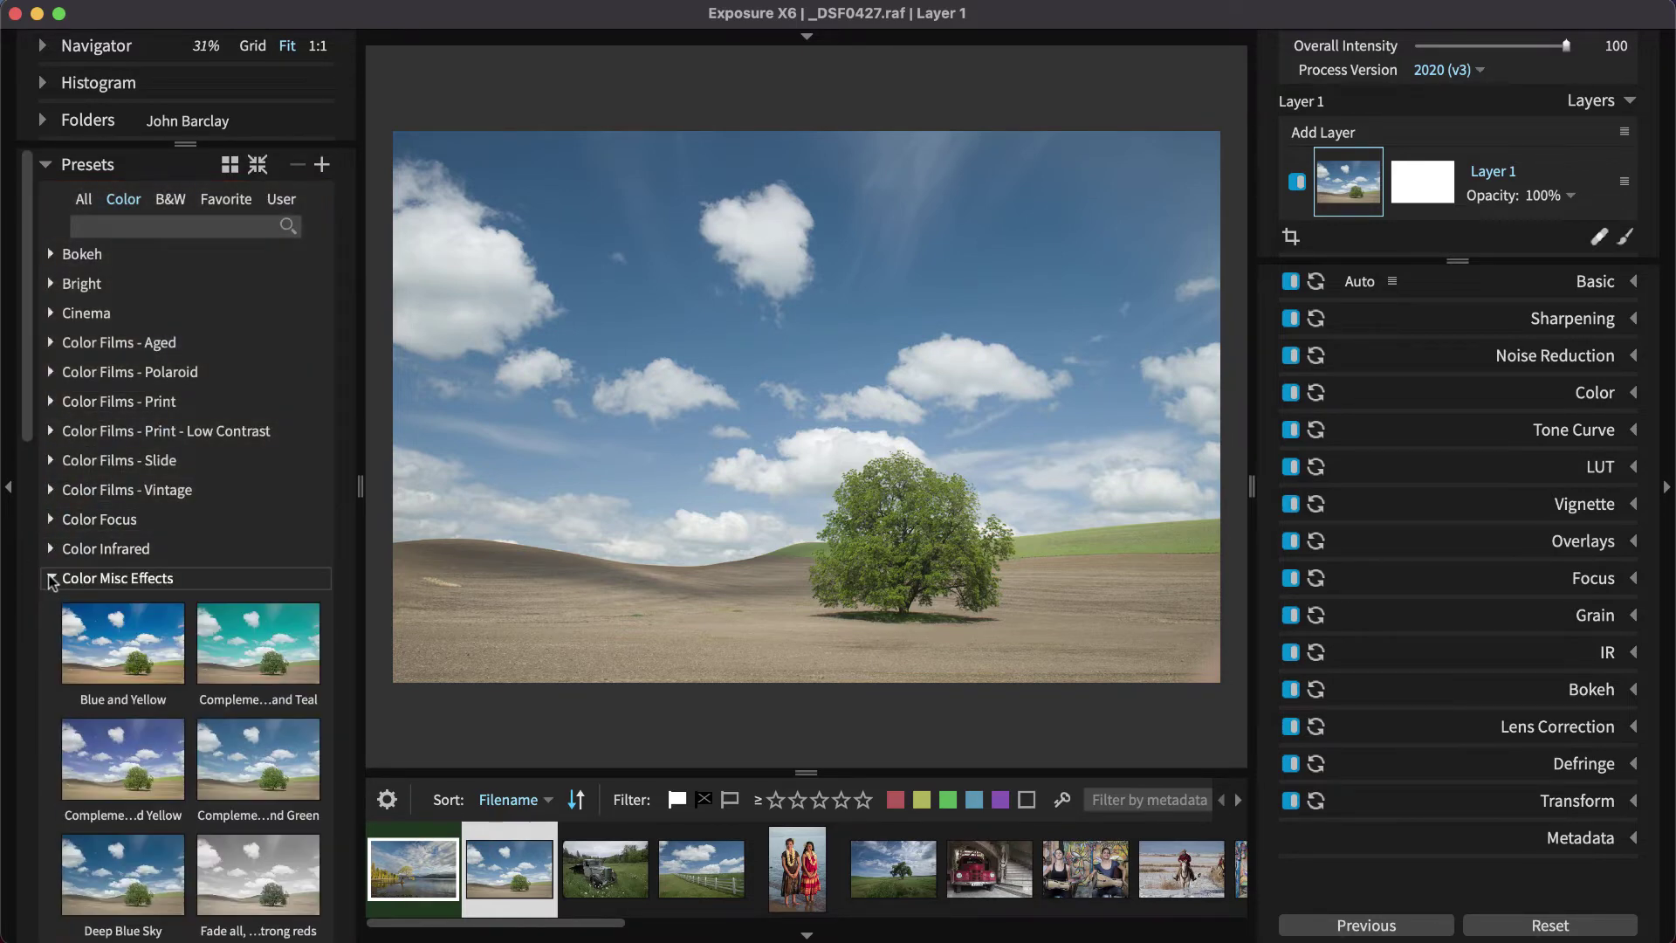
left_click(52, 579)
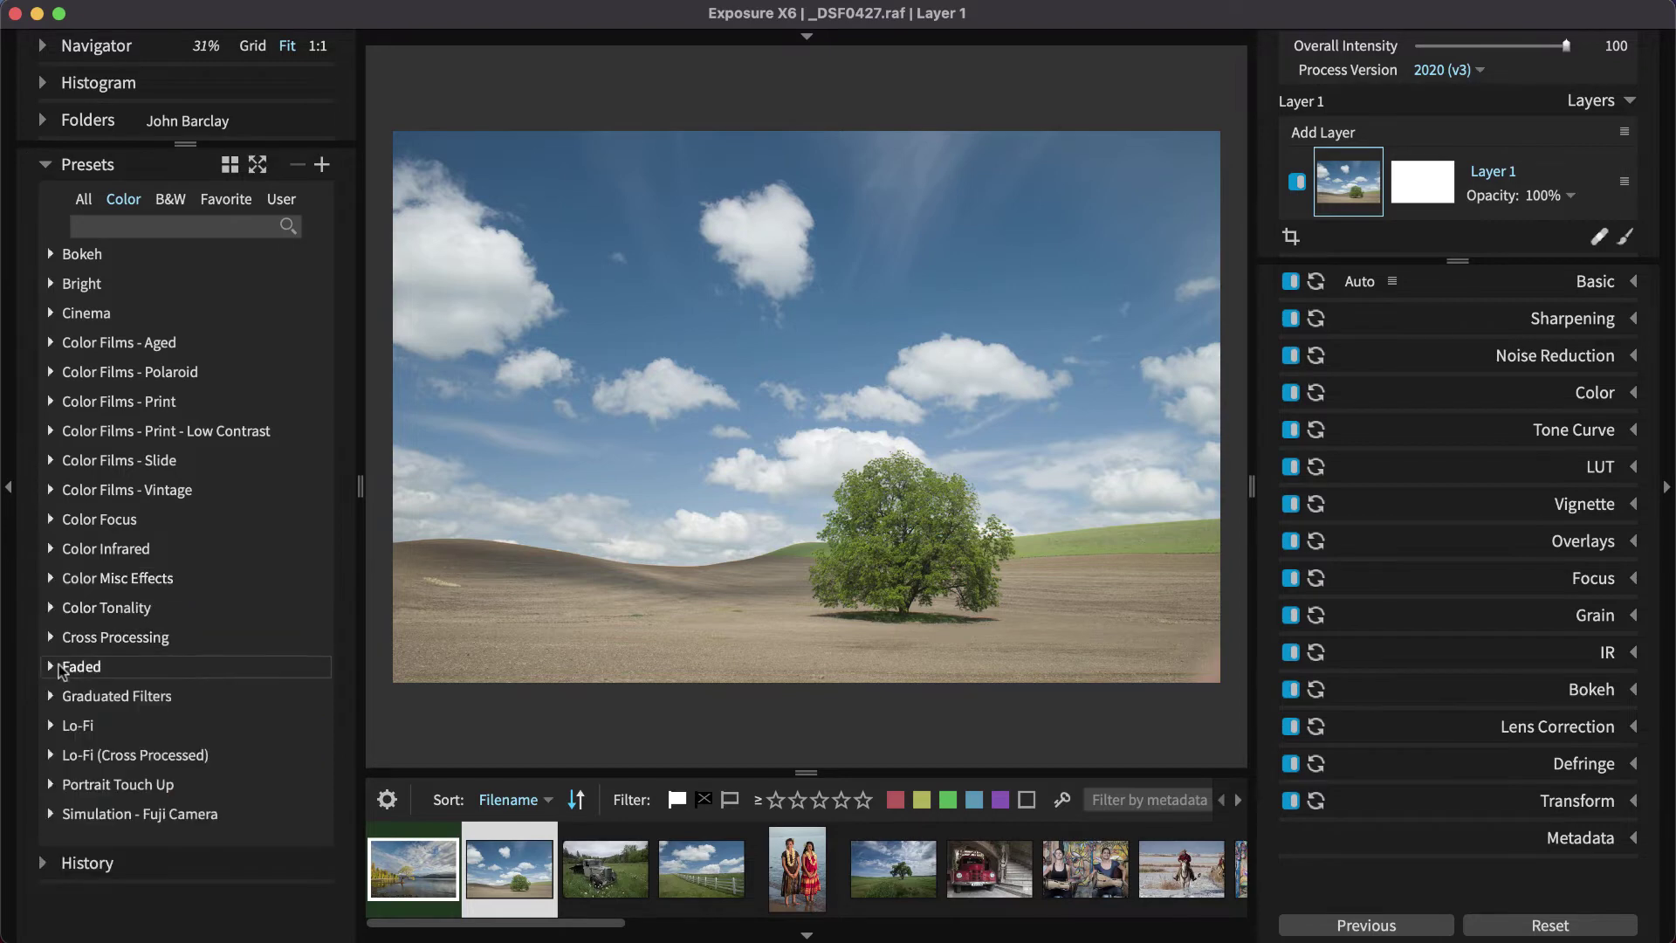
left_click(52, 666)
scroll(131, 611, "down", 5)
- Try the Low Contrast, Low Saturation High Detail, Soft Blue and Soft Yellow Glow looks, then apply Soft Green Glow
left_click(107, 588)
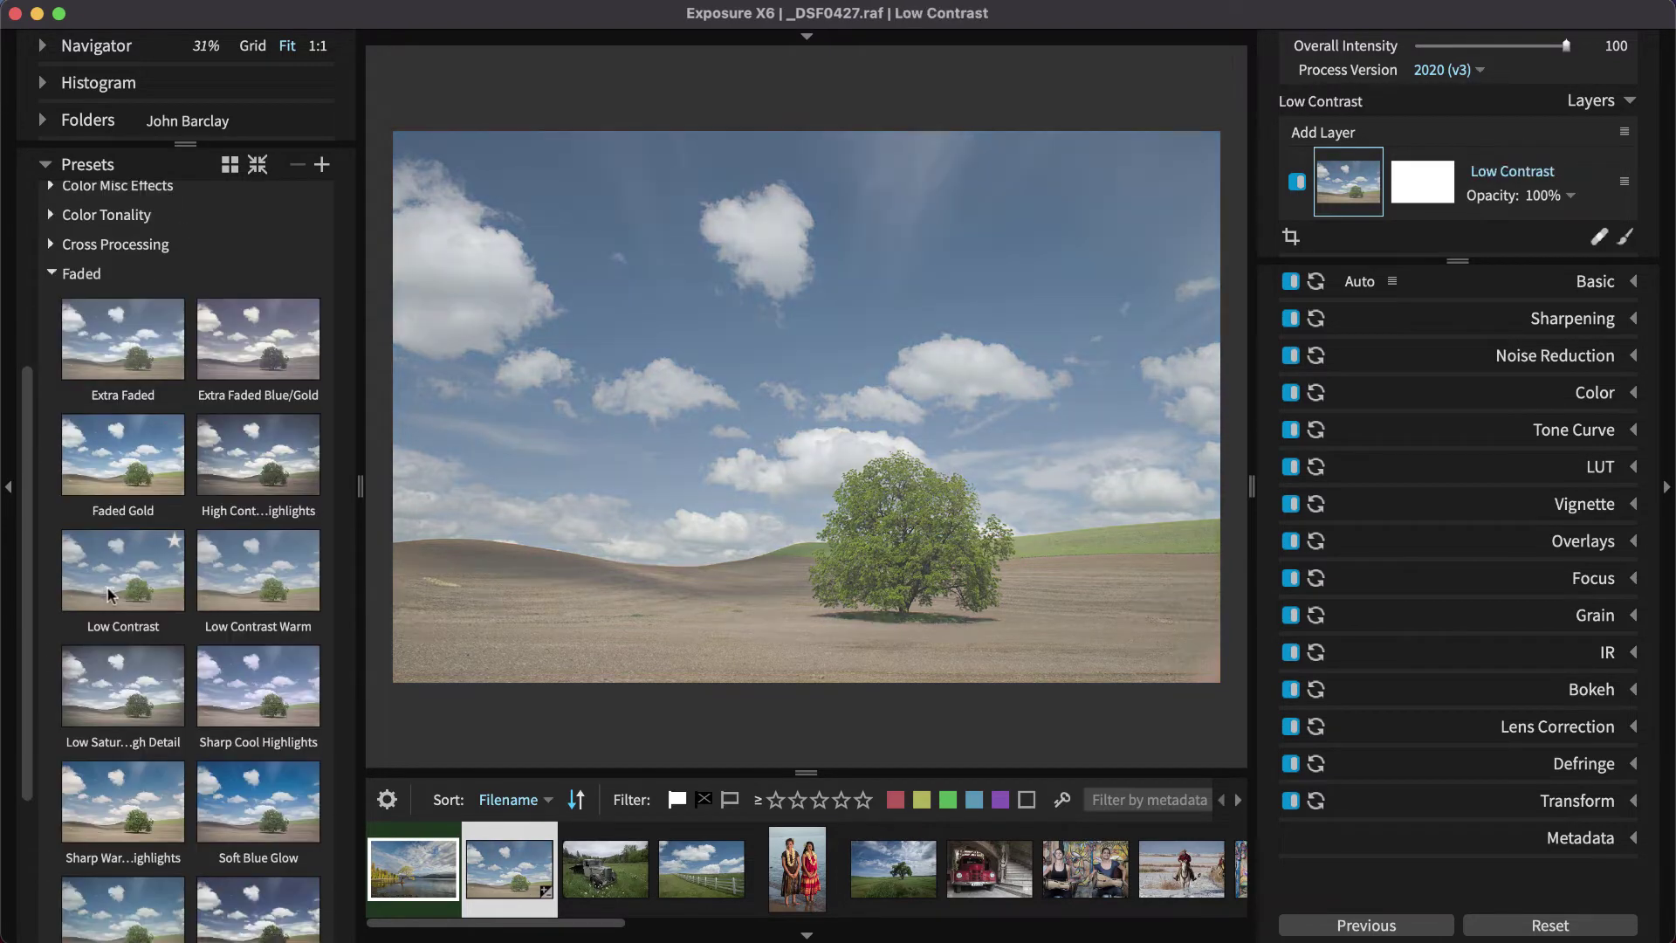
left_click(140, 689)
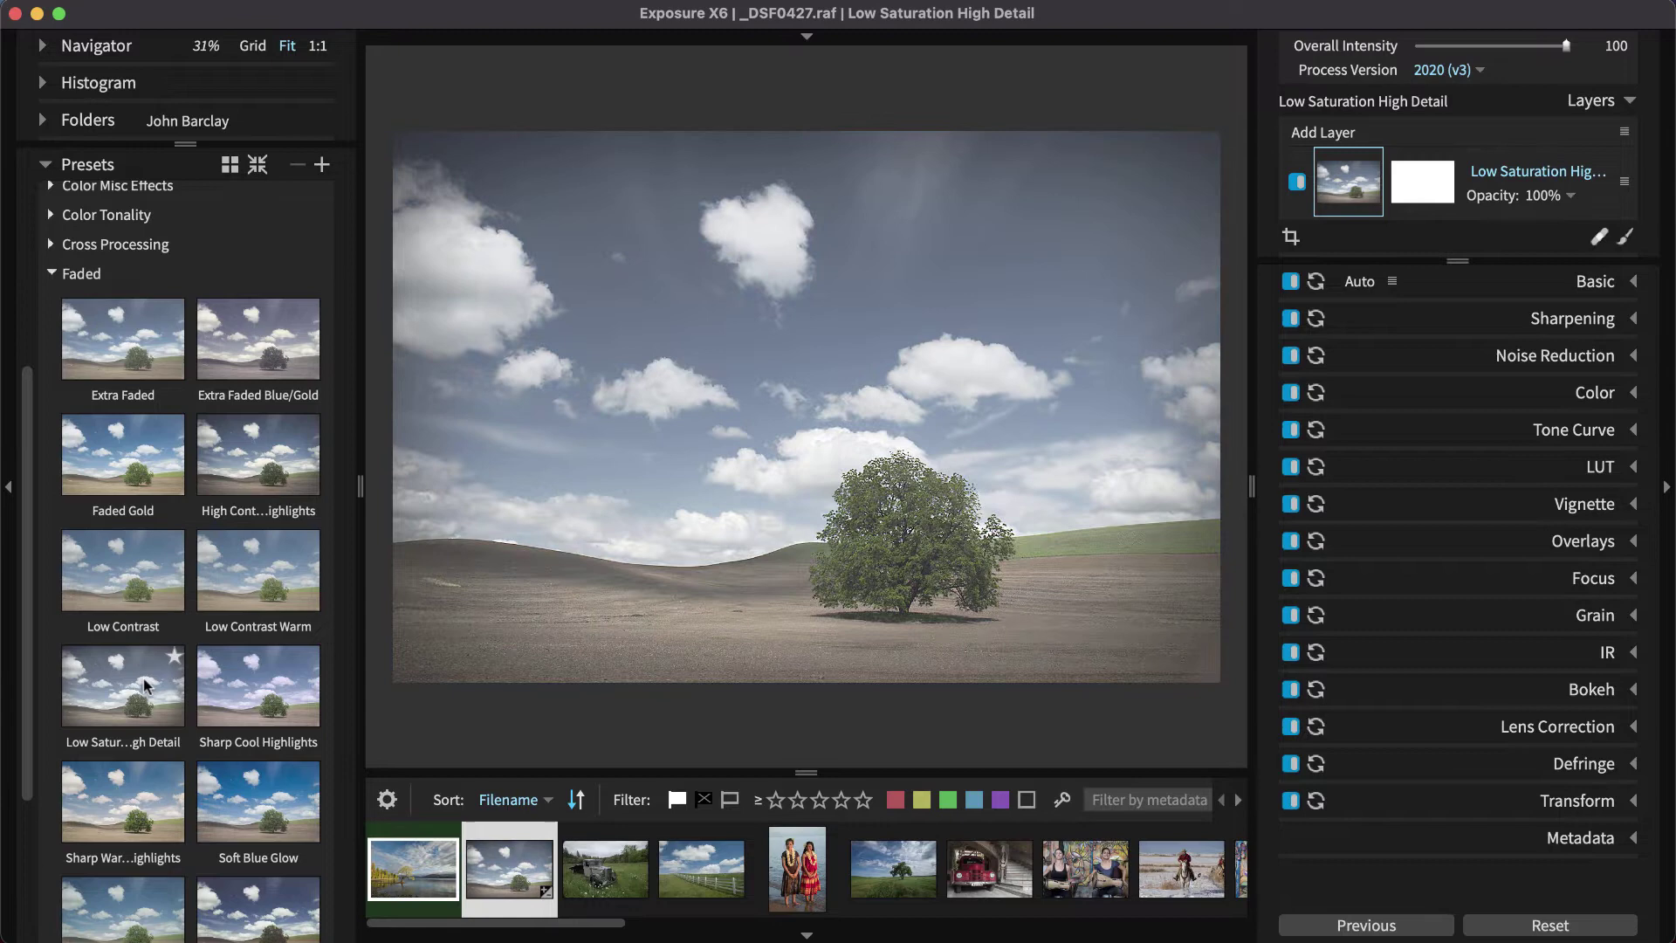
left_click(258, 802)
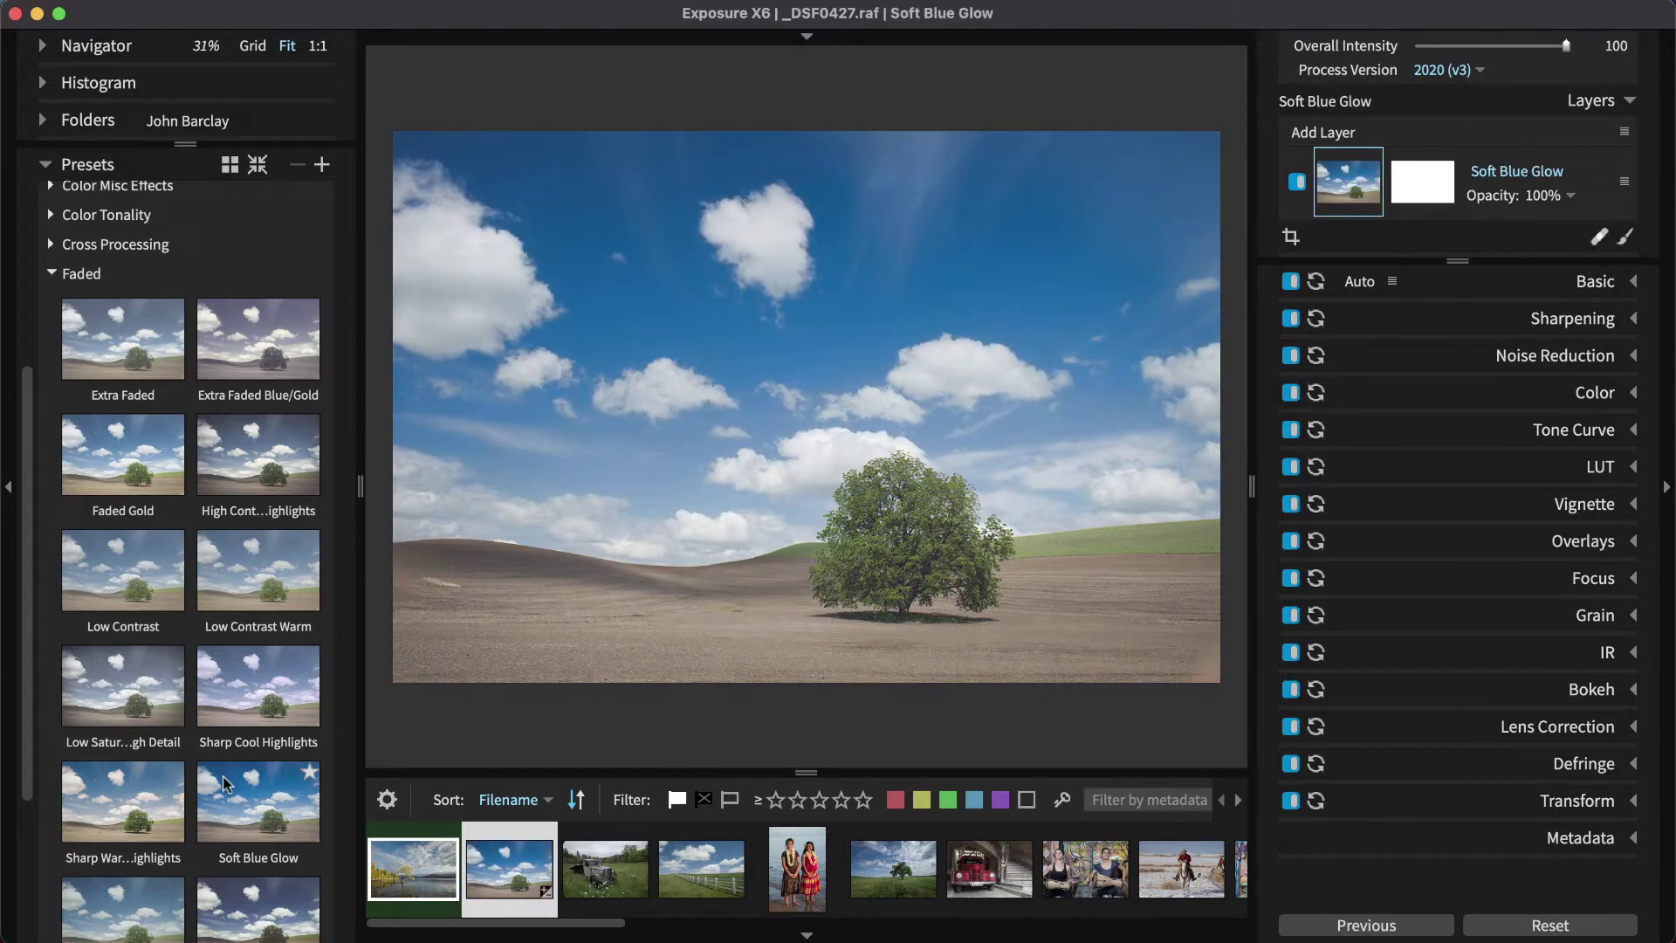
scroll(222, 777, "down", 3)
left_click(230, 790)
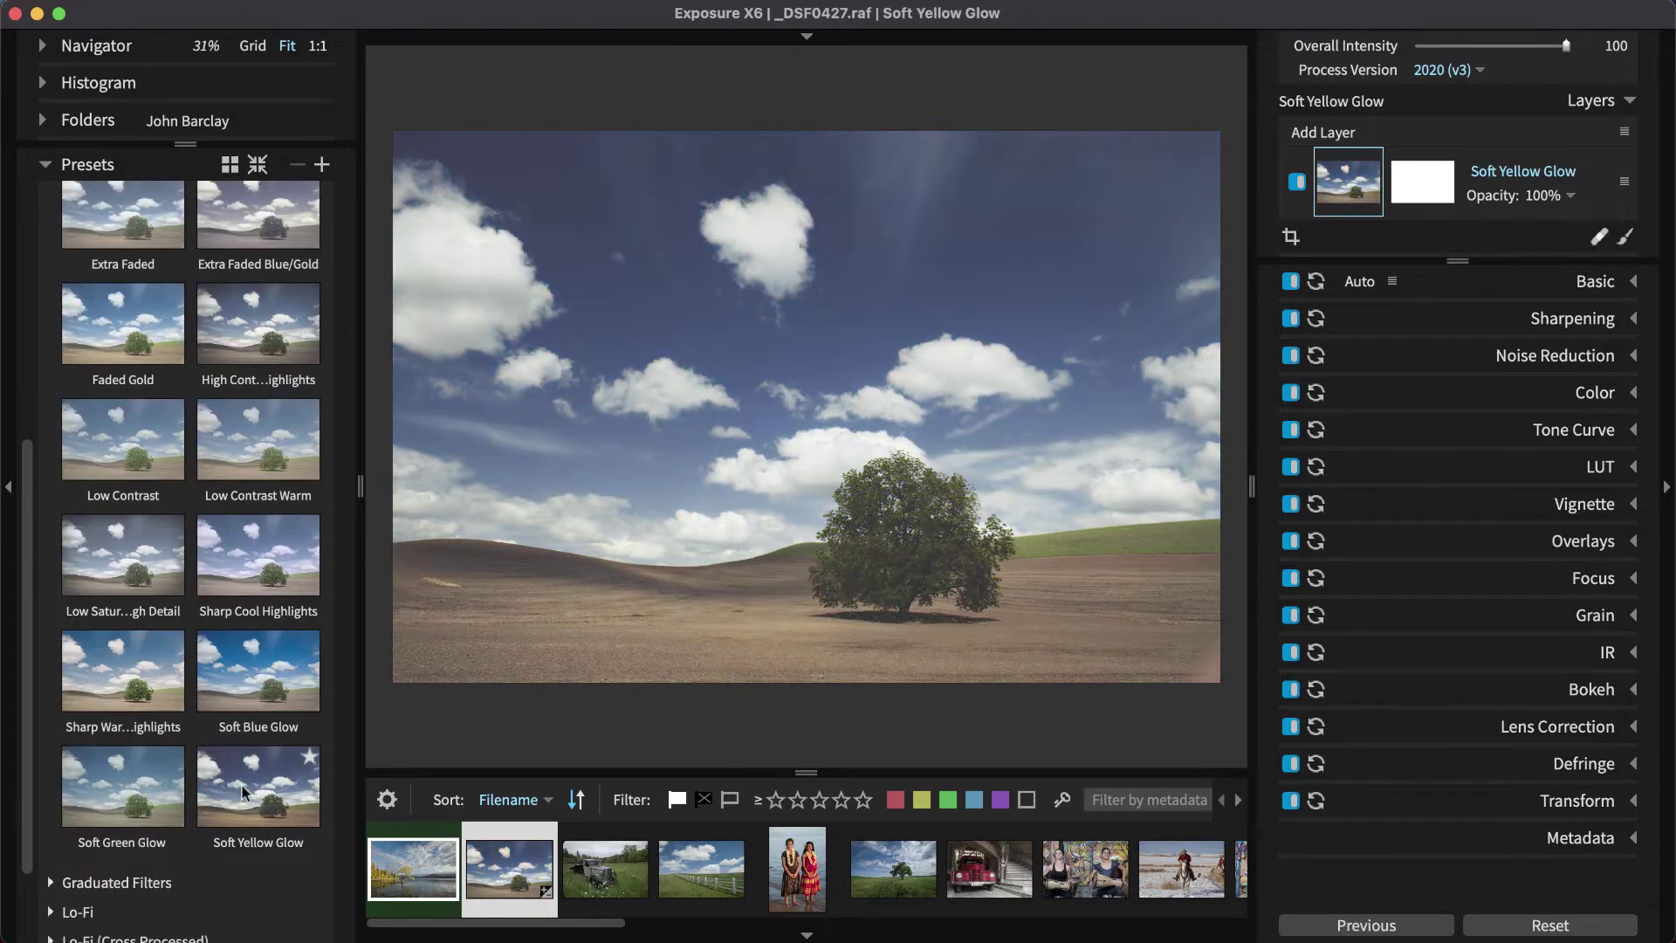
left_click(147, 787)
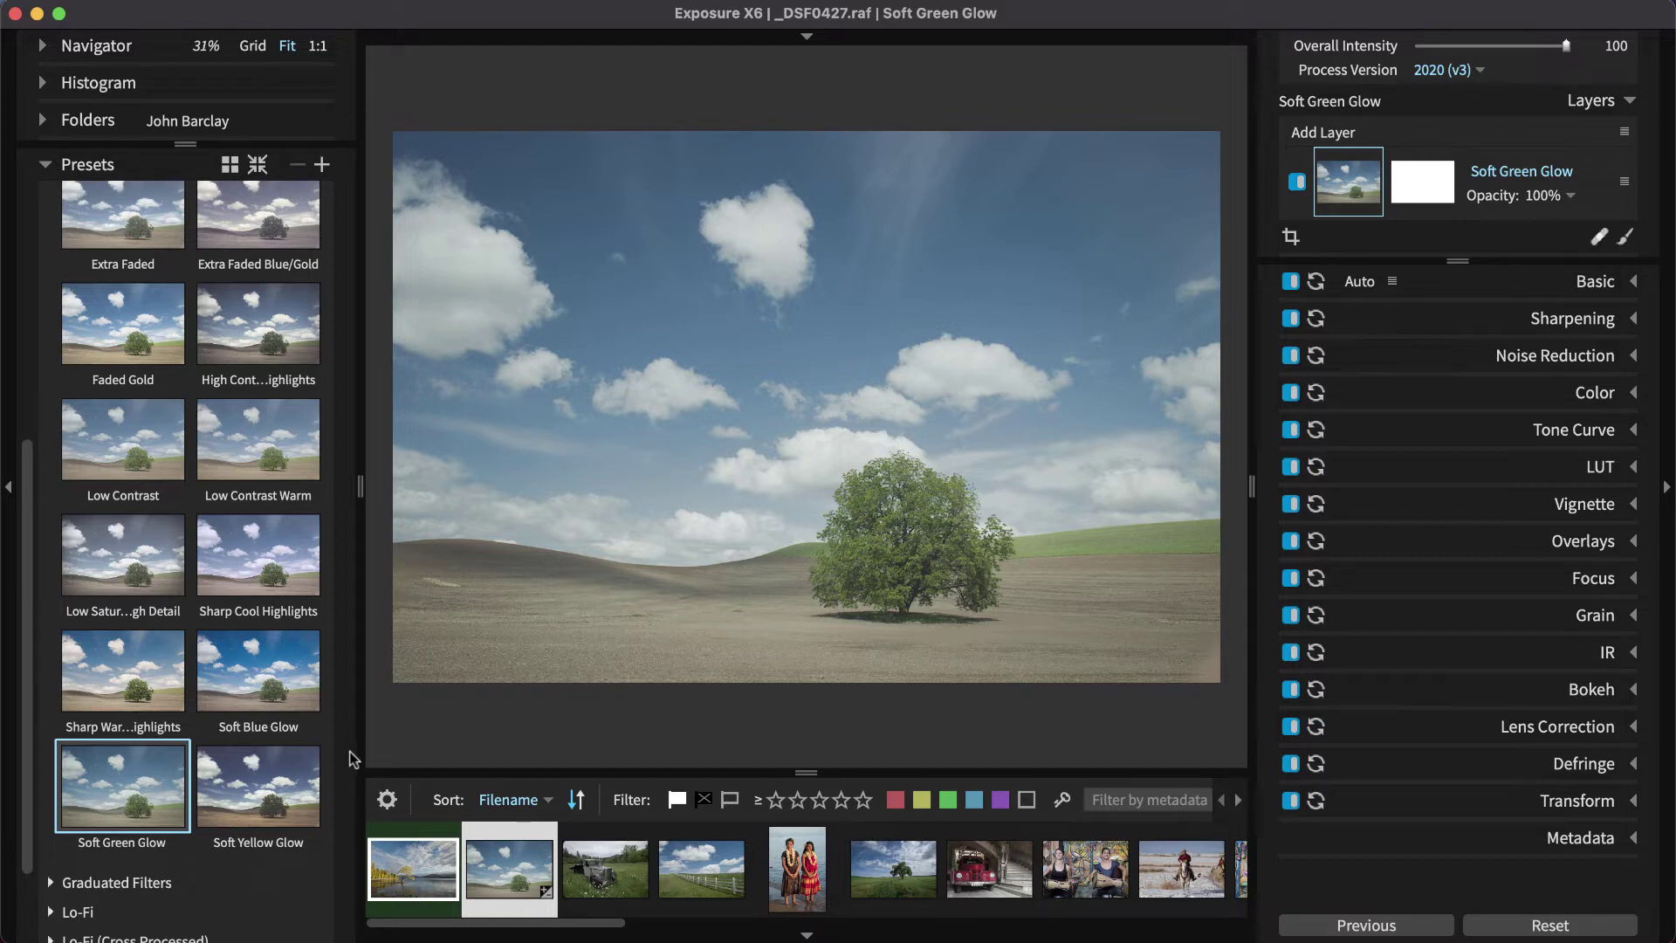
- Auto-adjust the tree photo's basic tone (Exposure 0.20, Shadows -21.32), then open _DSF0481
left_click(1577, 288)
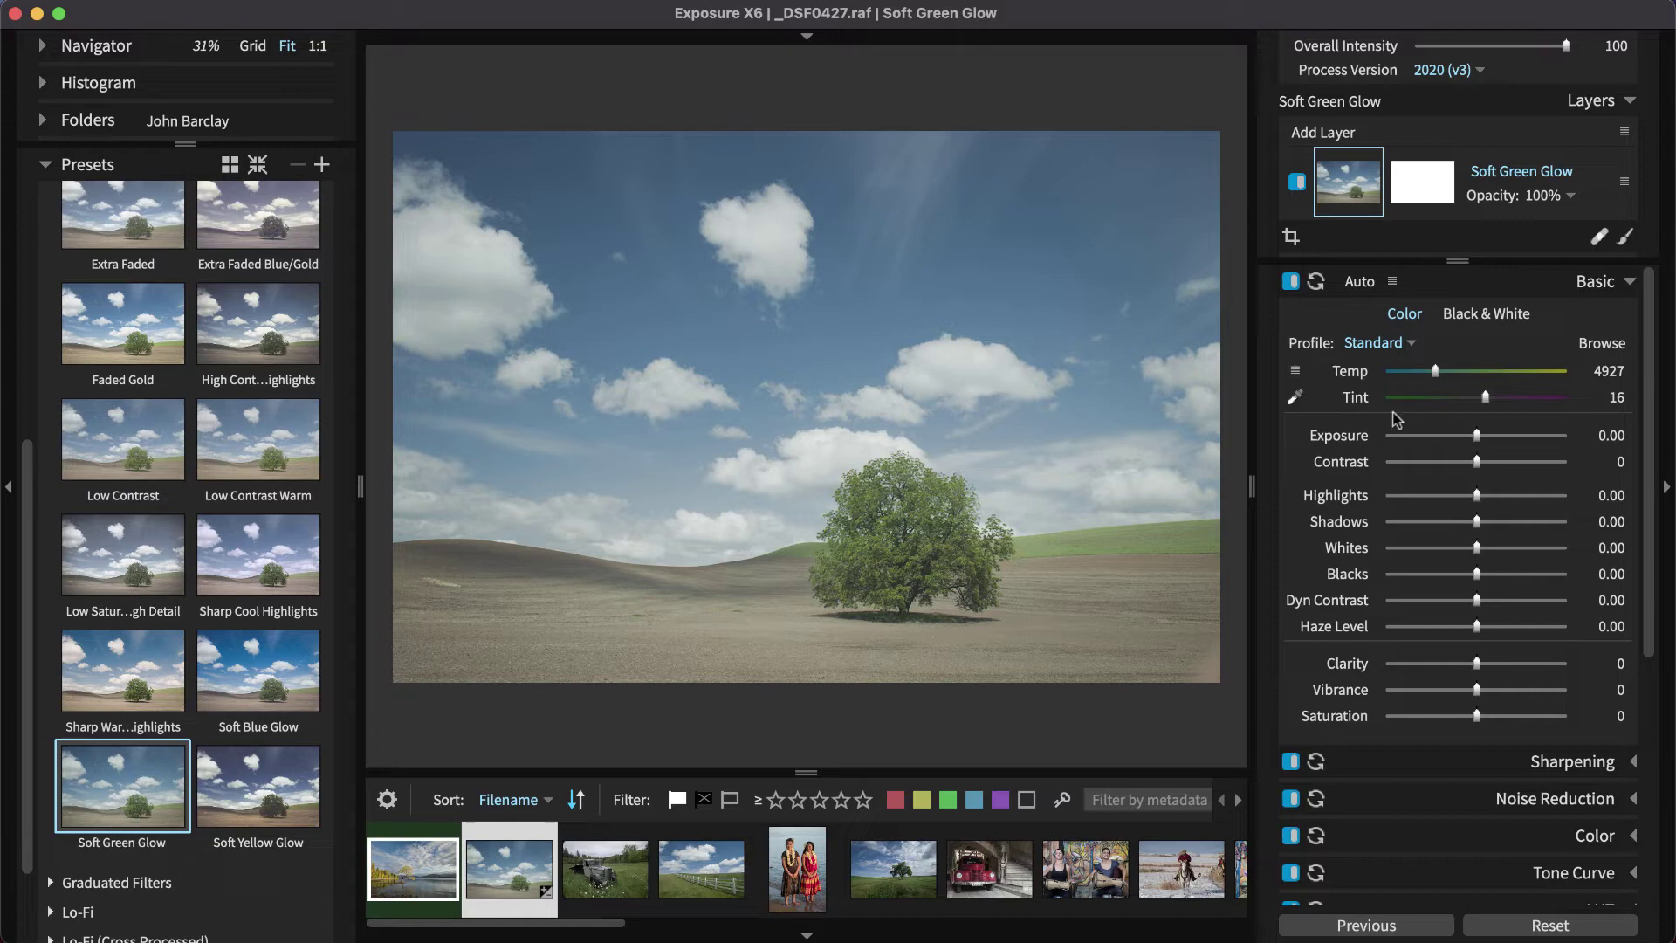
left_click(1359, 288)
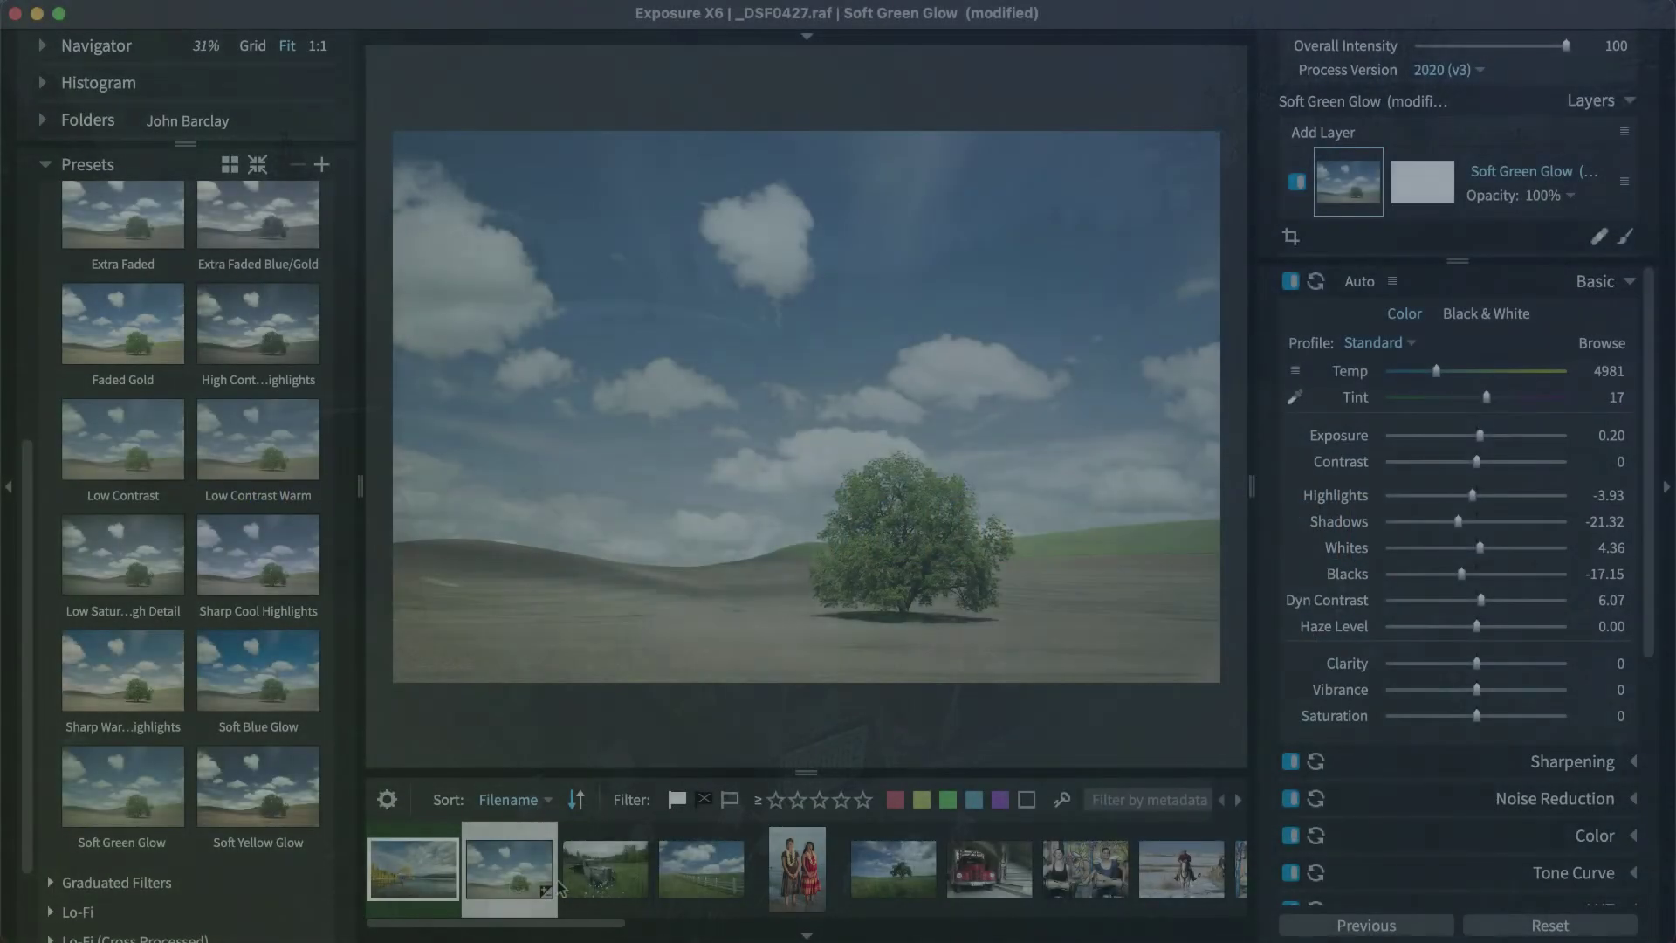
left_click(690, 876)
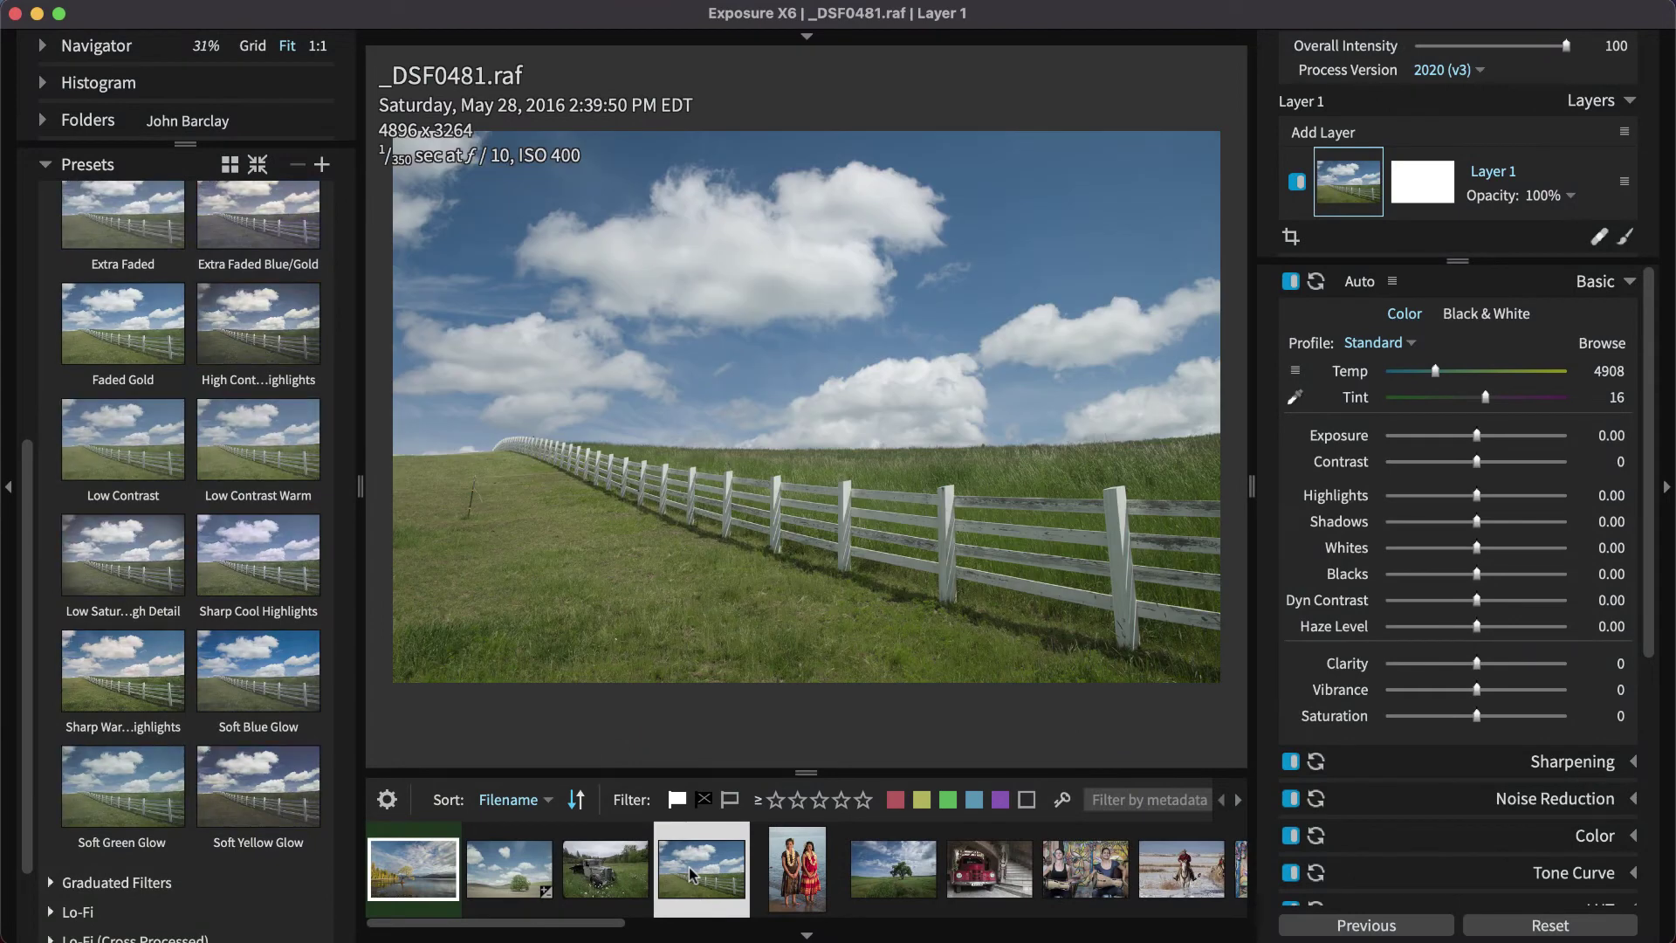
- Send an editable copy of fence photo _DSF0481 to Snap Art 4
right_click(670, 474)
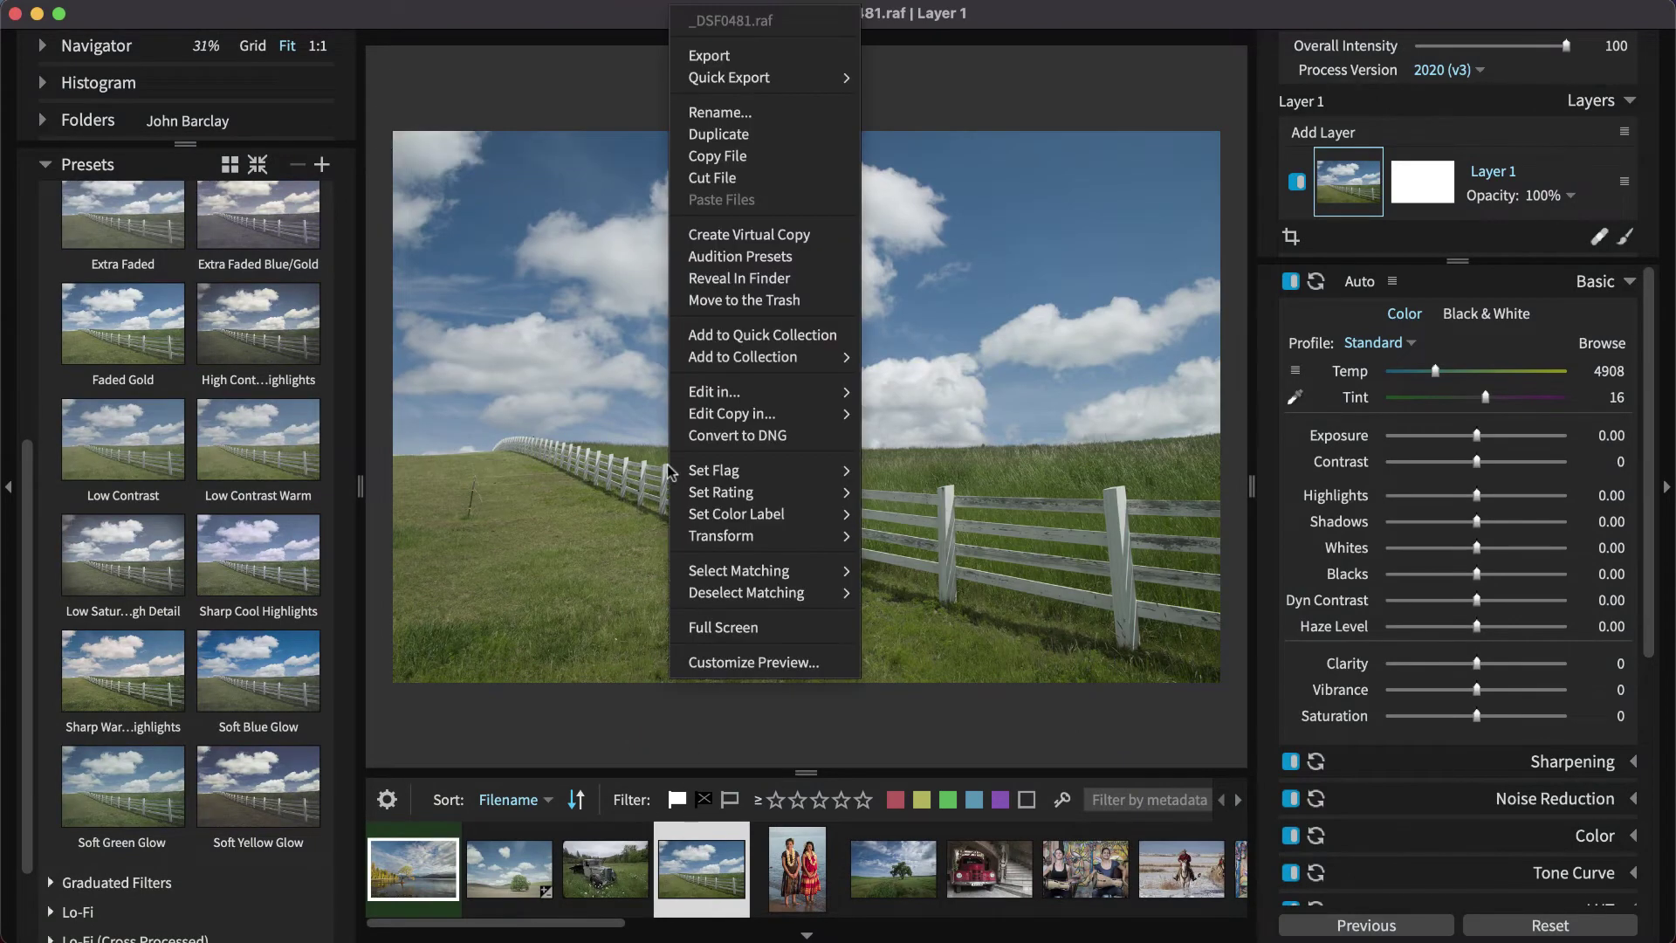
mouse_move(769, 415)
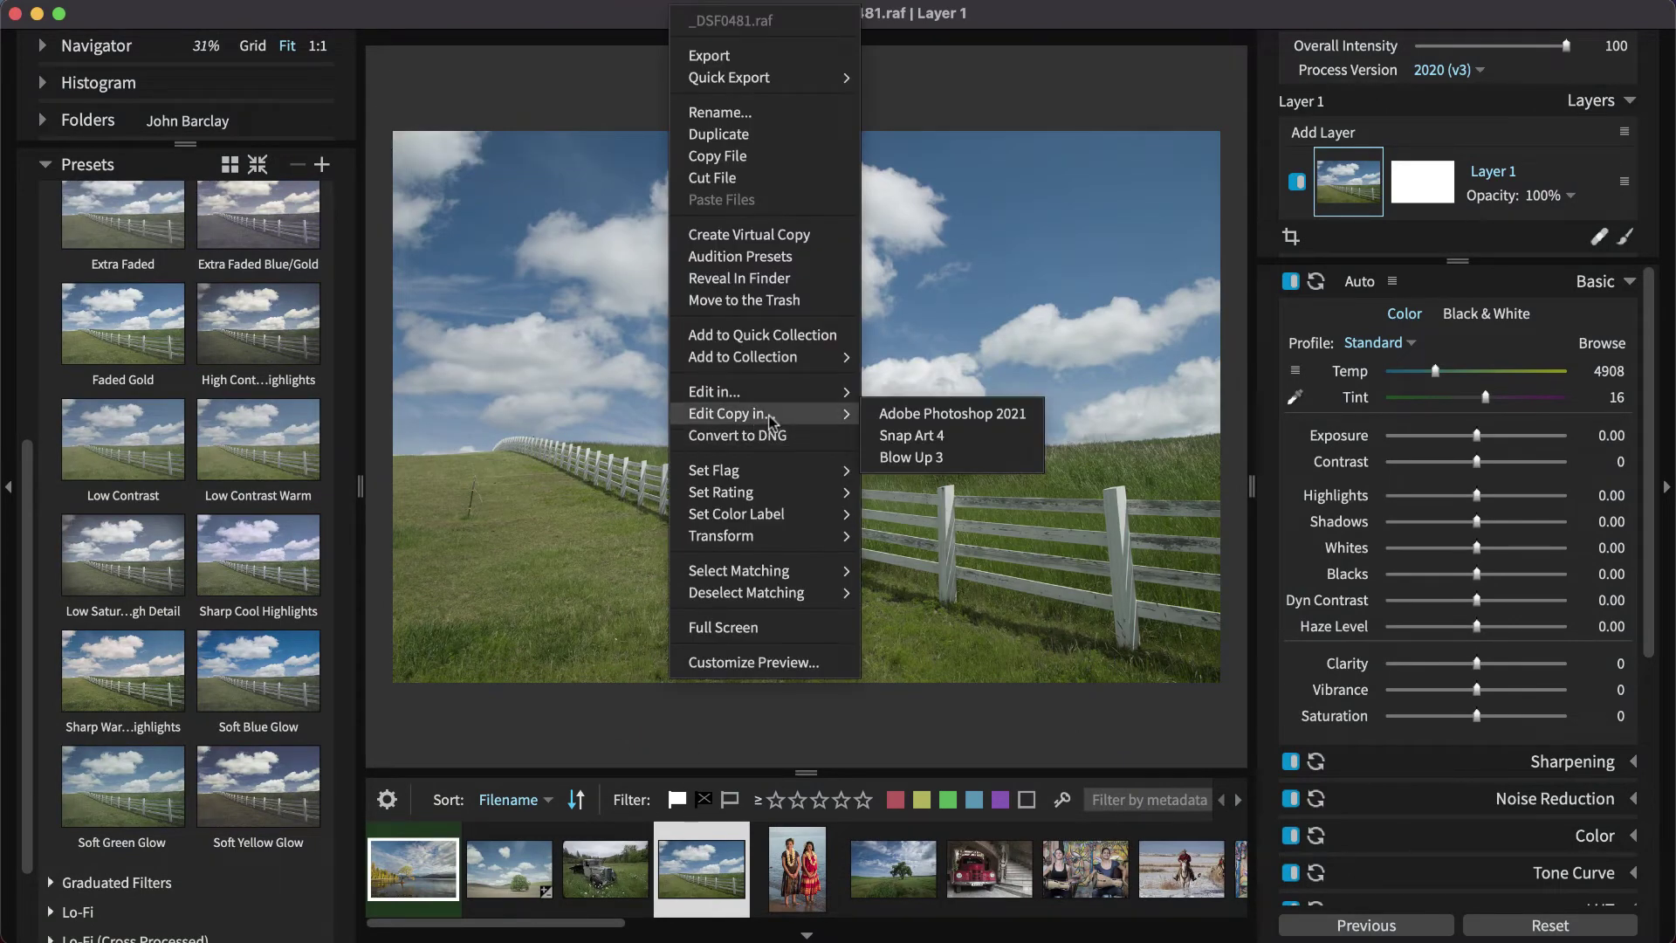
left_click(915, 438)
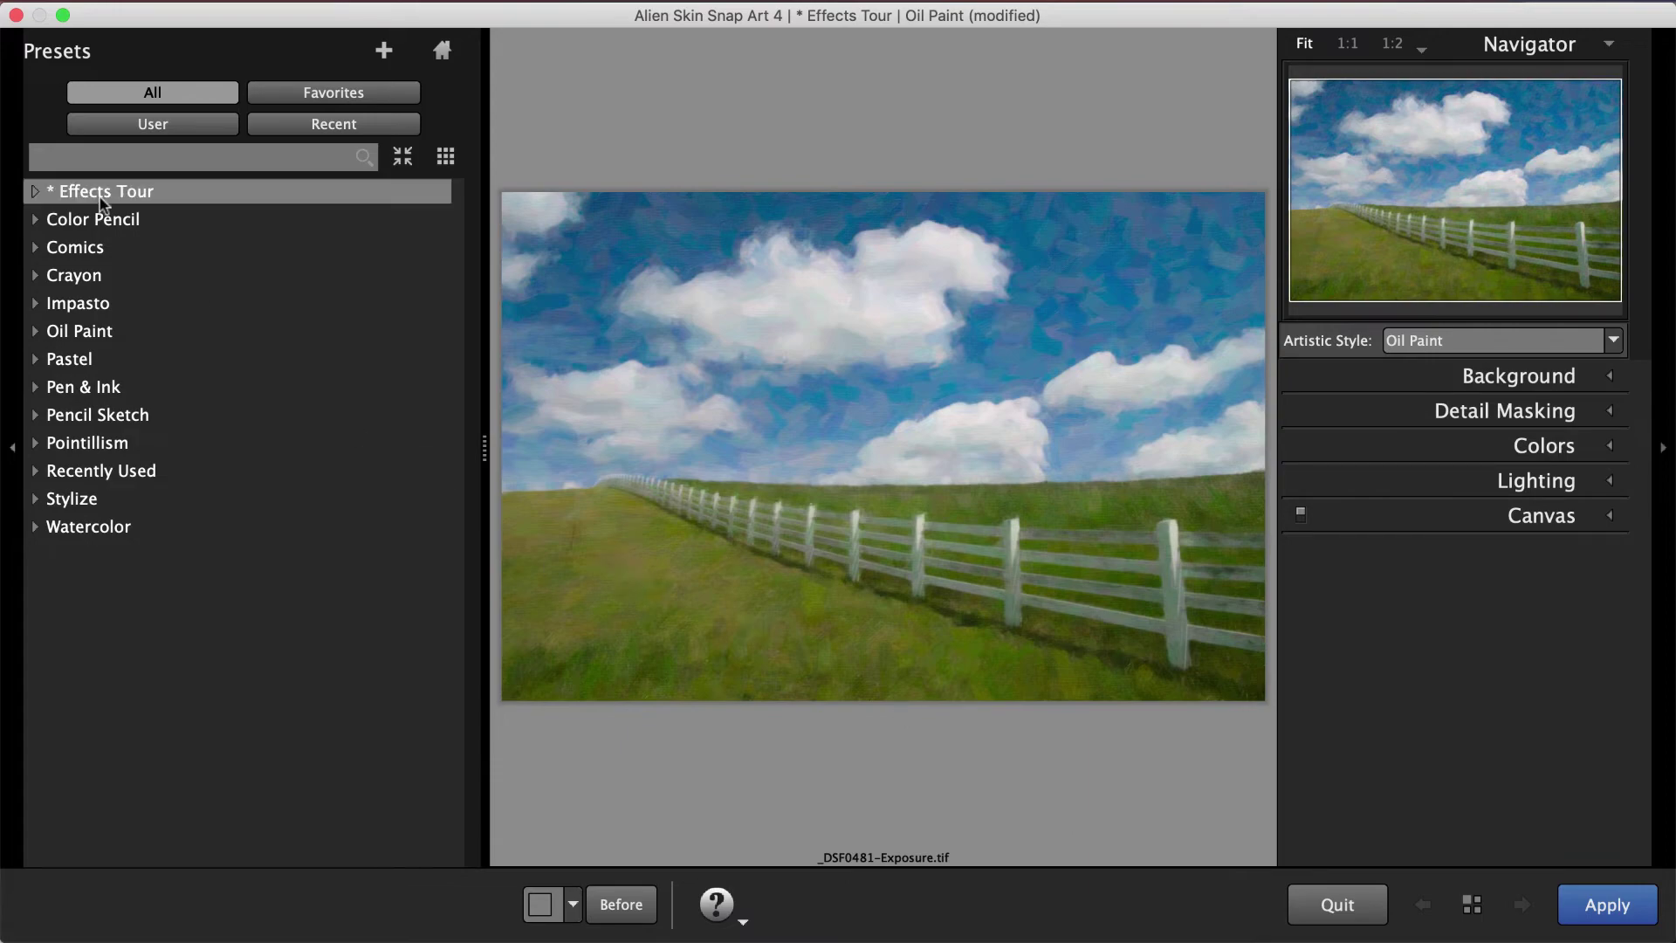
- Expand the Effects Tour presets, hide the settings panel, and enlarge thumbnails to find Watercolor
left_click(35, 191)
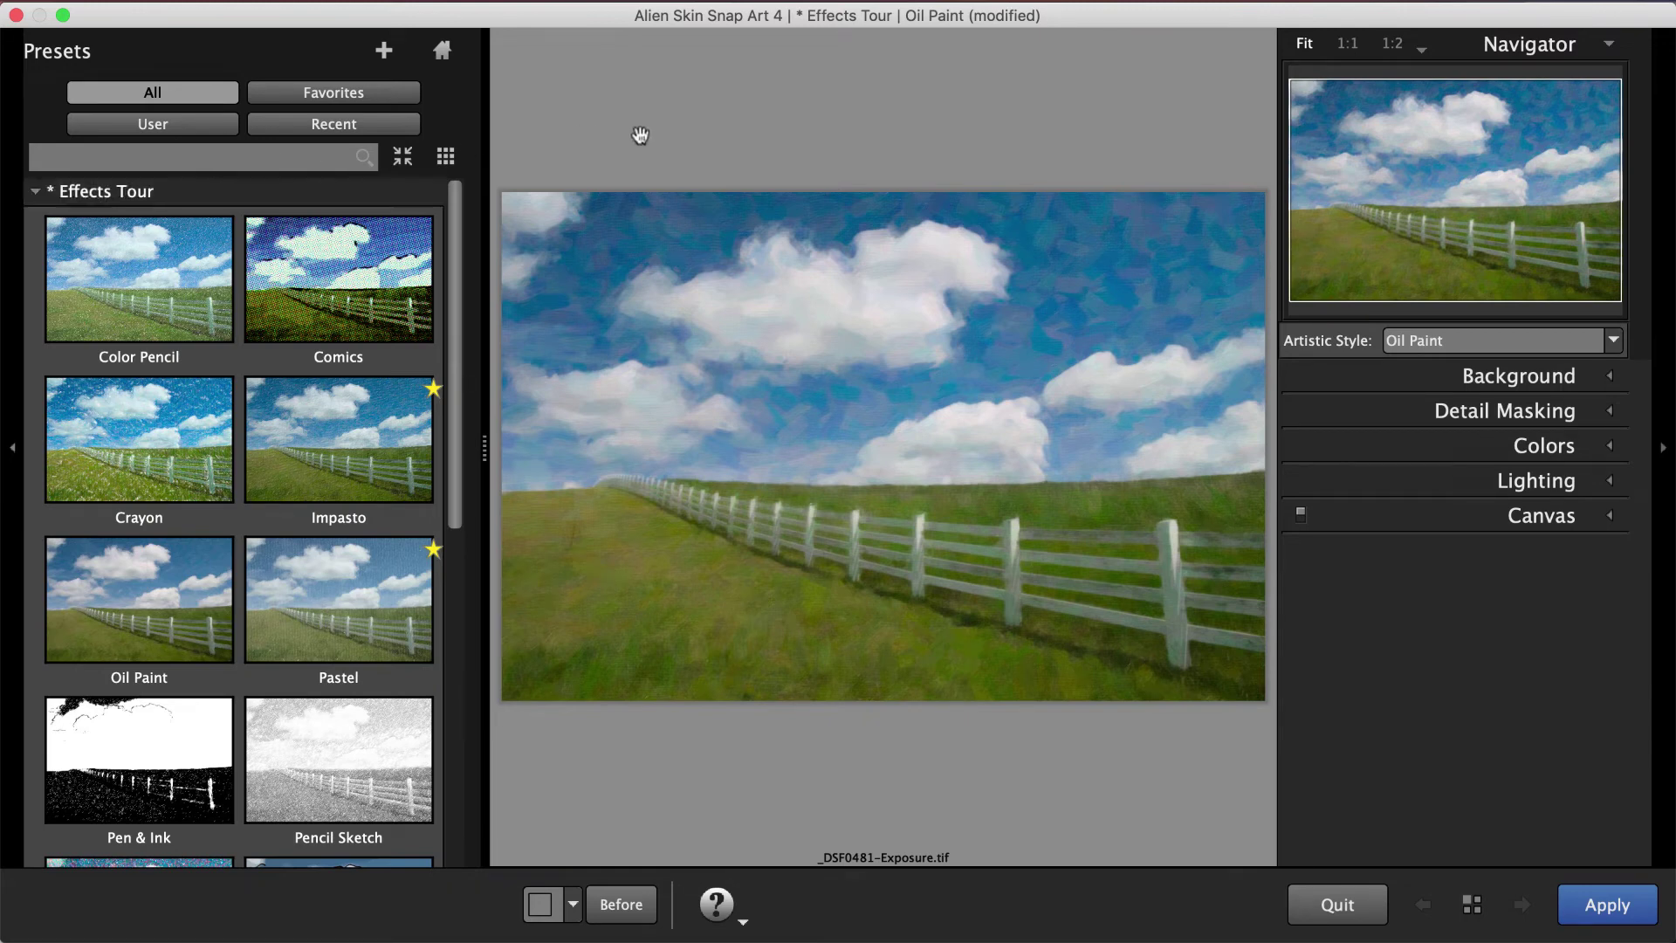
left_click(1666, 452)
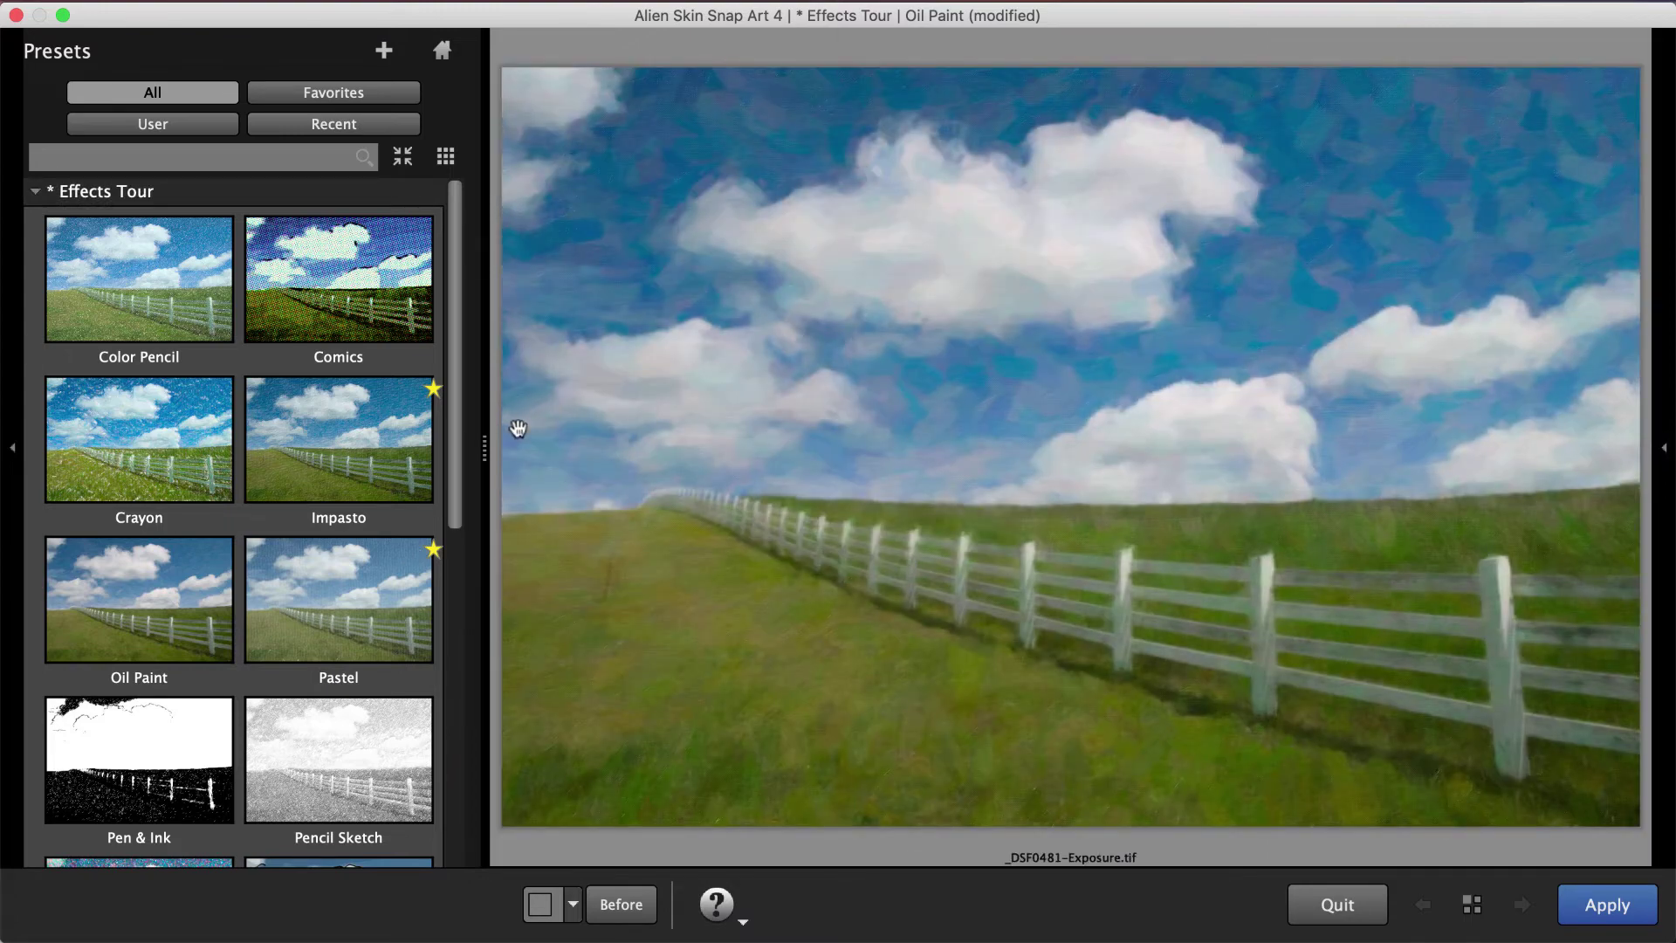
left_click_drag(479, 442, 1073, 440)
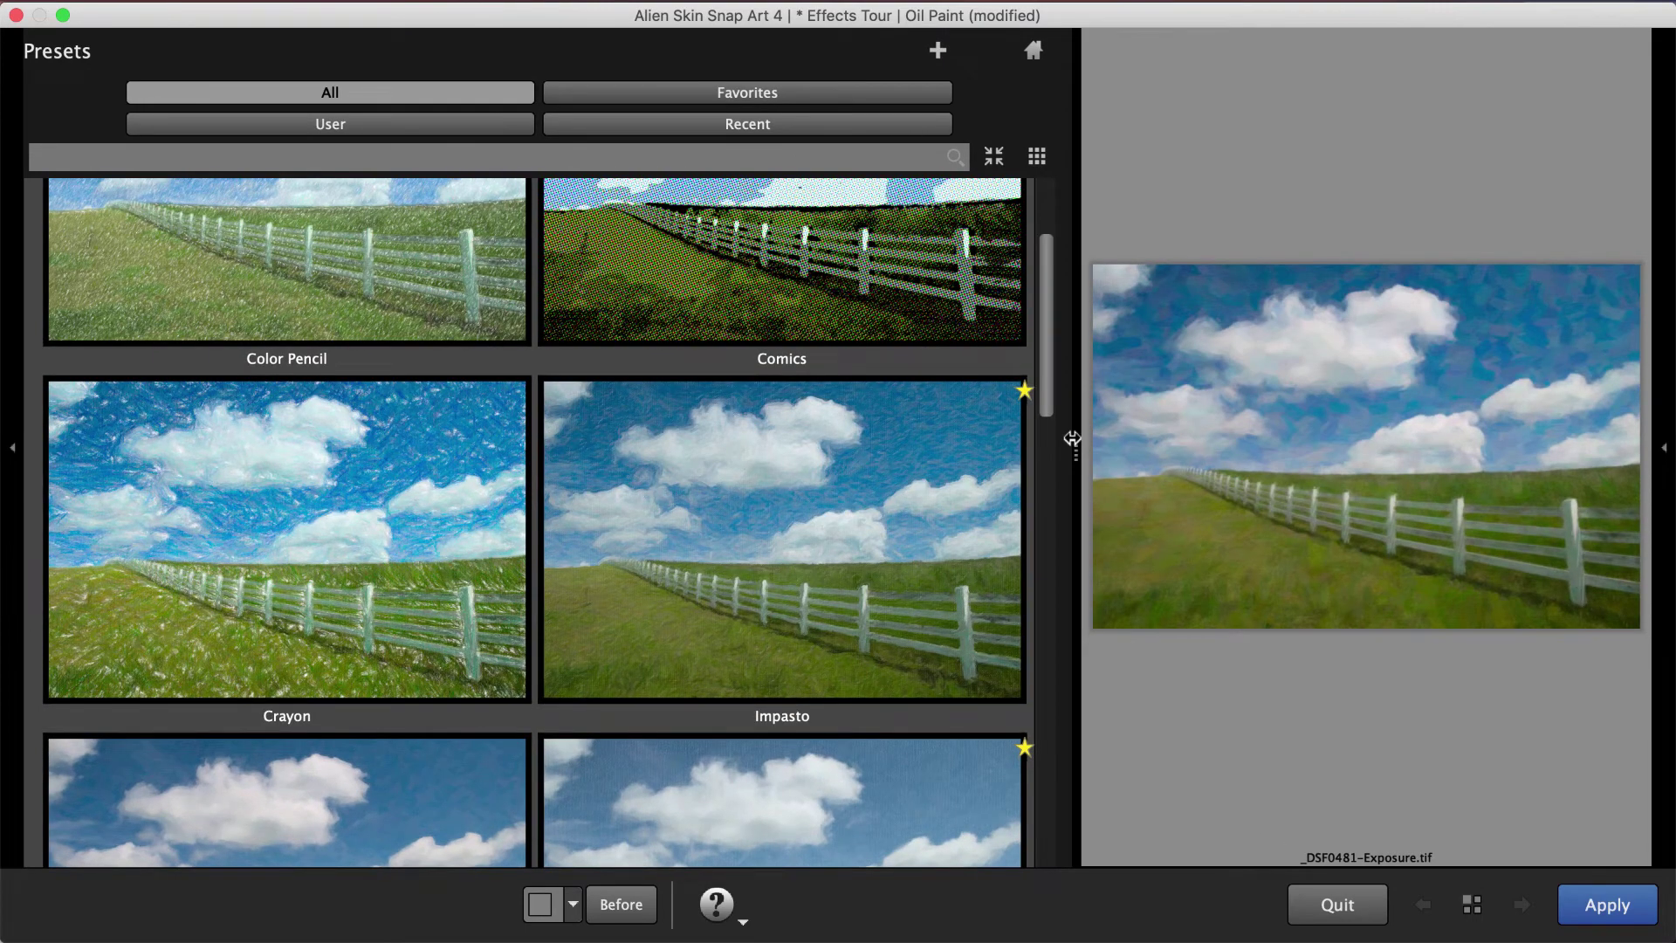
scroll(1052, 436, "down", 5)
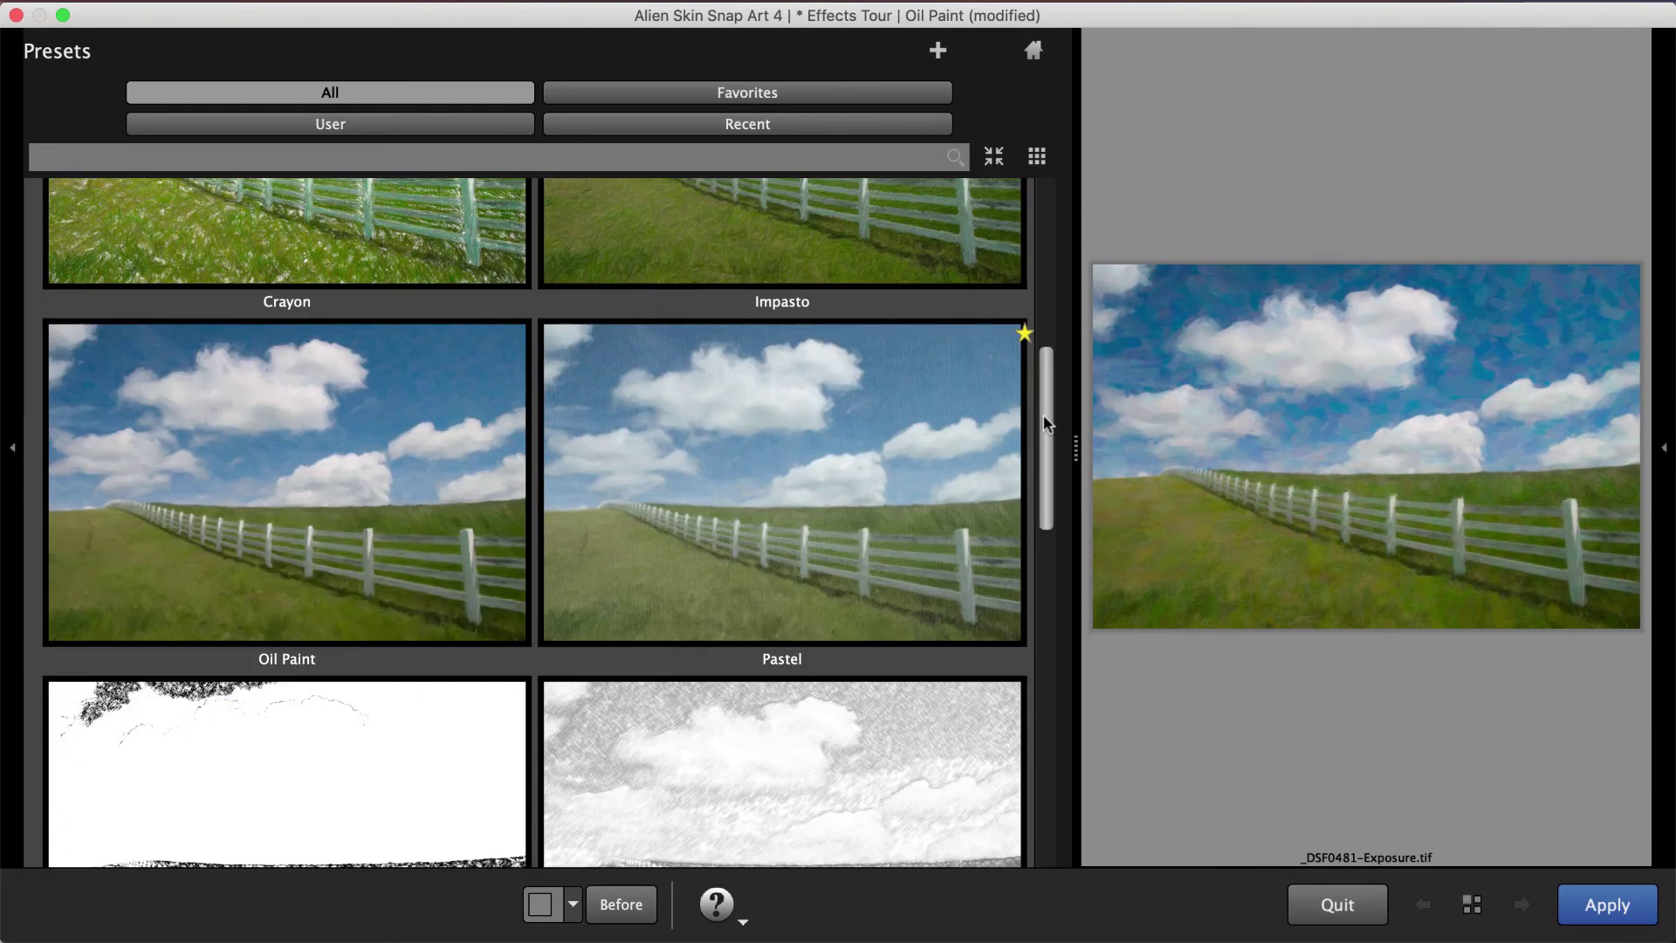
left_click_drag(1046, 423, 1124, 749)
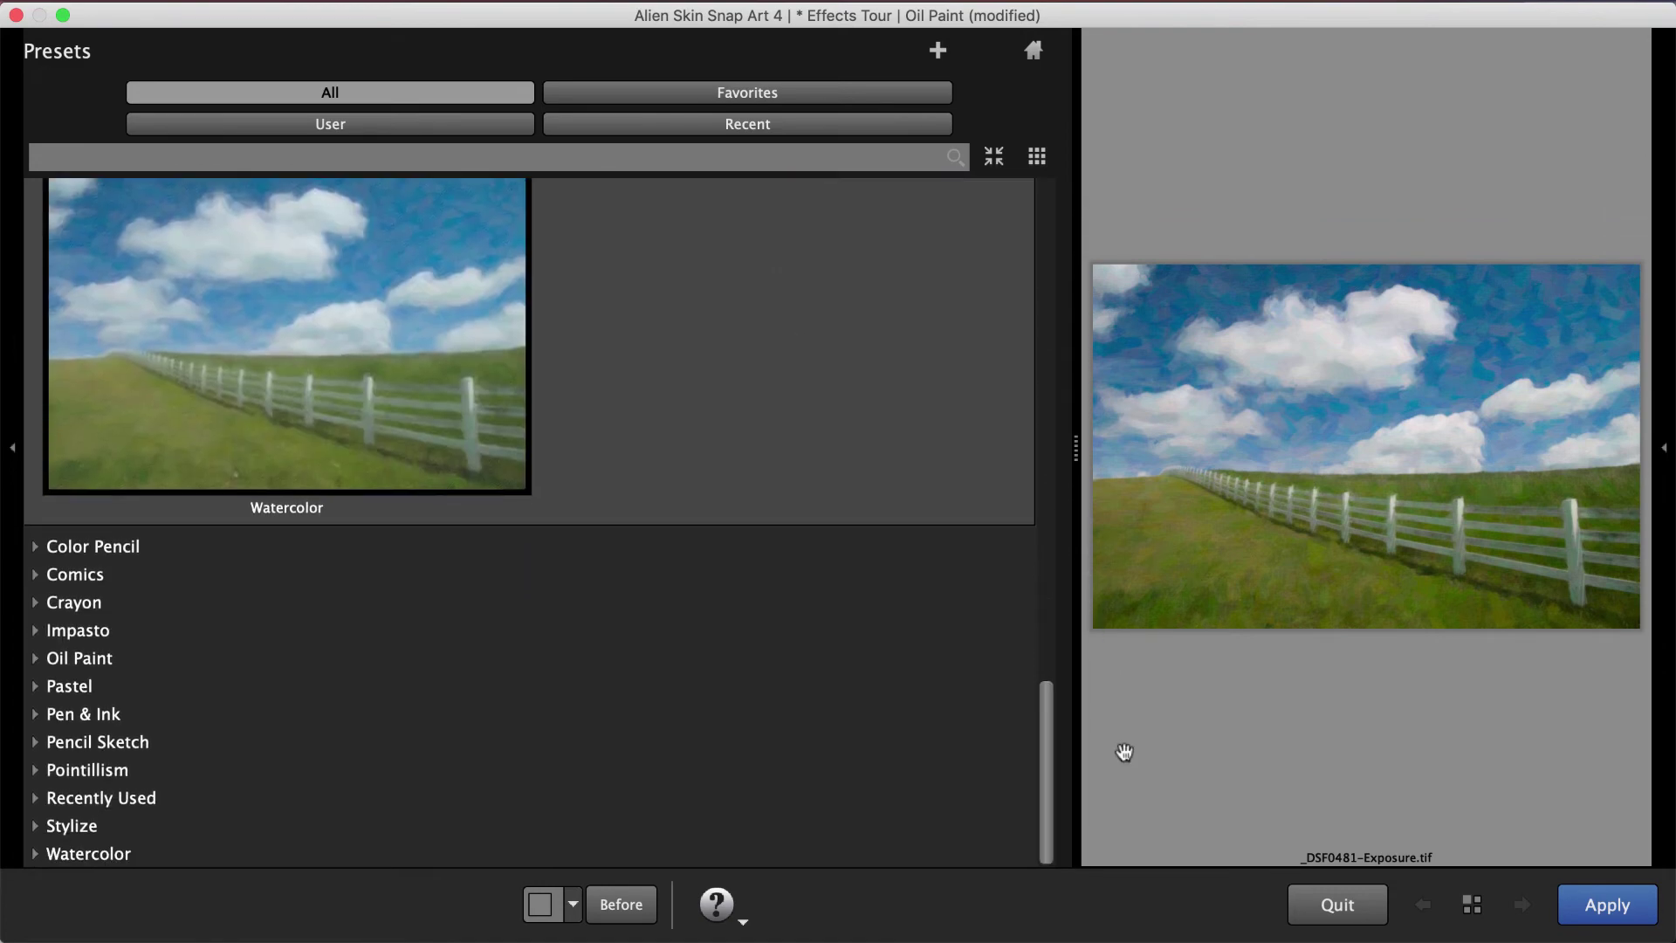
- Apply Watercolor, set Background Brush Size 16 and Photorealism 76, and randomize the brush seed
key("Tab")
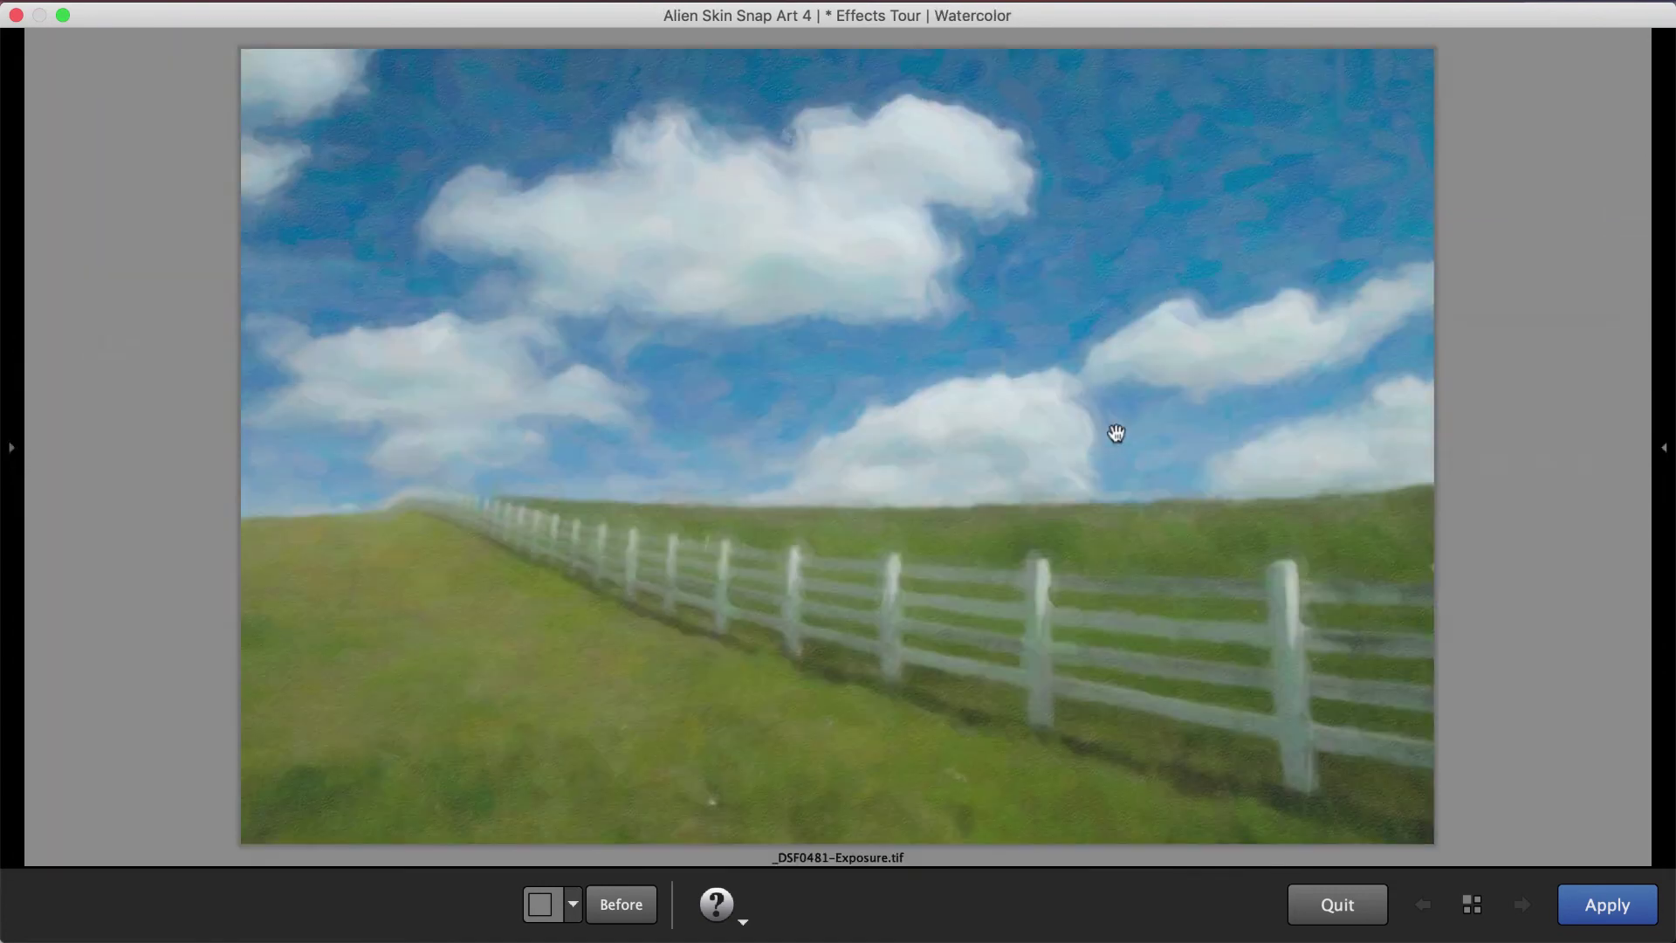
left_click(1666, 452)
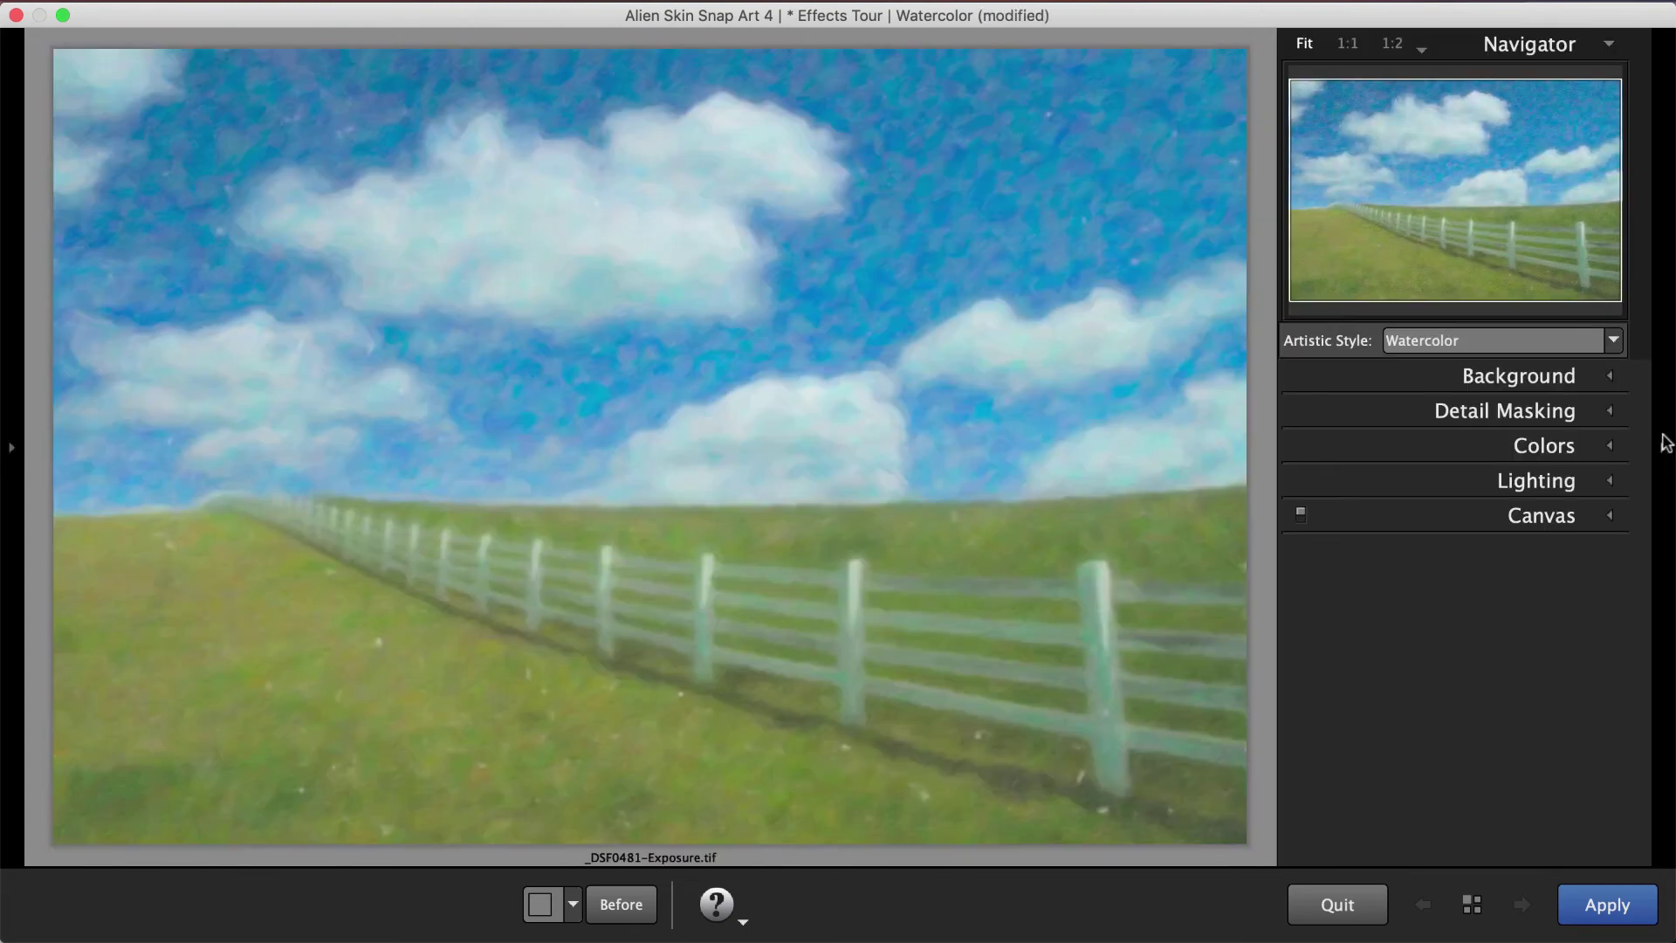
left_click(1585, 380)
left_click_drag(1382, 427, 1336, 427)
mouse_move(1419, 479)
left_mouse_down()
mouse_move(1484, 481)
mouse_move(1503, 535)
mouse_move(1459, 534)
left_mouse_up()
mouse_move(1395, 587)
left_mouse_down()
mouse_move(1350, 587)
mouse_move(1413, 640)
left_mouse_up()
left_click(1397, 714)
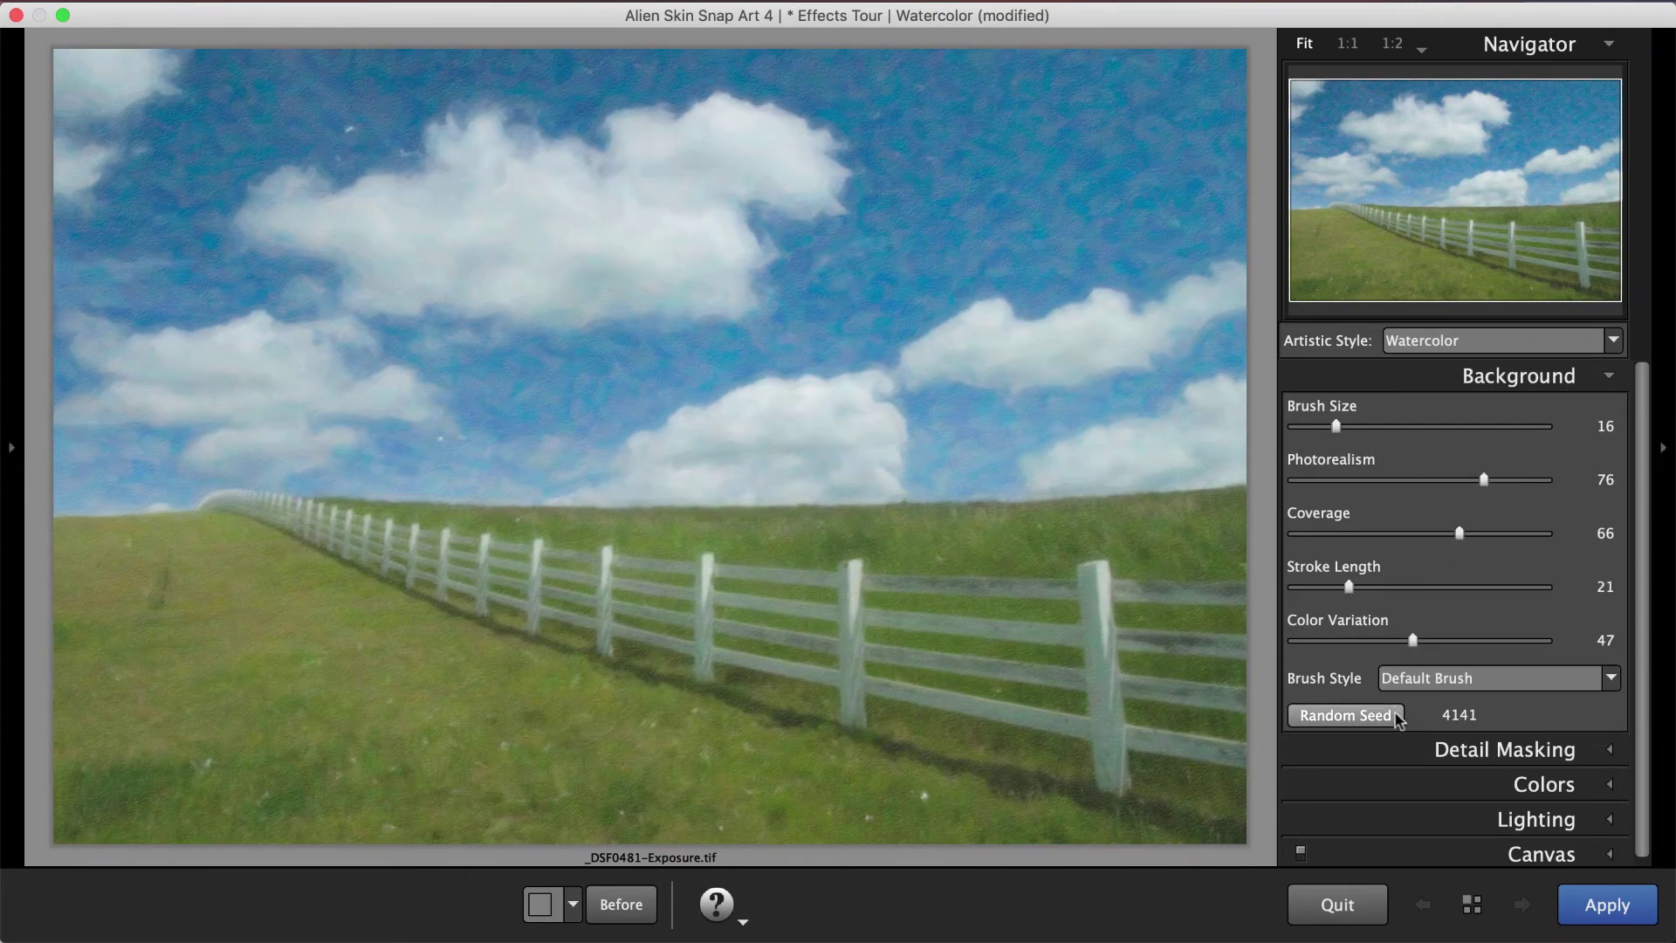
- Apply the watercolor effect and open _DSF0481-Exposure.tif back in Exposure X6
left_click(1608, 904)
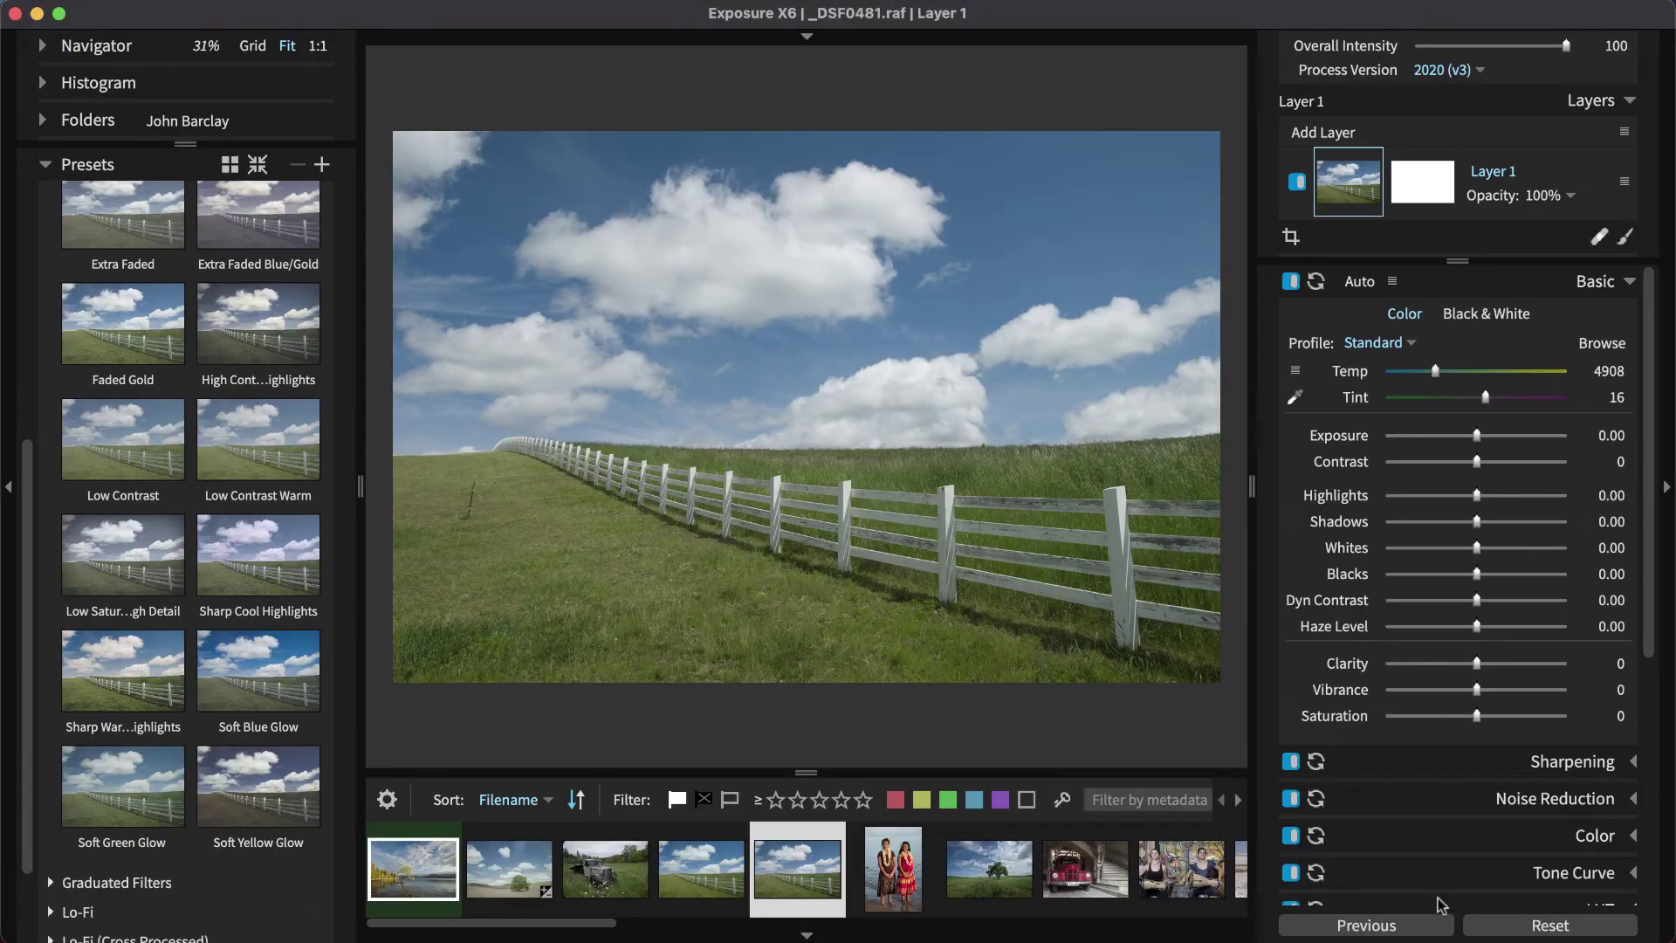
left_click(732, 882)
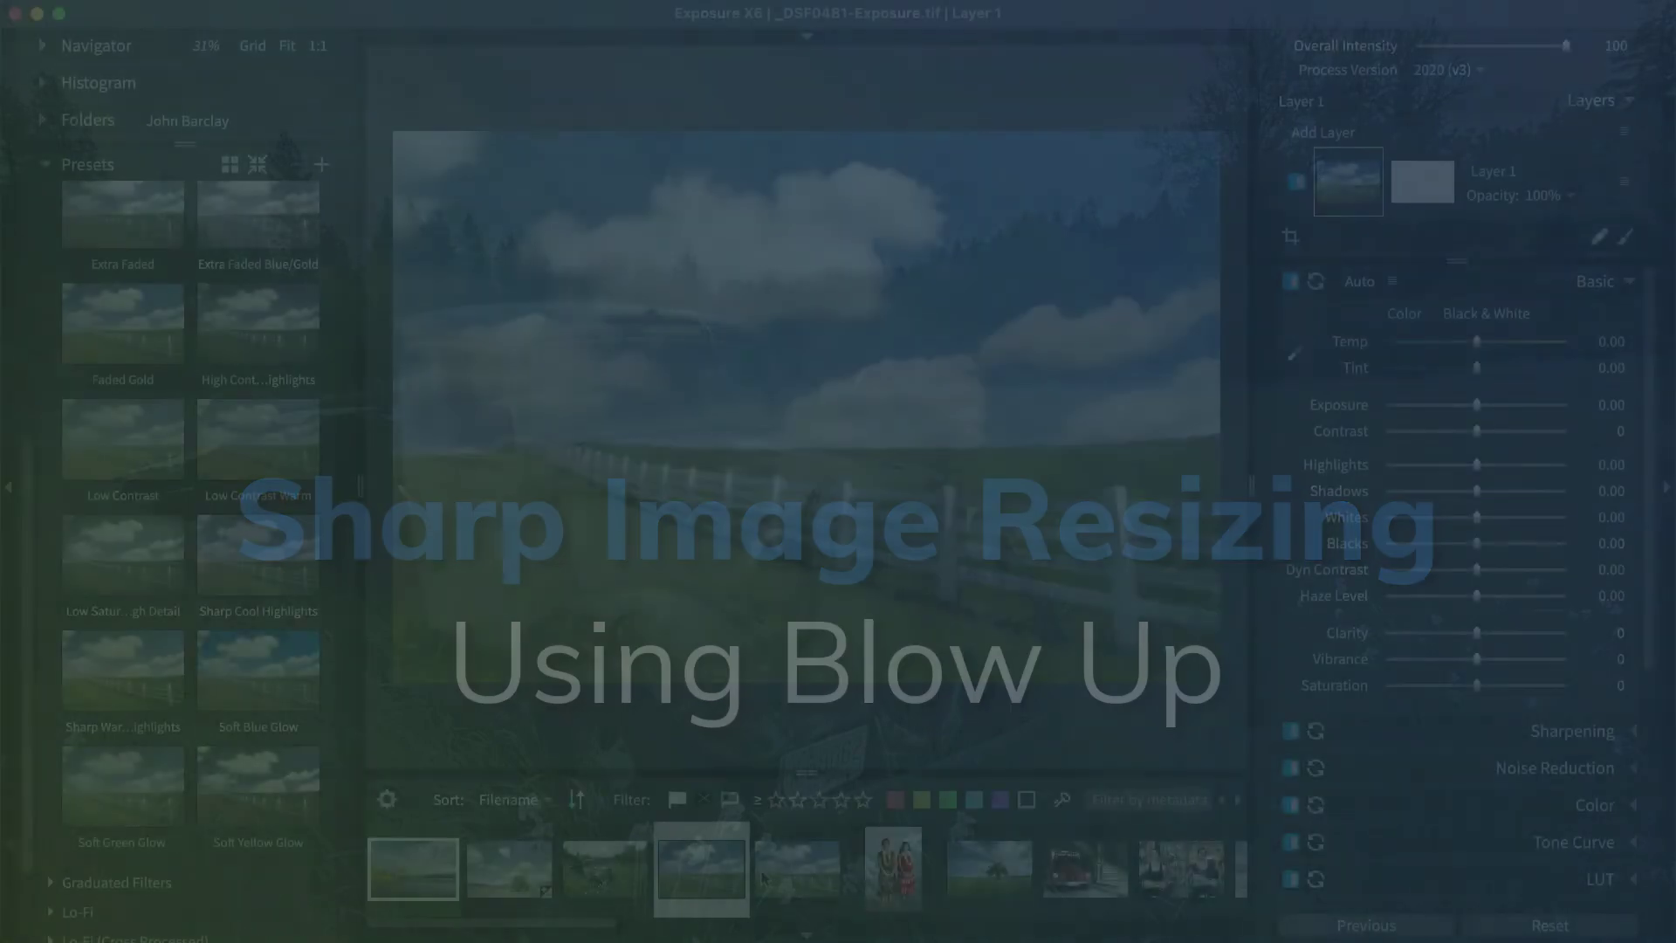
- Select four landscape photos and send edited copies of them to Blow Up 3
left_click(550, 882, "super")
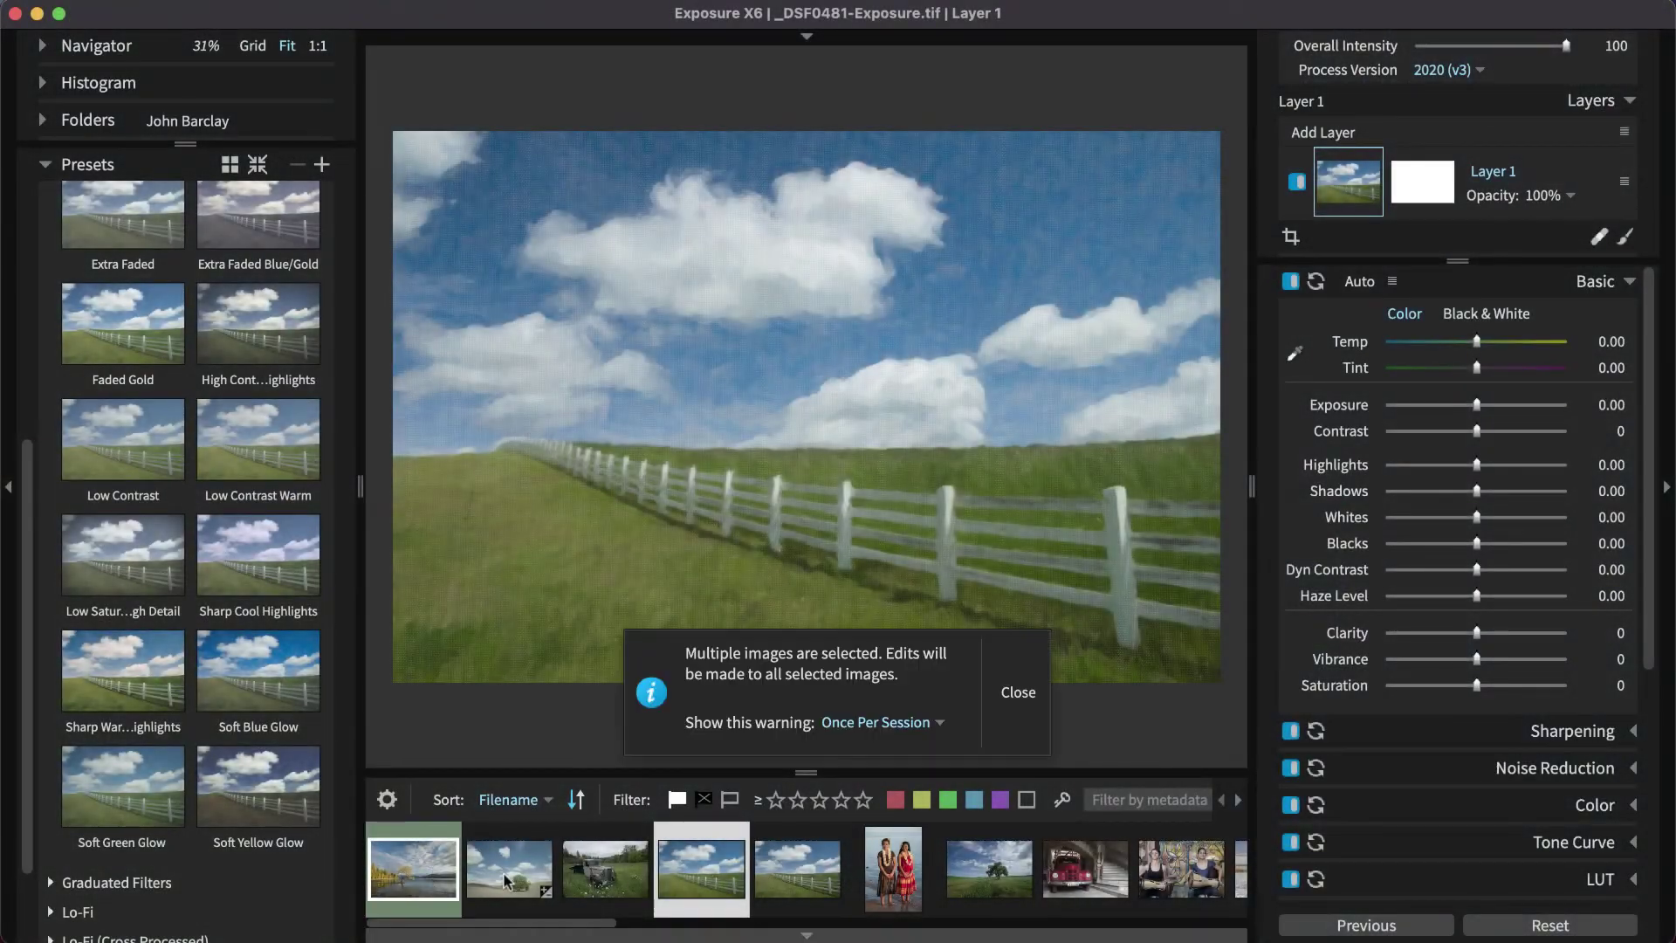
left_click(970, 877, "super")
right_click(970, 864)
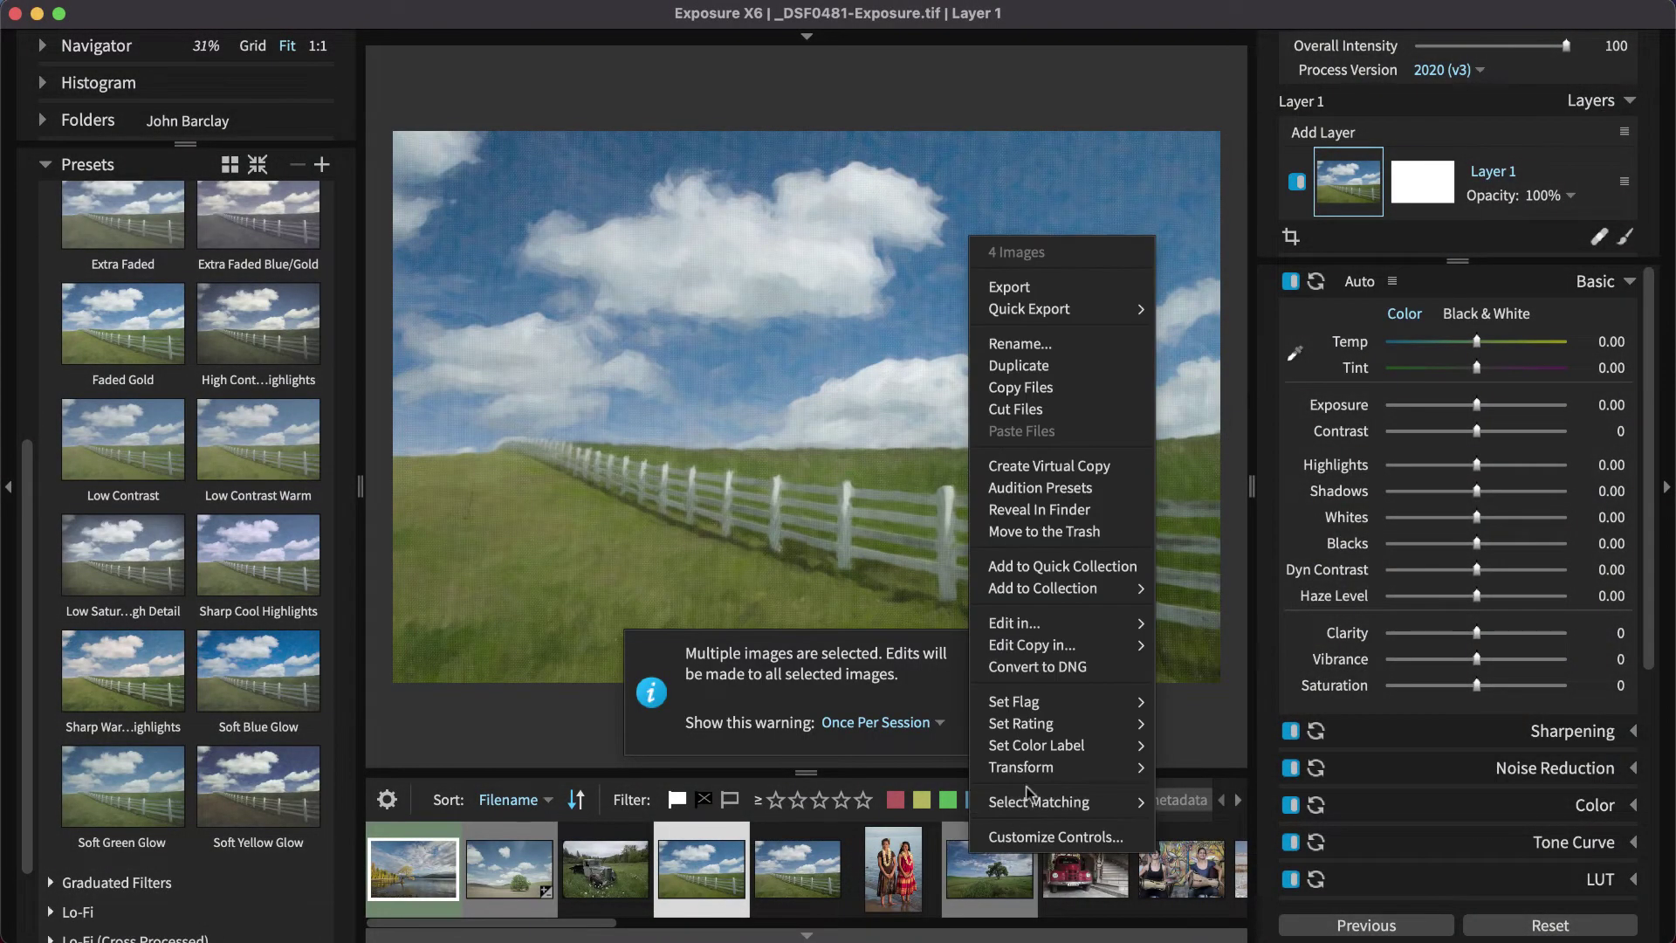
mouse_move(1117, 648)
left_click(1209, 690)
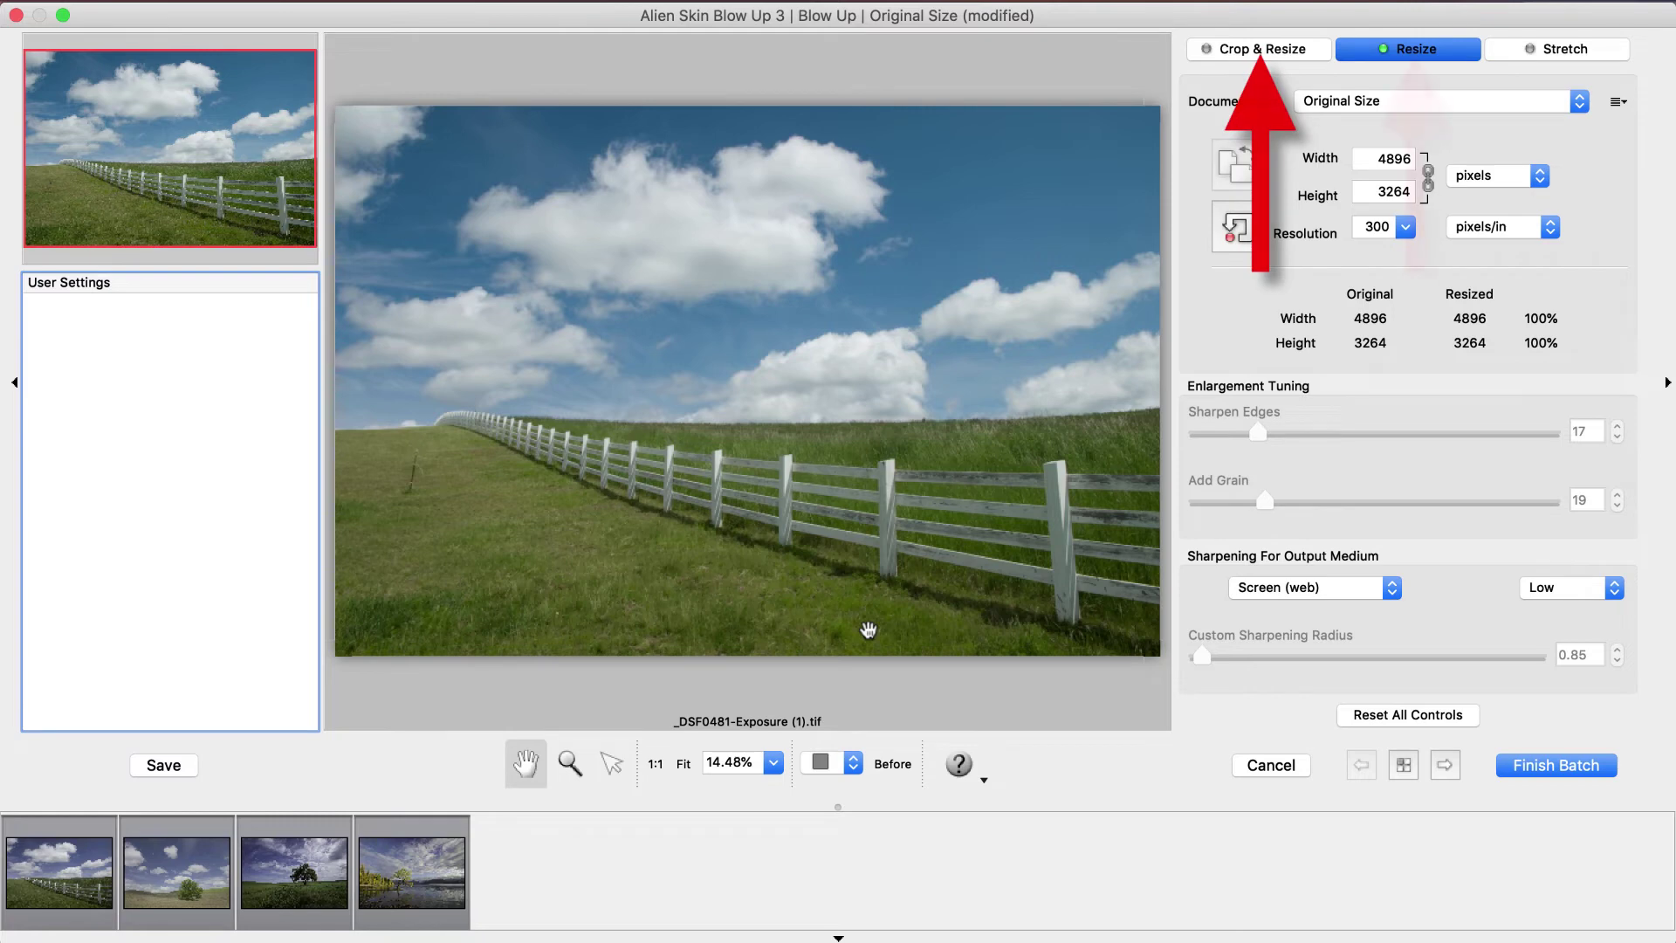
- Use Crop & Resize with the Photographic 8 x 10 document size and shift the crop left
left_click(1247, 54)
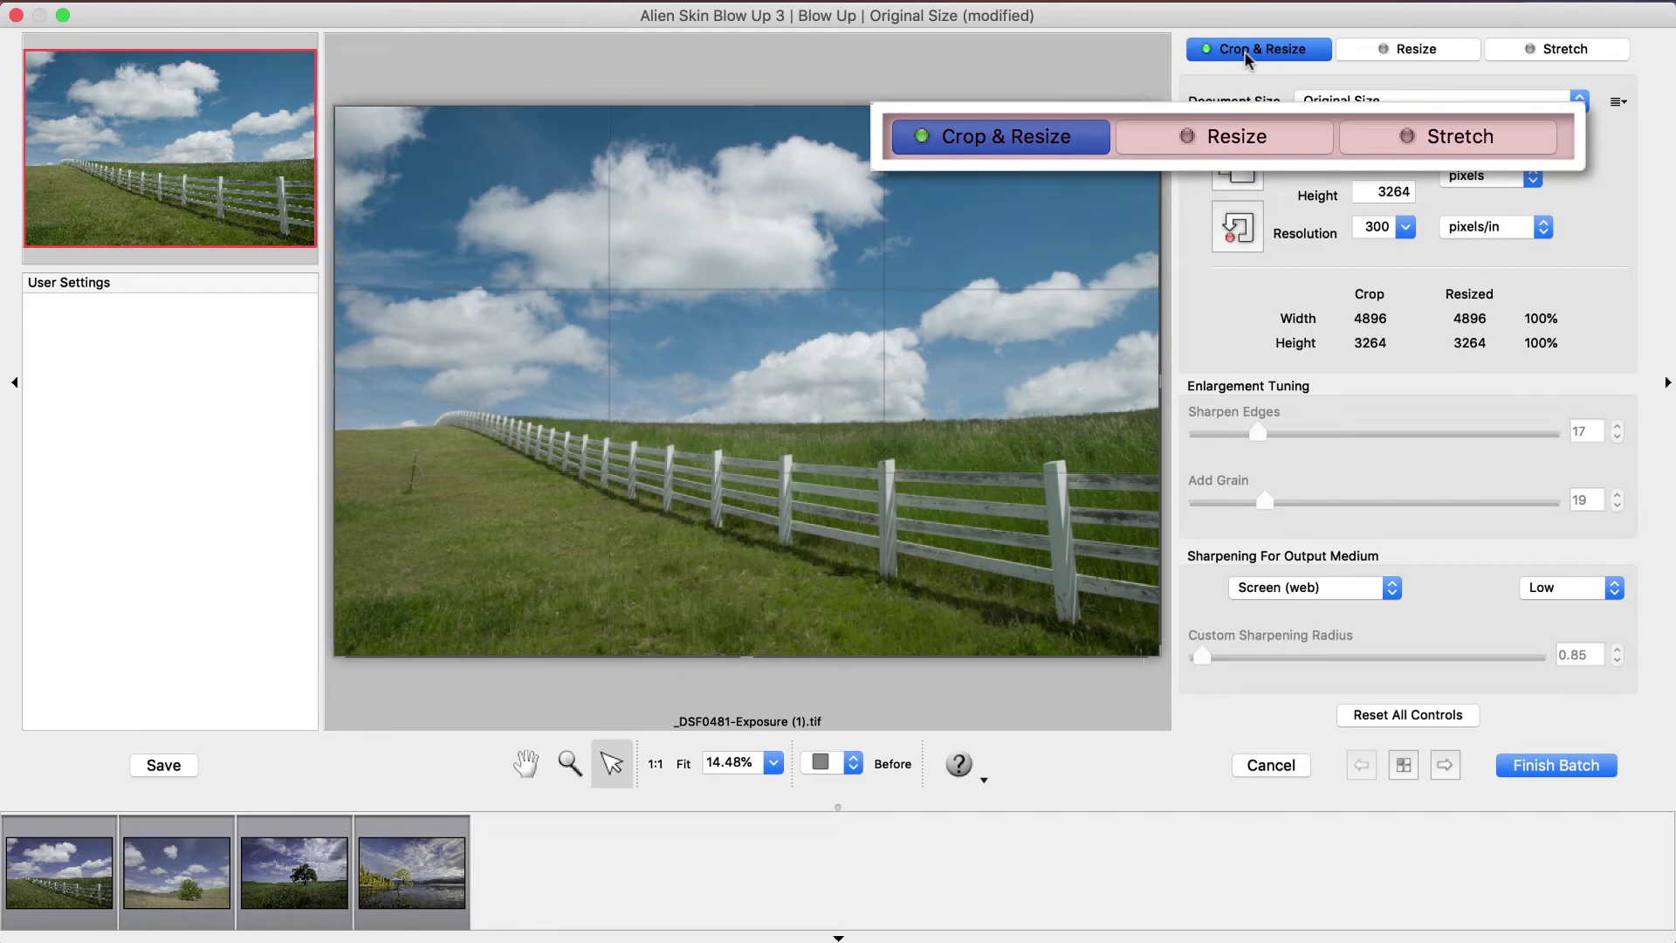
left_click(1309, 99)
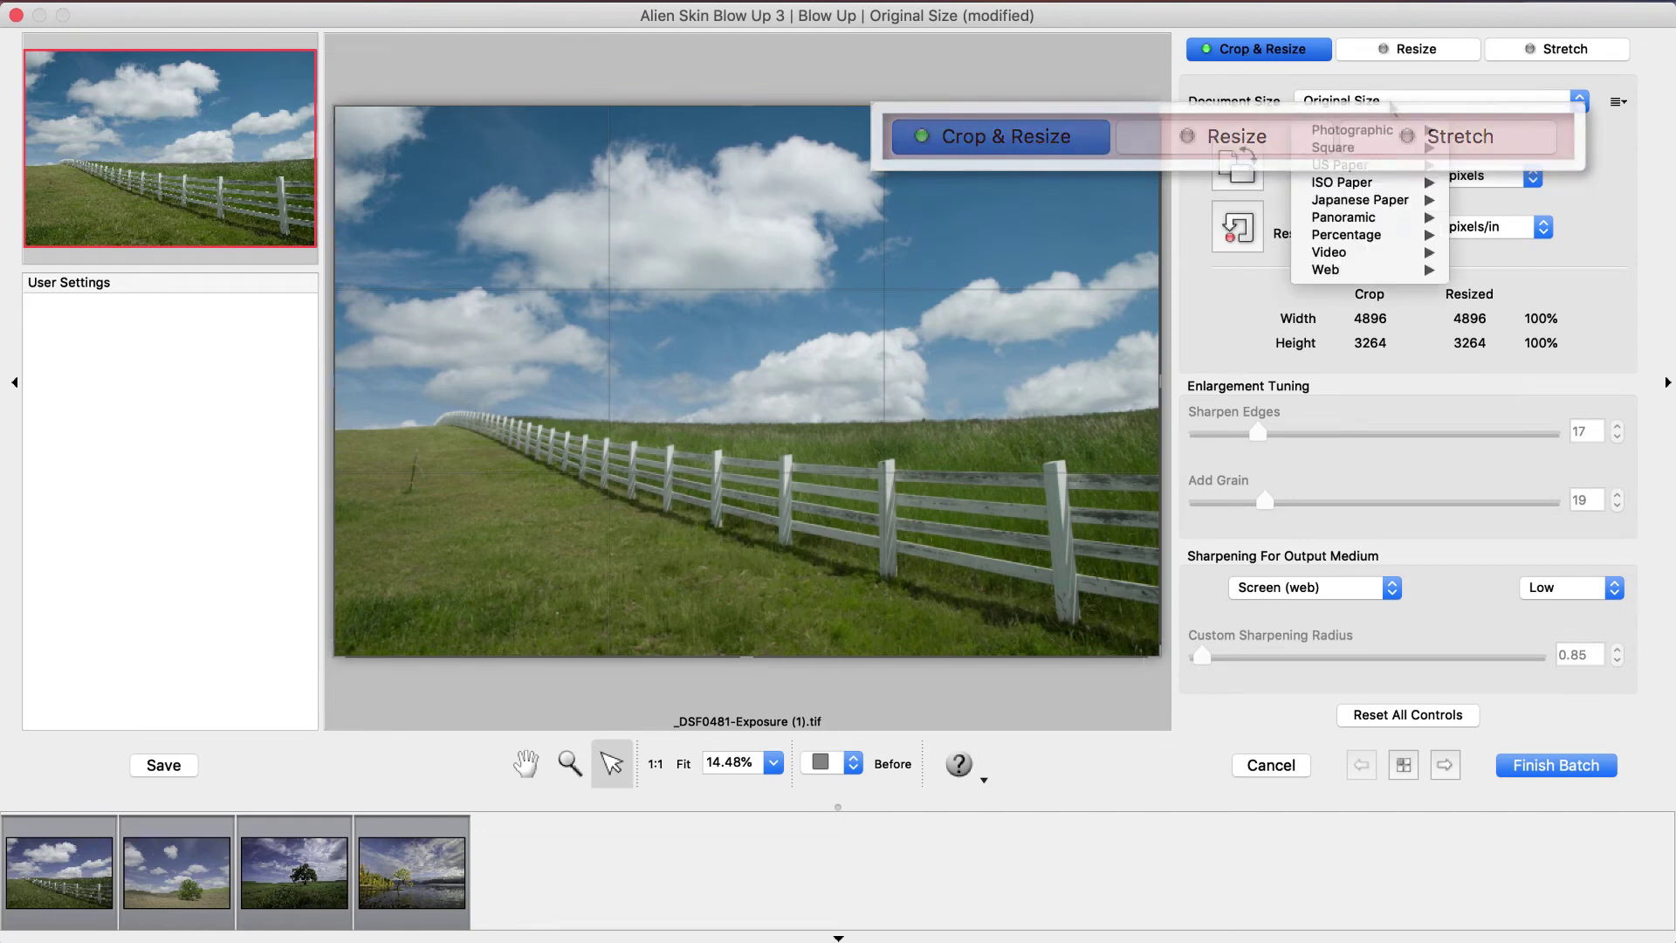
mouse_move(1432, 129)
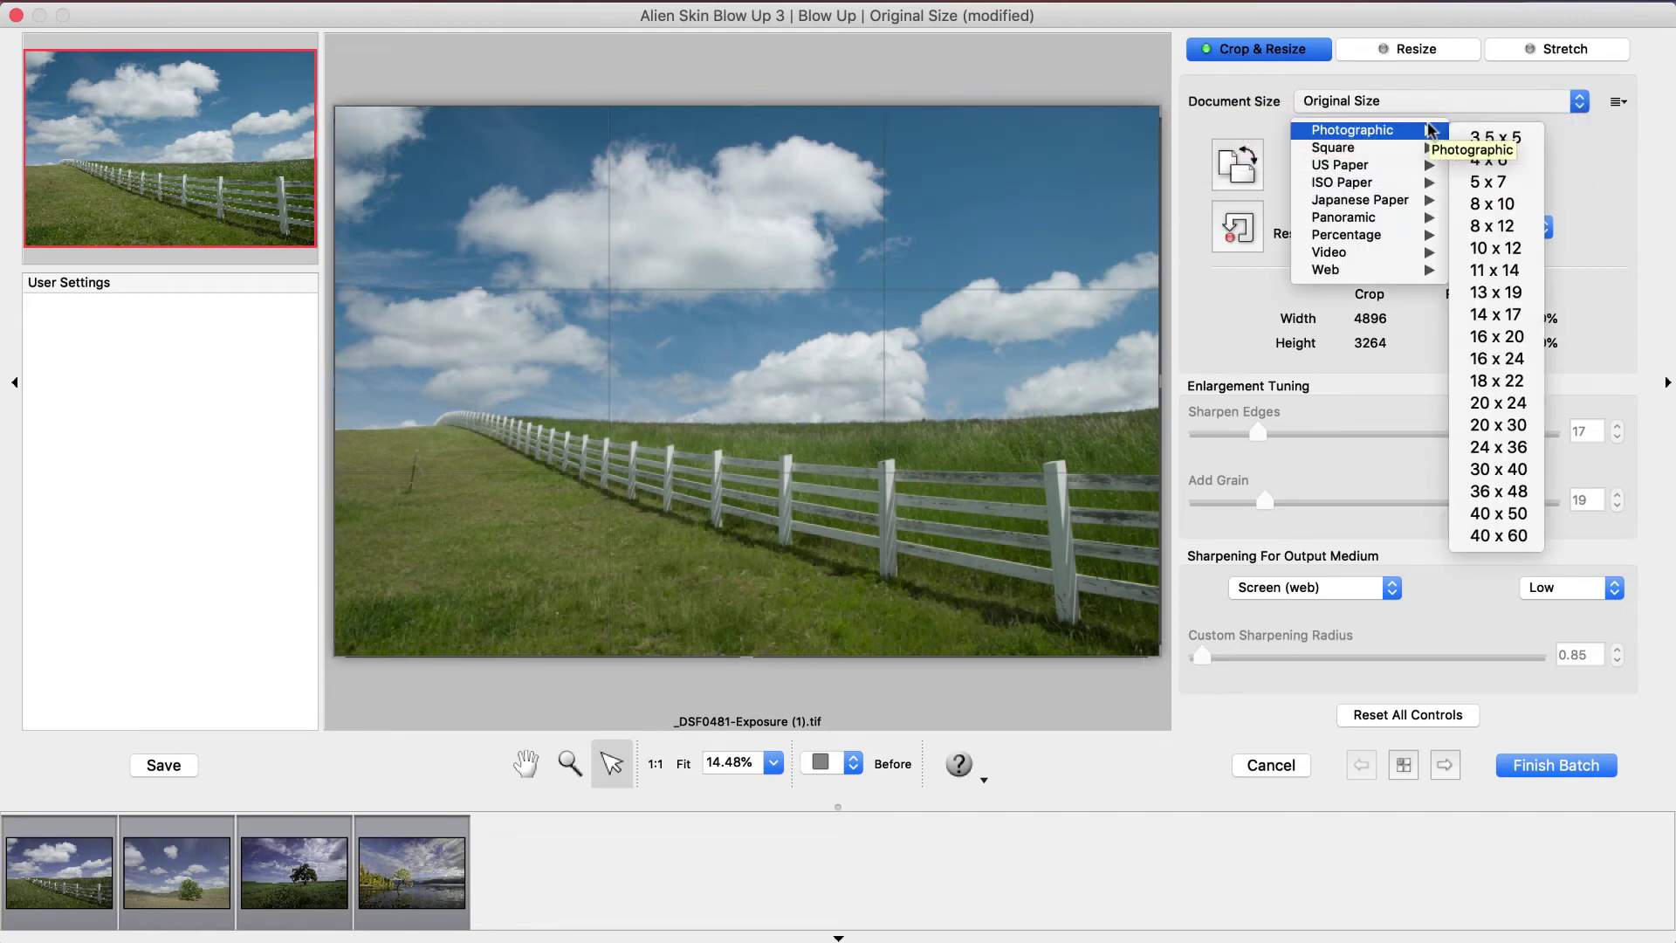
left_click(1504, 208)
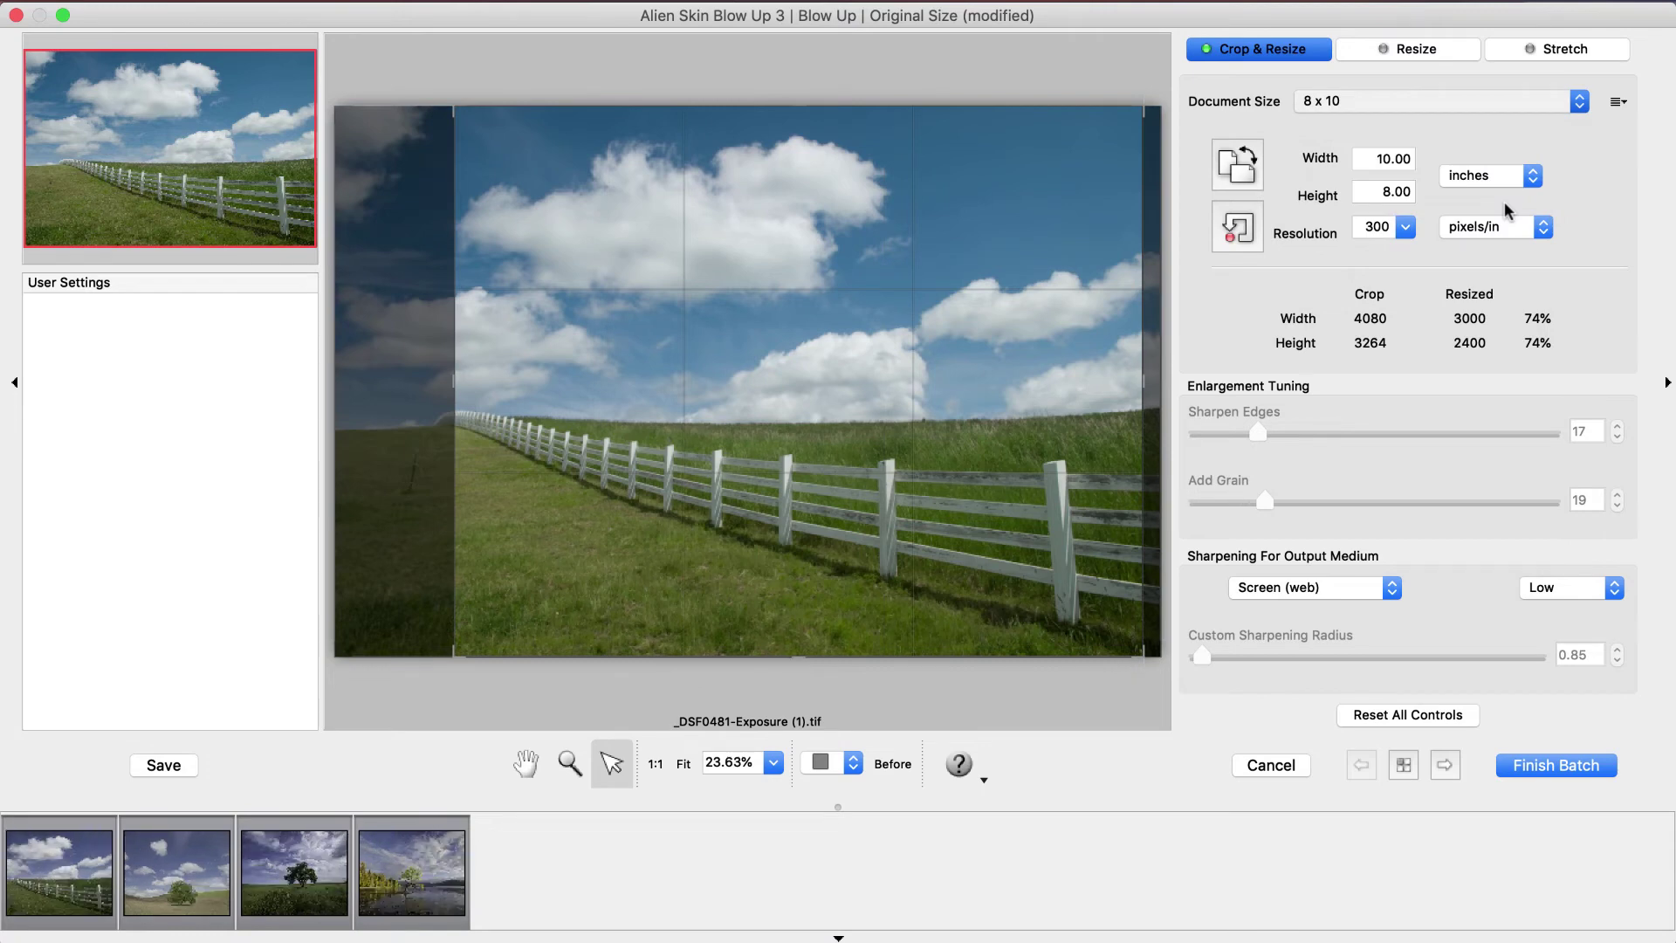
left_click_drag(1067, 501, 946, 517)
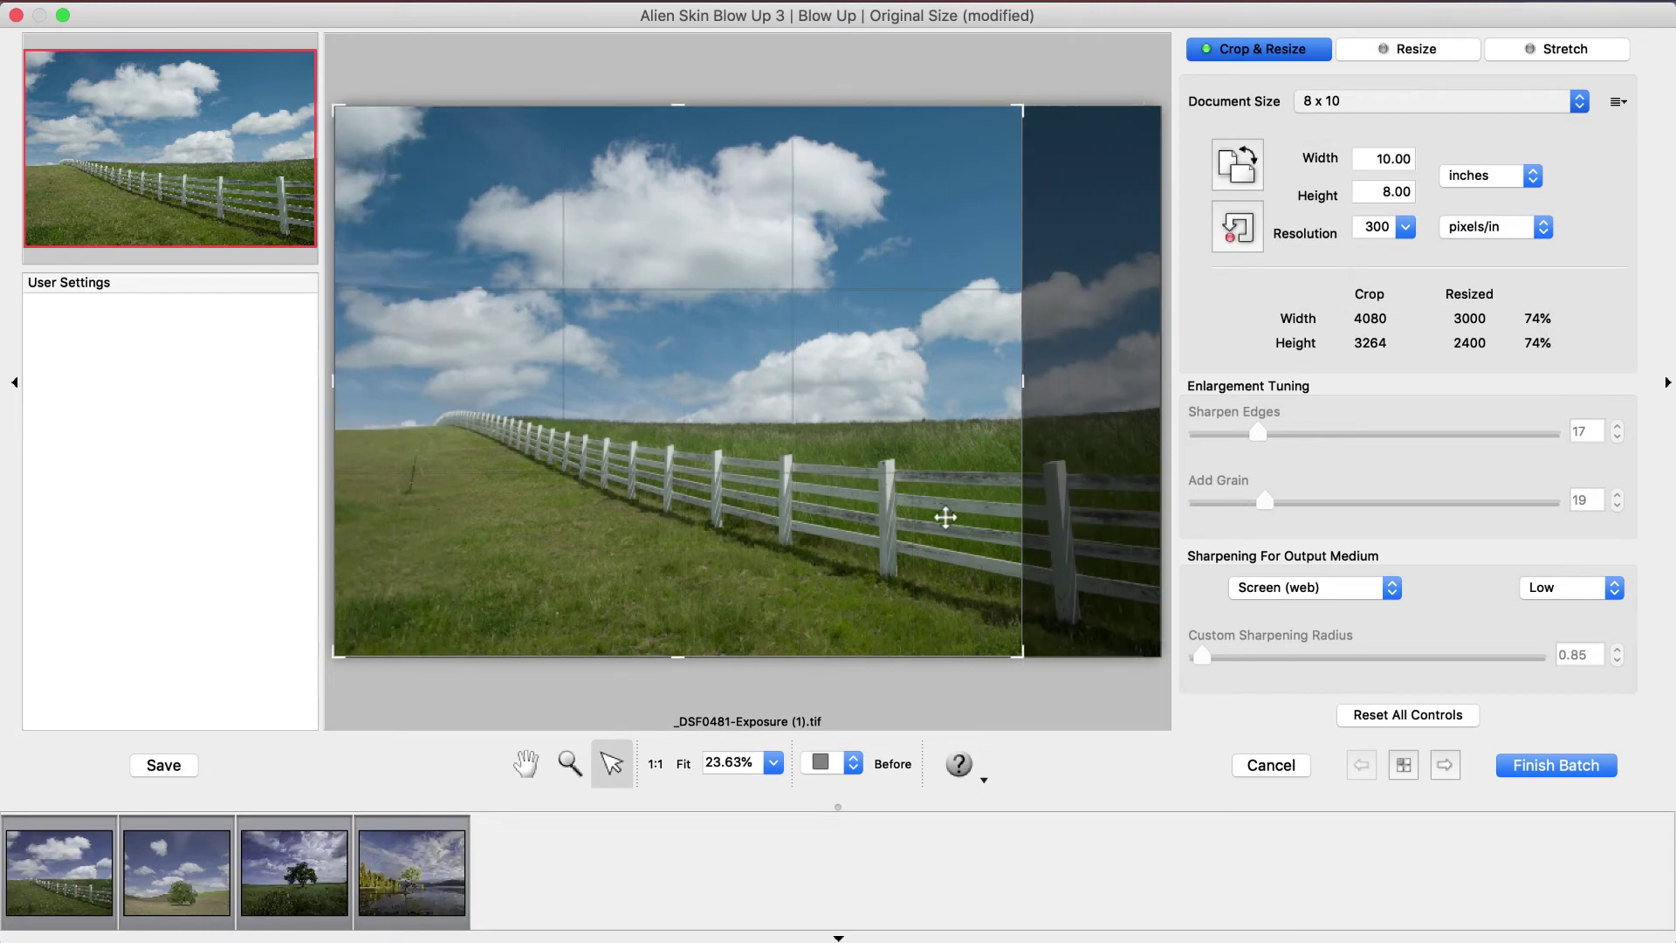
- Compare the Resize and Stretch modes, then go back to Crop & Resize
left_click(1386, 49)
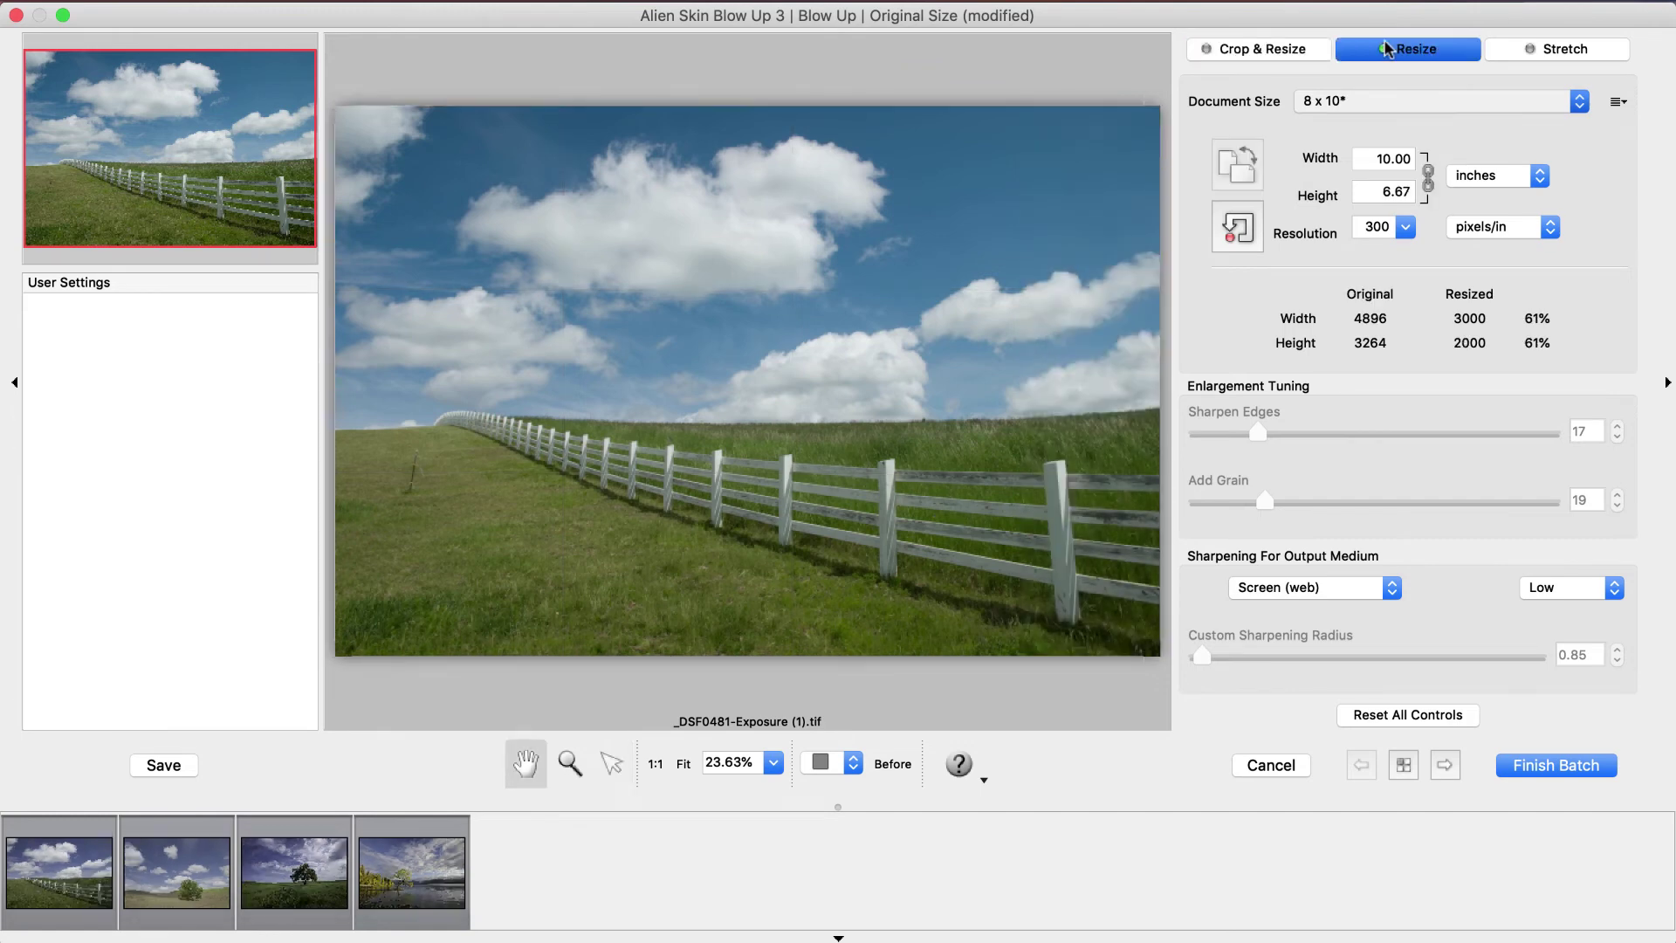
left_click(1559, 49)
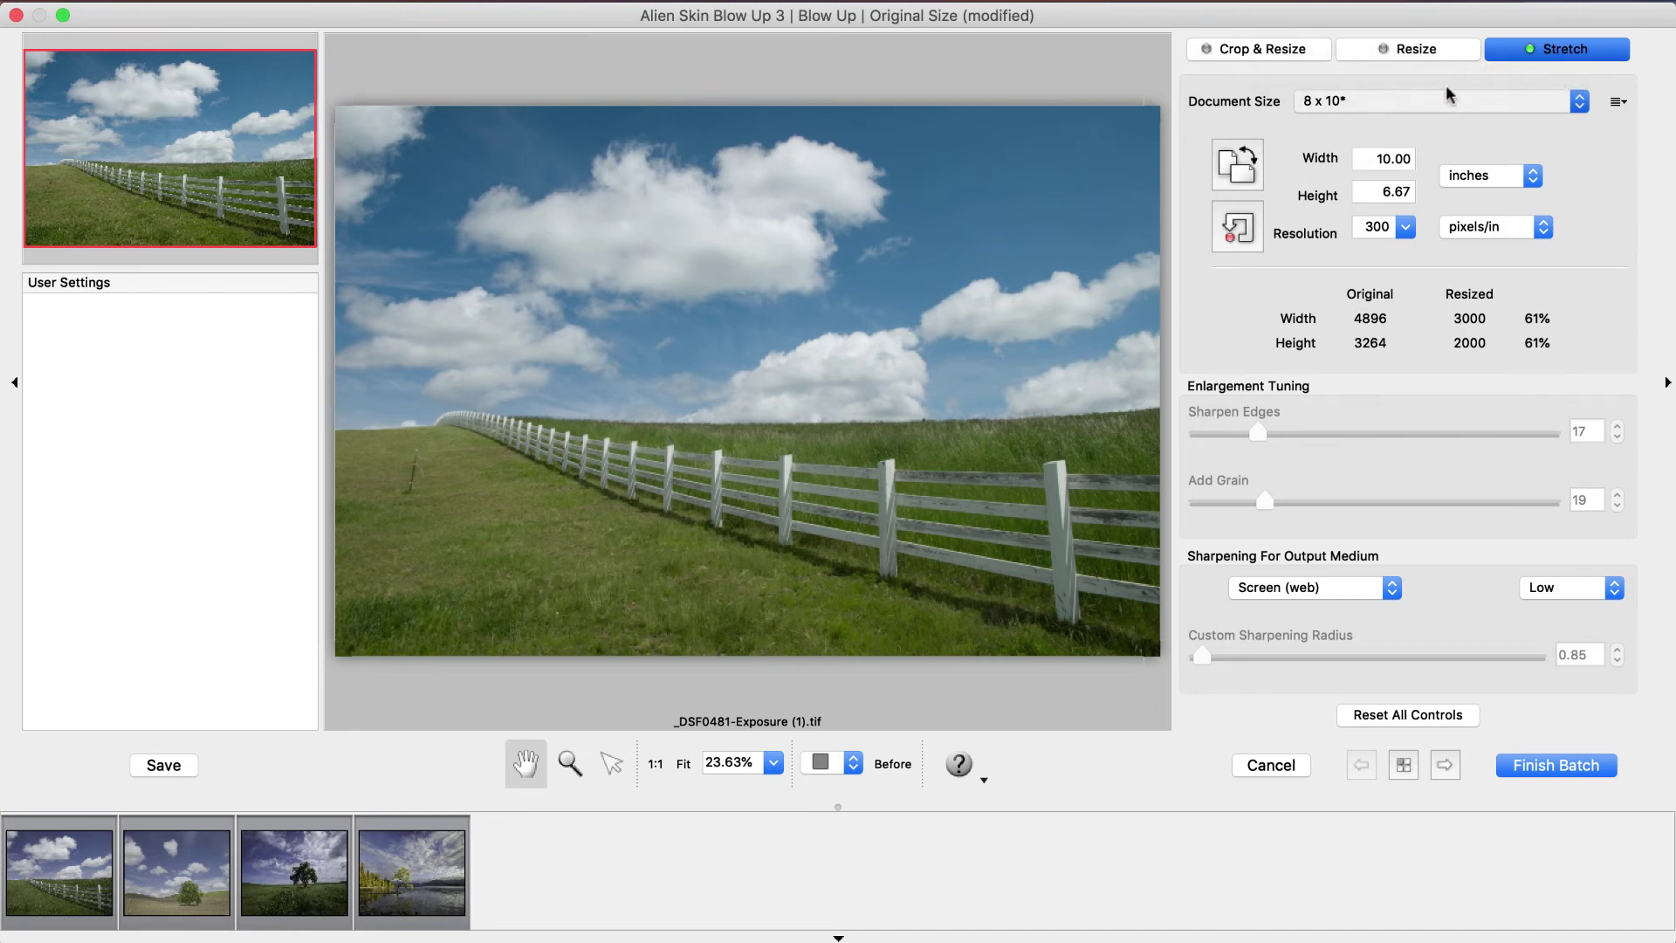
left_click(1203, 50)
- Set the document size to Photographic 16 x 20 and raise Add Grain to 26
left_click(1388, 102)
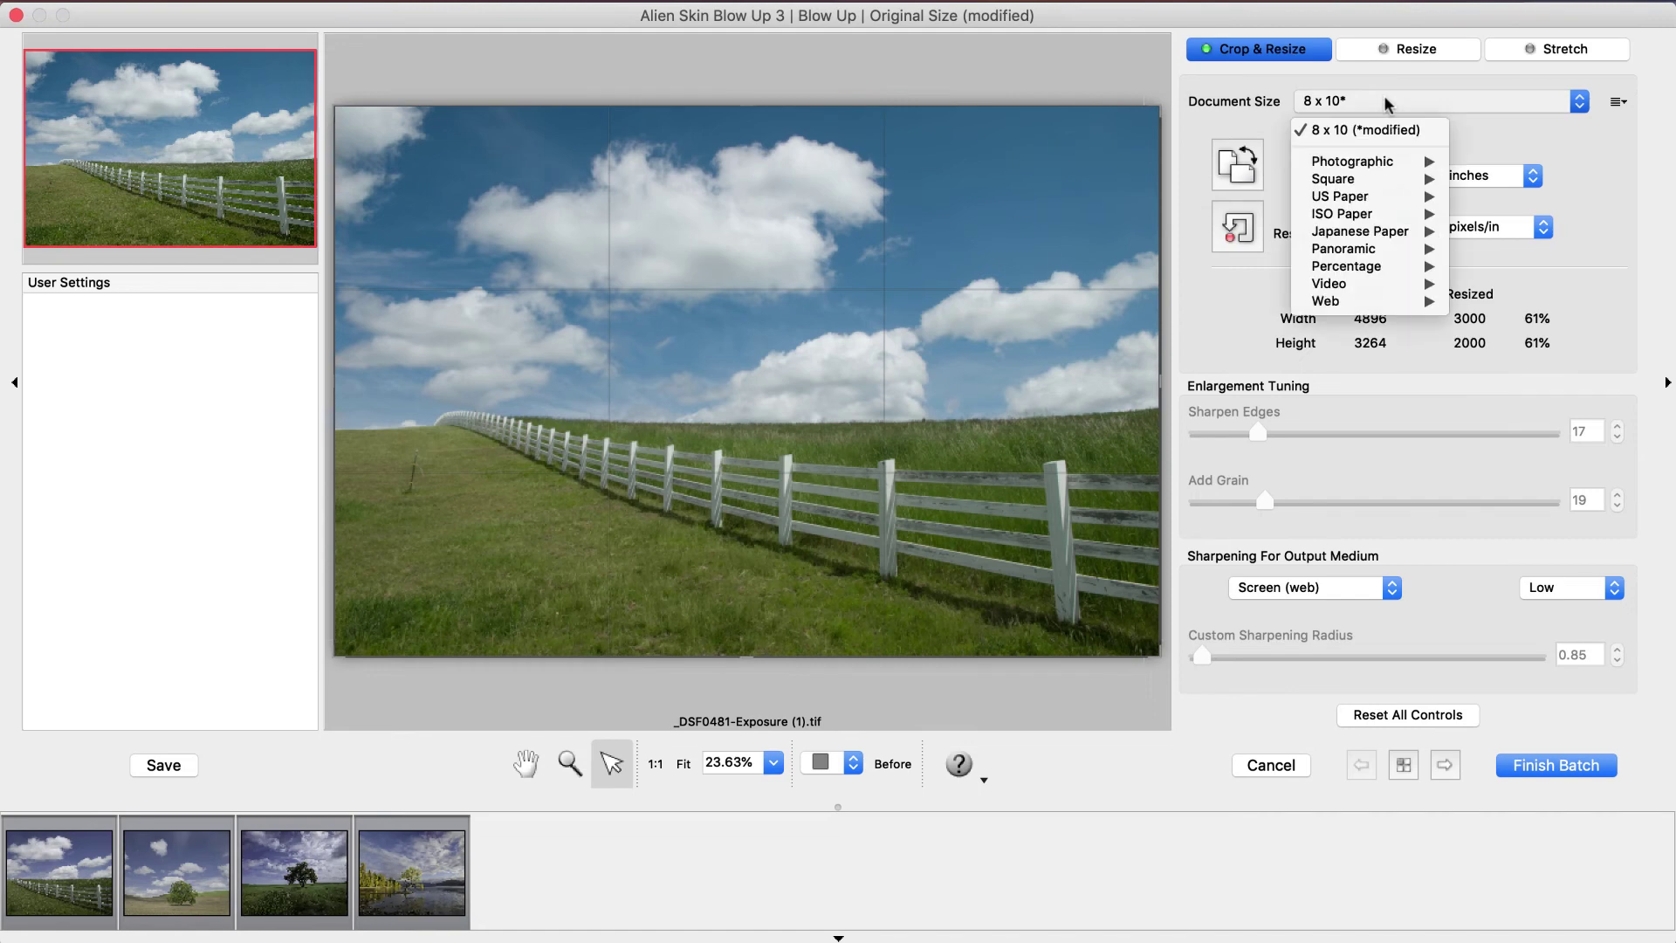
mouse_move(1362, 162)
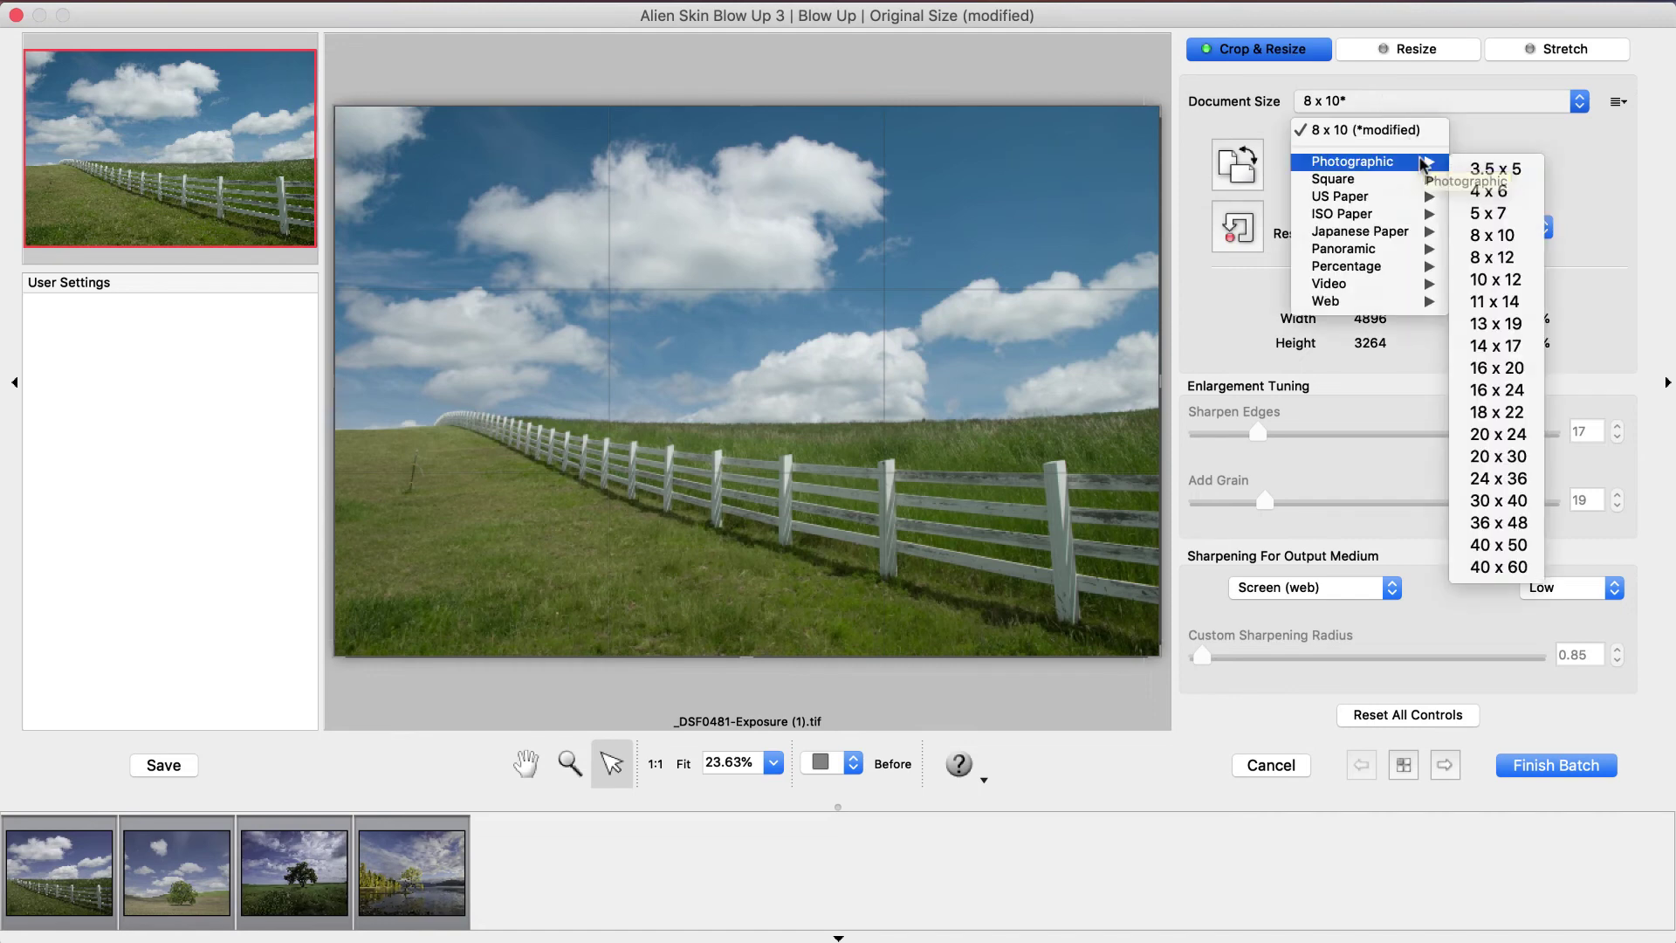
left_click(1498, 367)
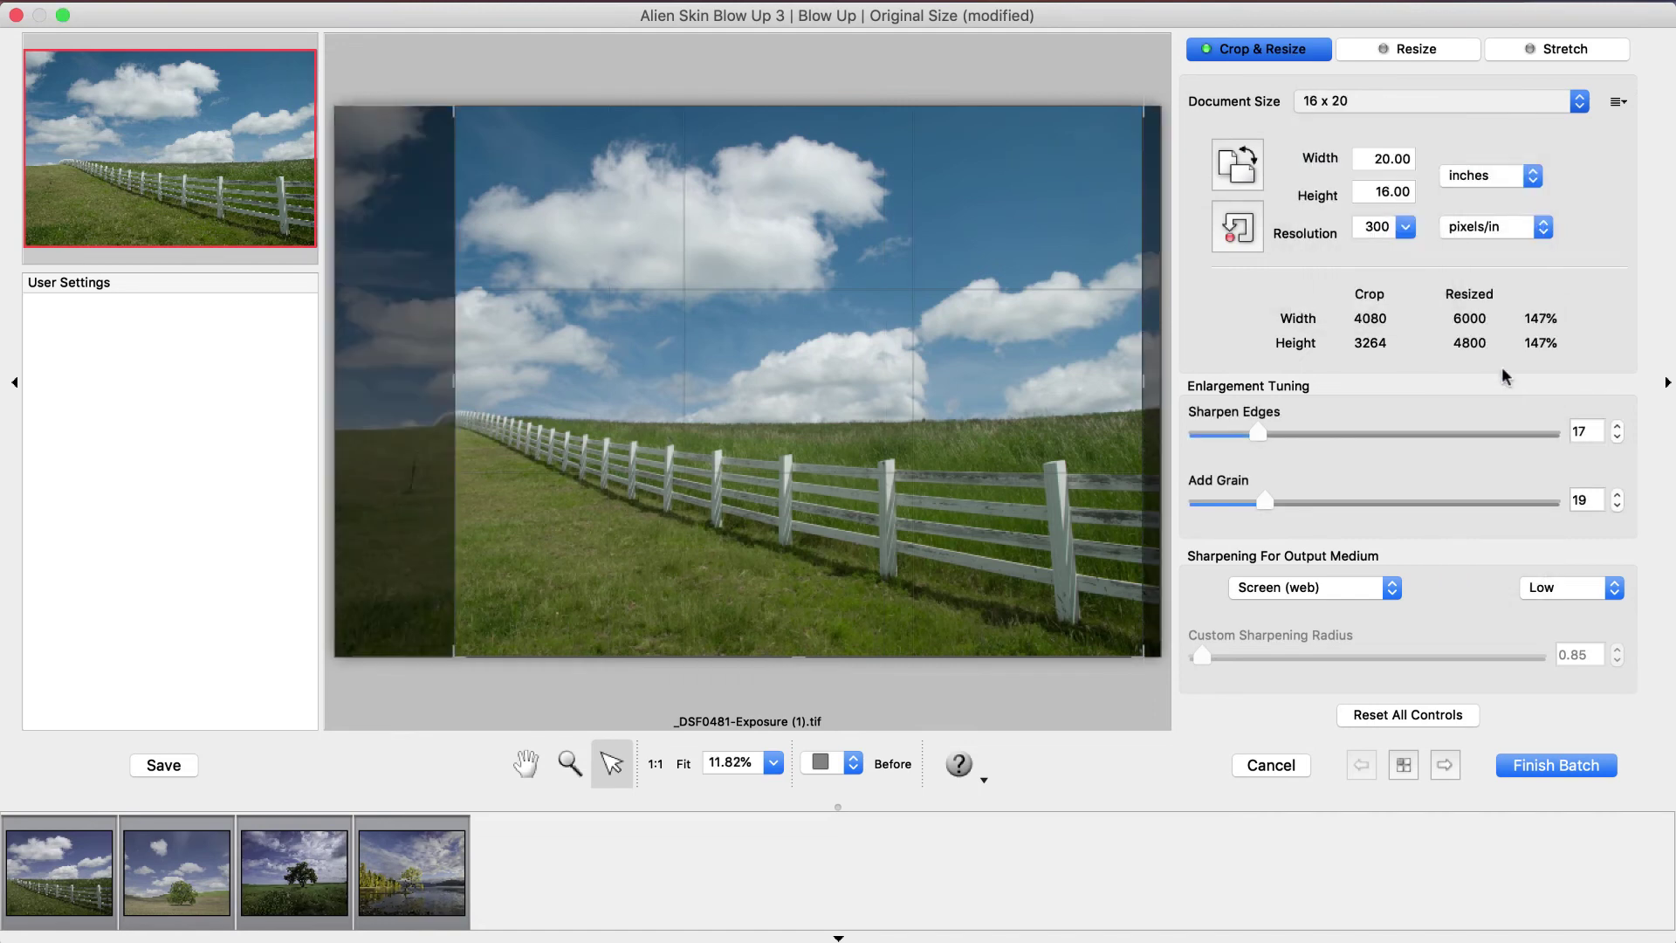
left_click_drag(1266, 502, 1290, 504)
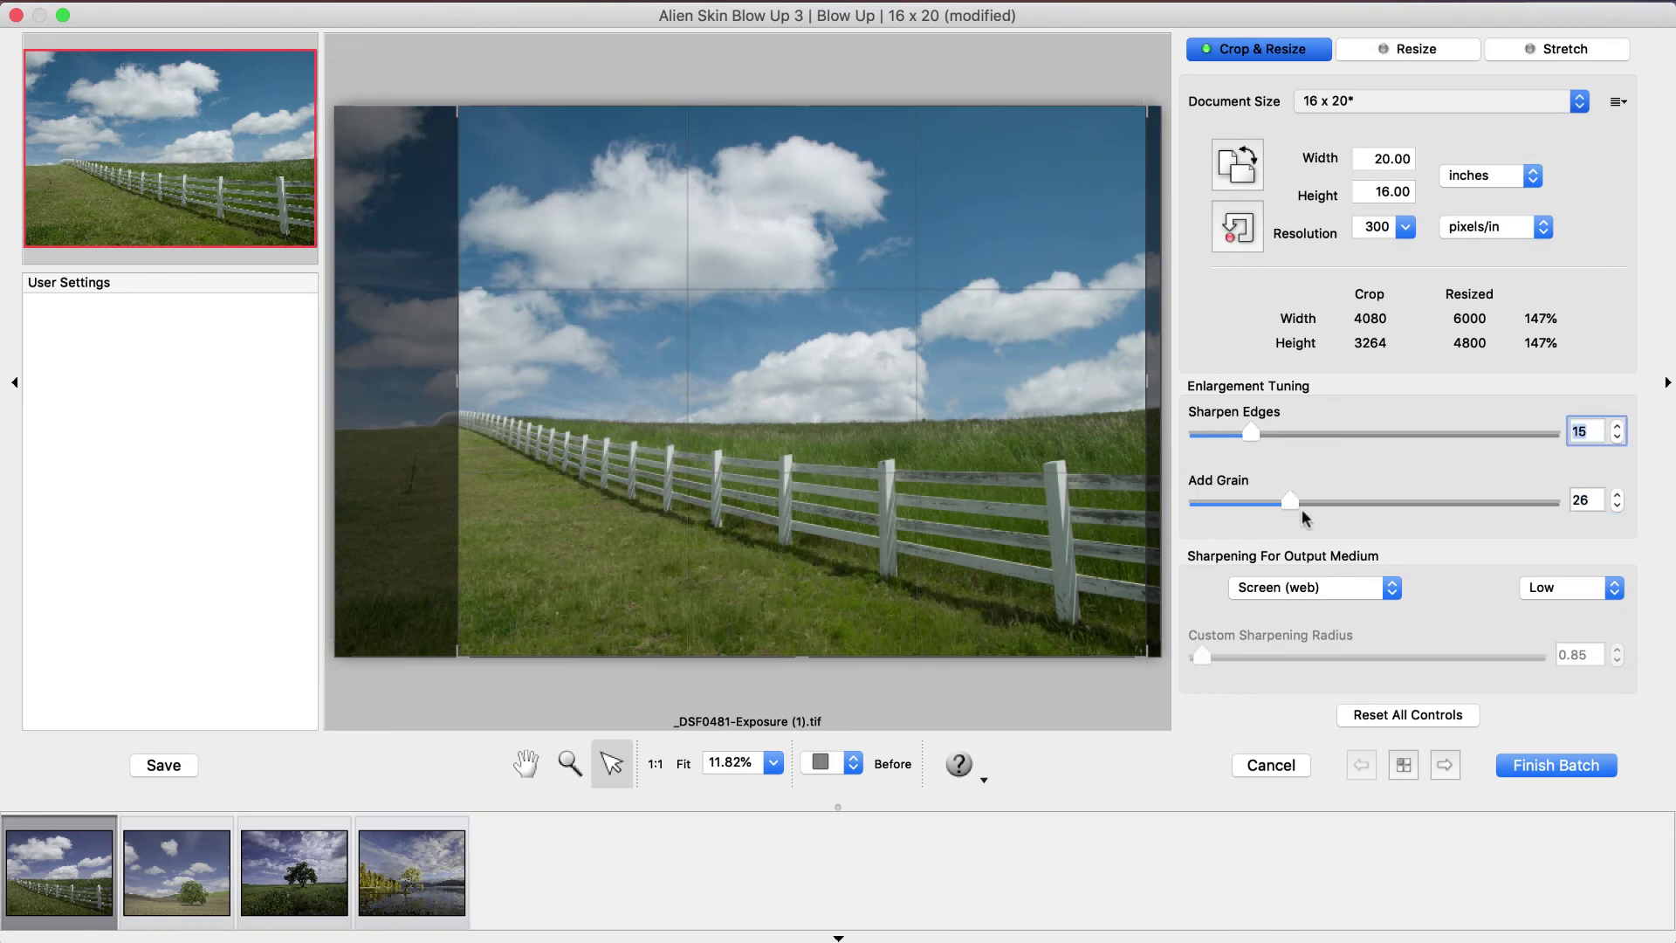
- Keep Screen (web) output sharpening, then tighten the crop slightly and shift it left
left_click(1345, 585)
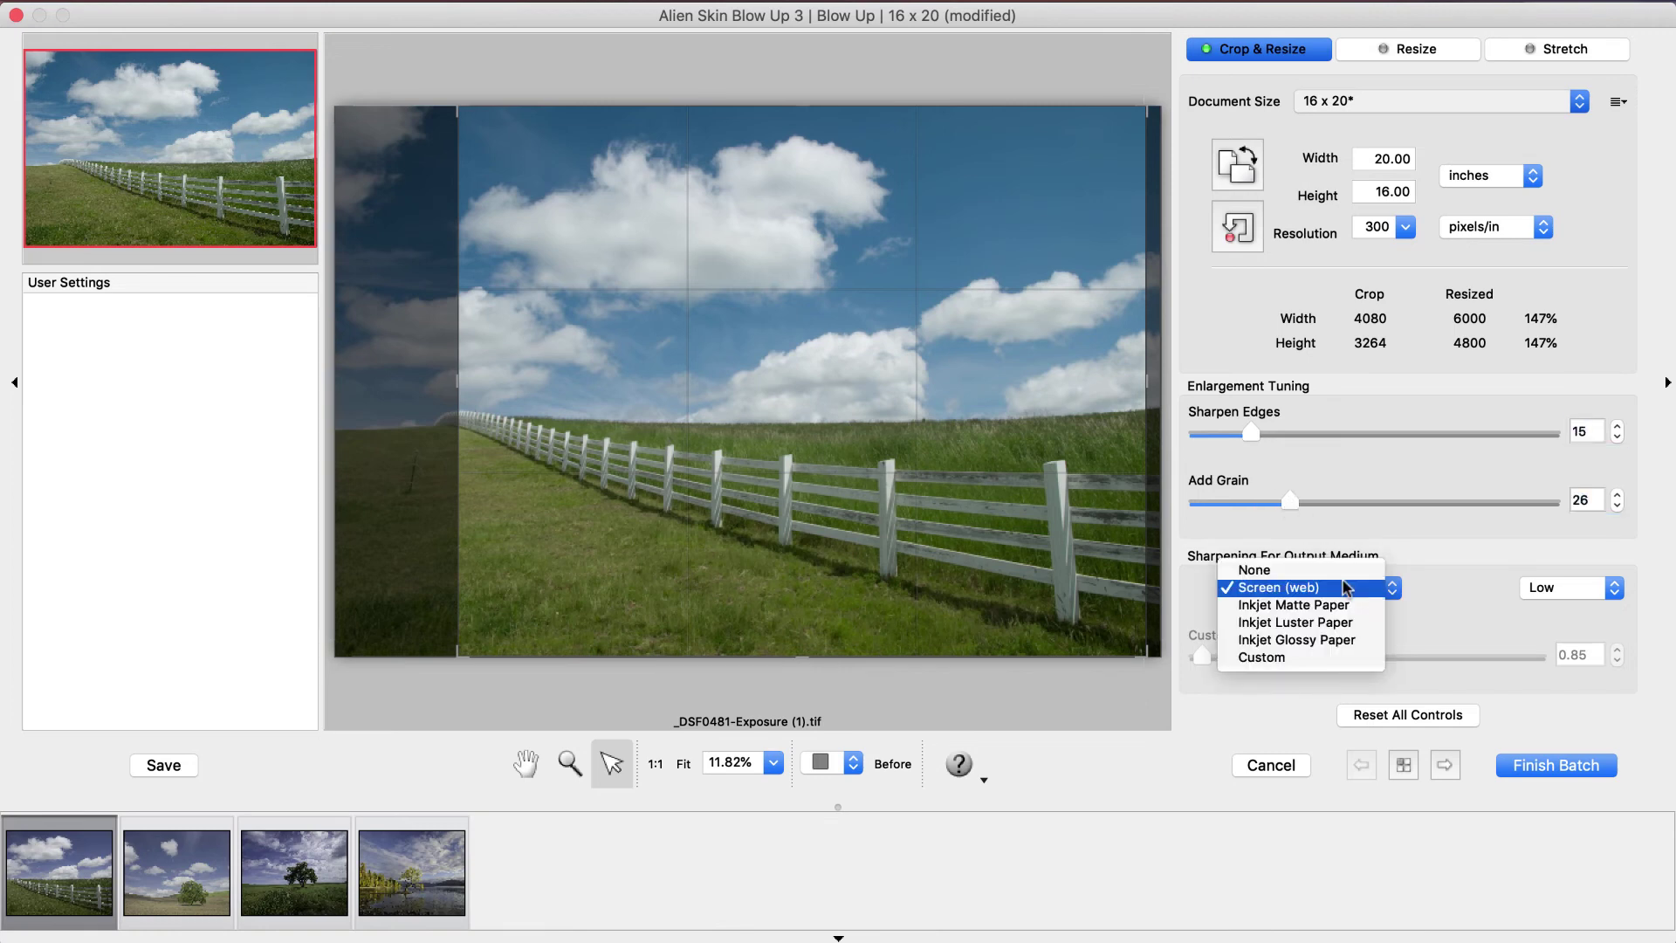
left_click(1344, 587)
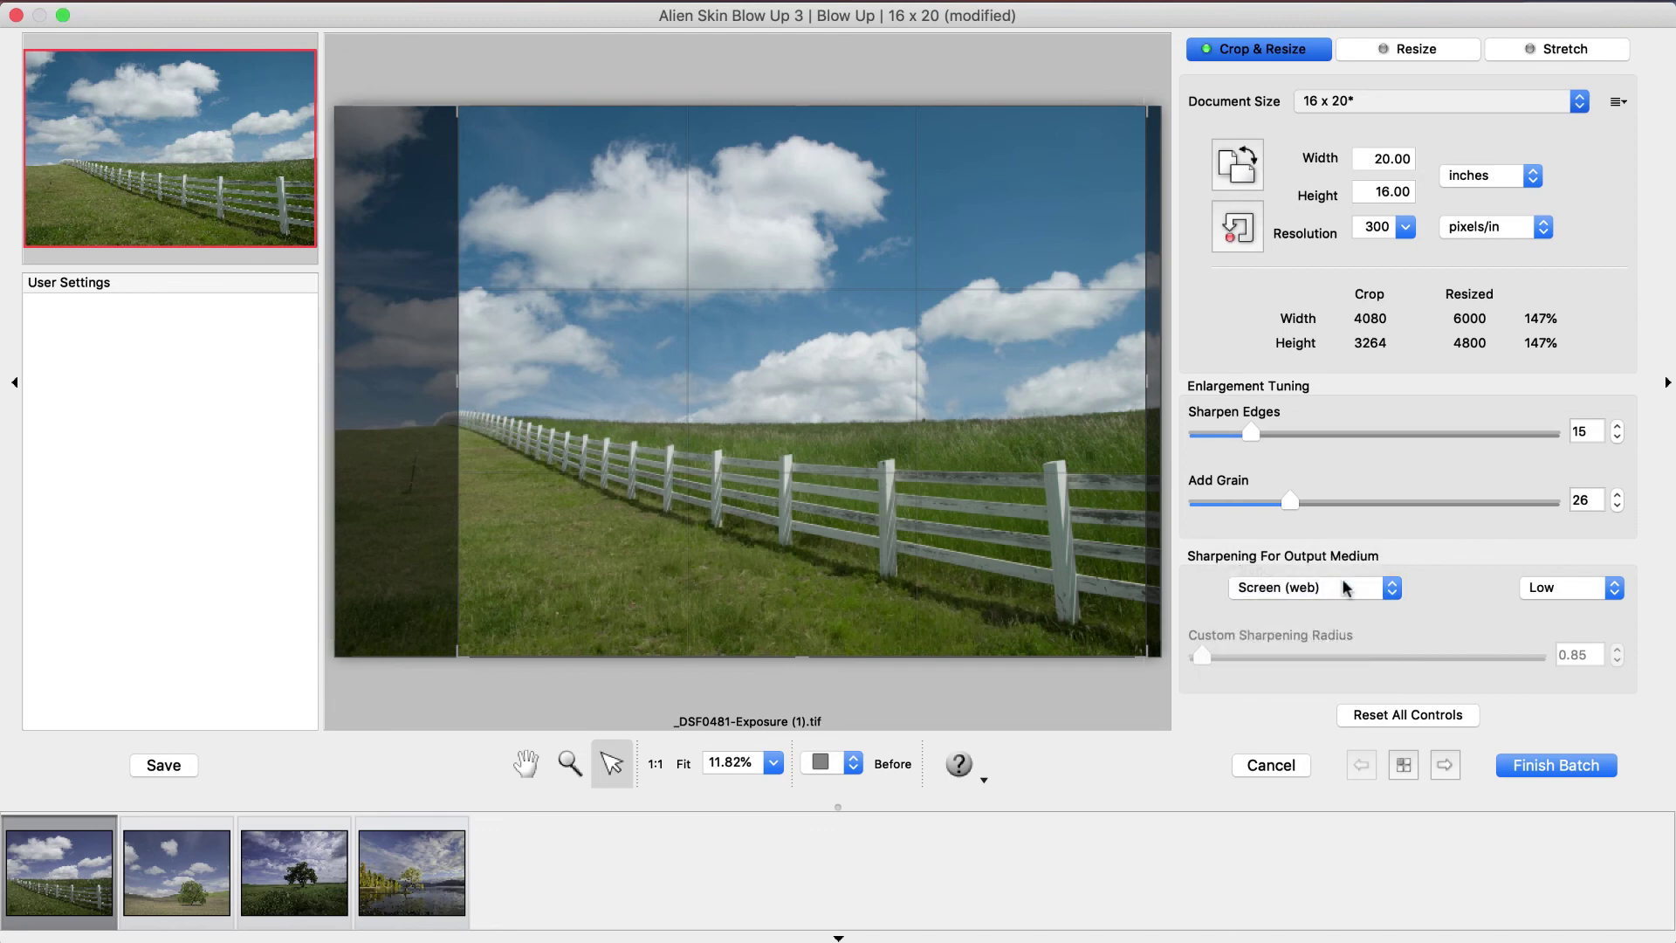
left_click_drag(1147, 653, 1134, 650)
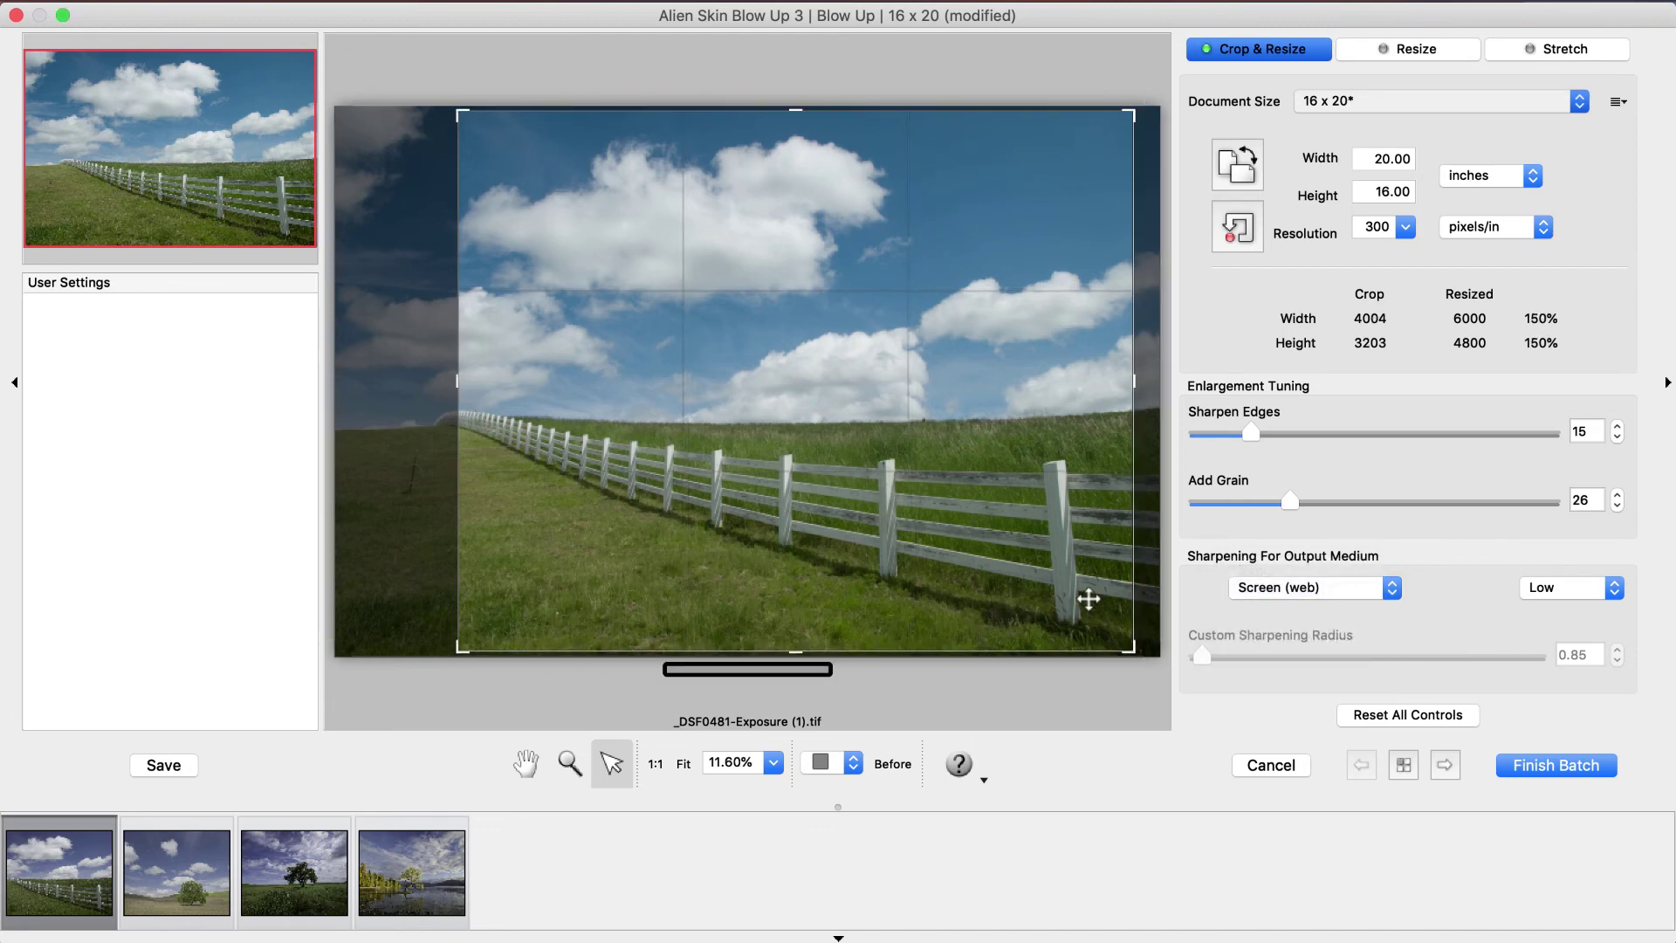
left_click_drag(1088, 599, 982, 613)
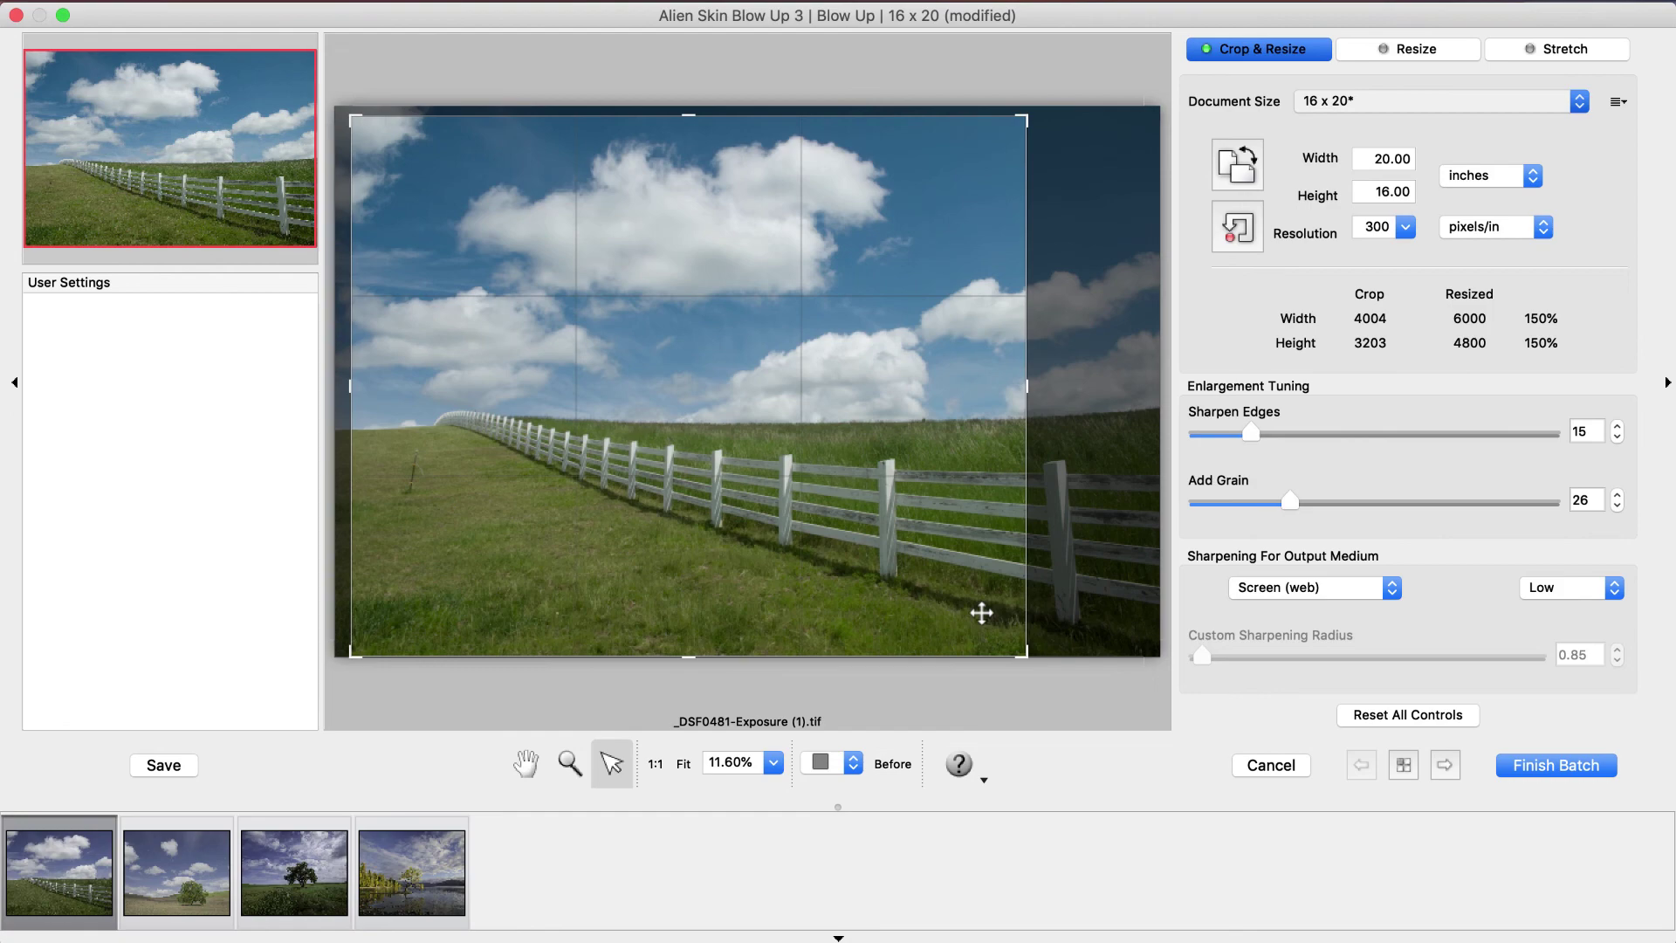
- Shift the lone-tree photo's crop to its left edge, then step through the green-fields and lakeside tree photos
left_click(168, 857)
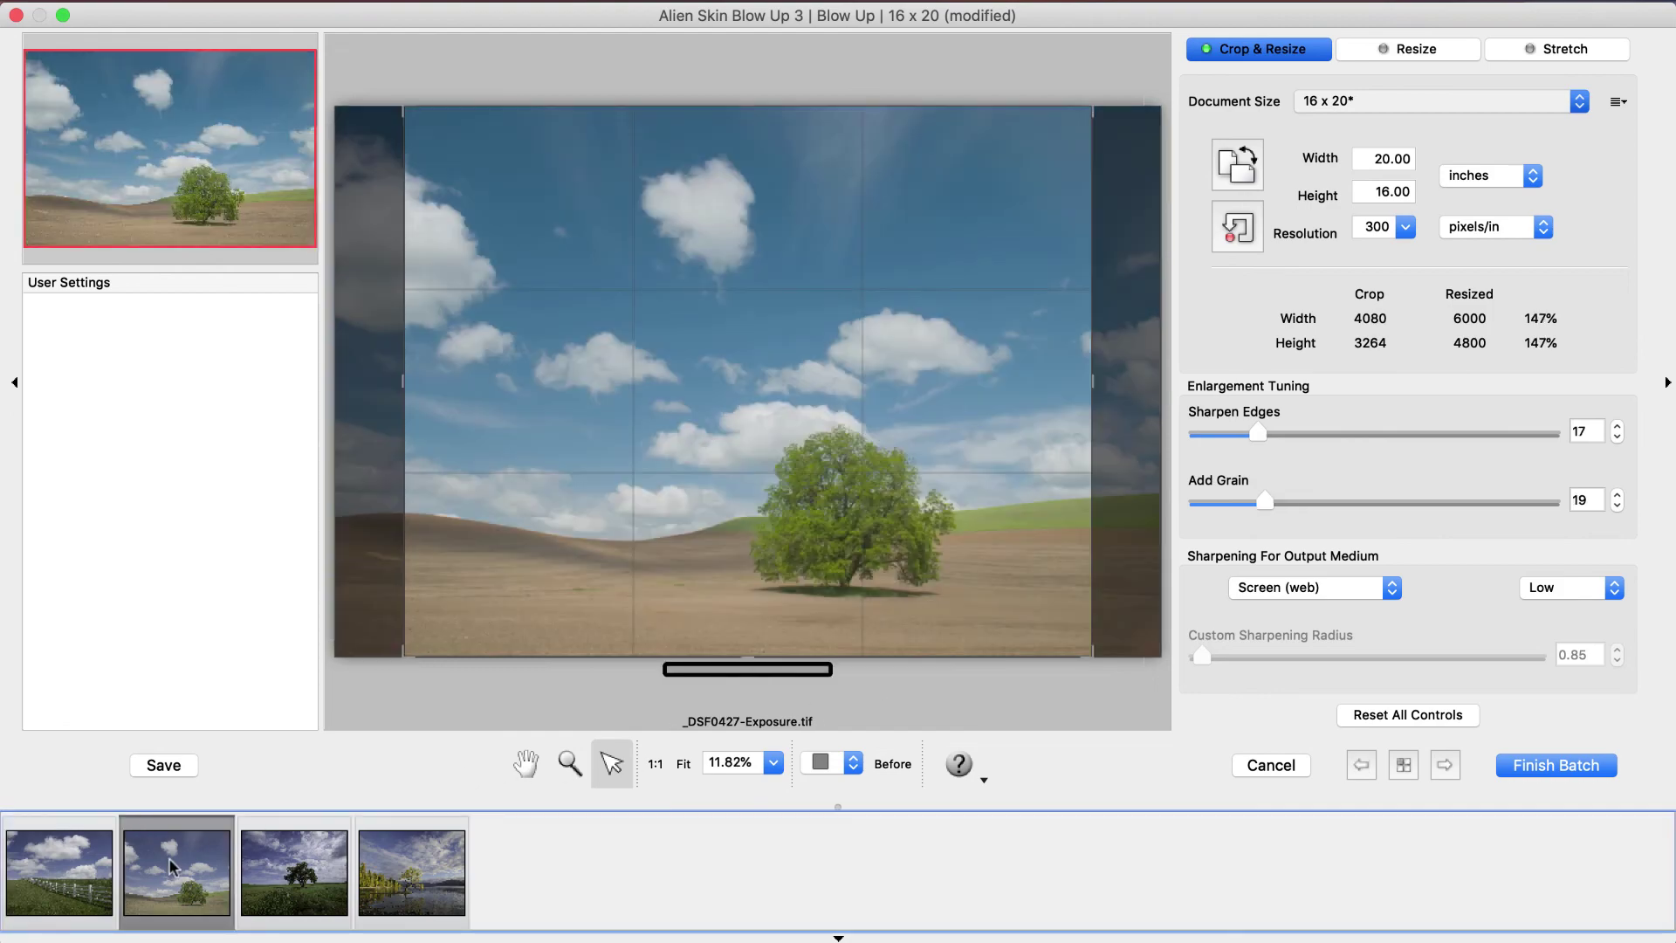
left_click_drag(502, 633, 544, 596)
left_click(279, 860)
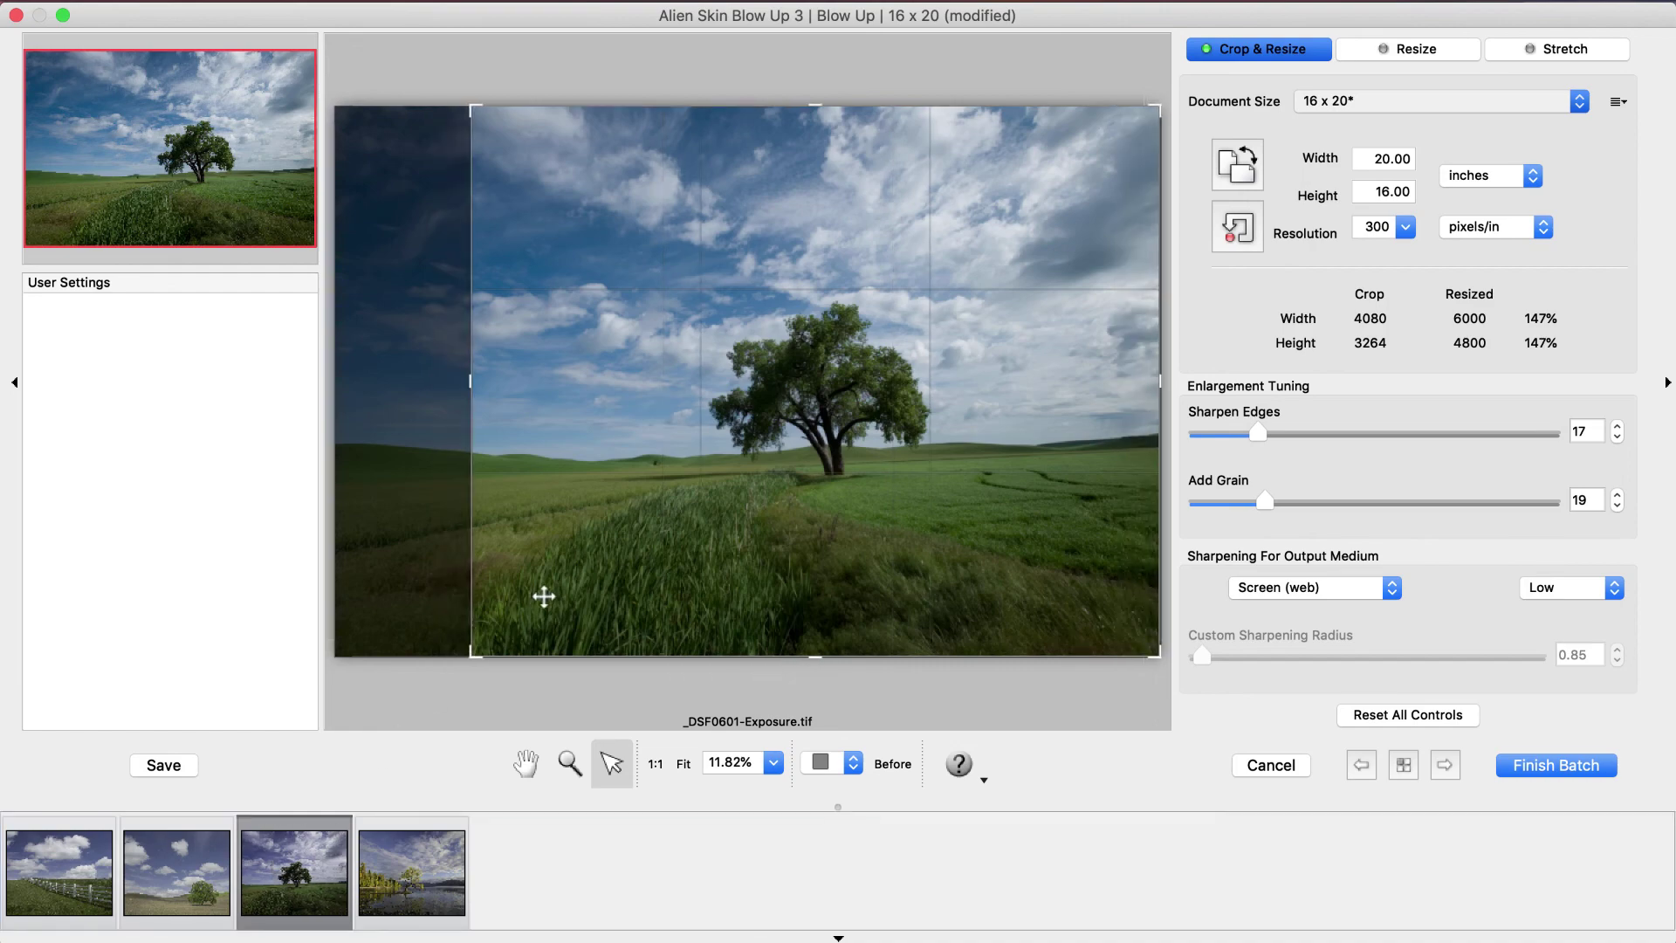
left_click(403, 862)
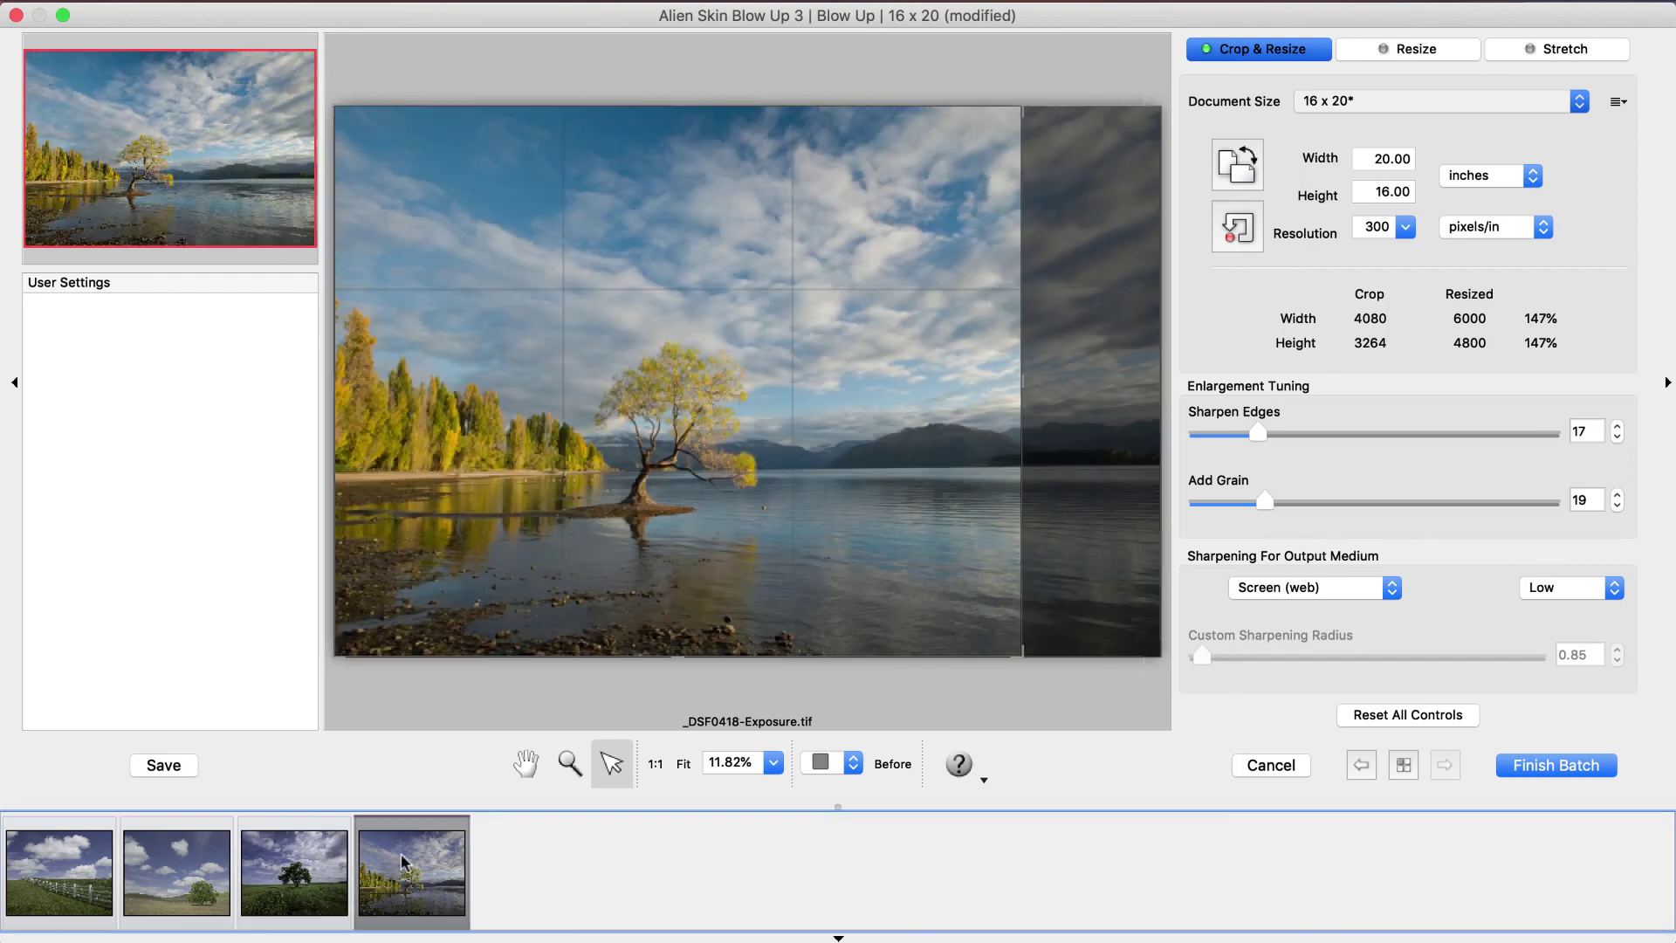